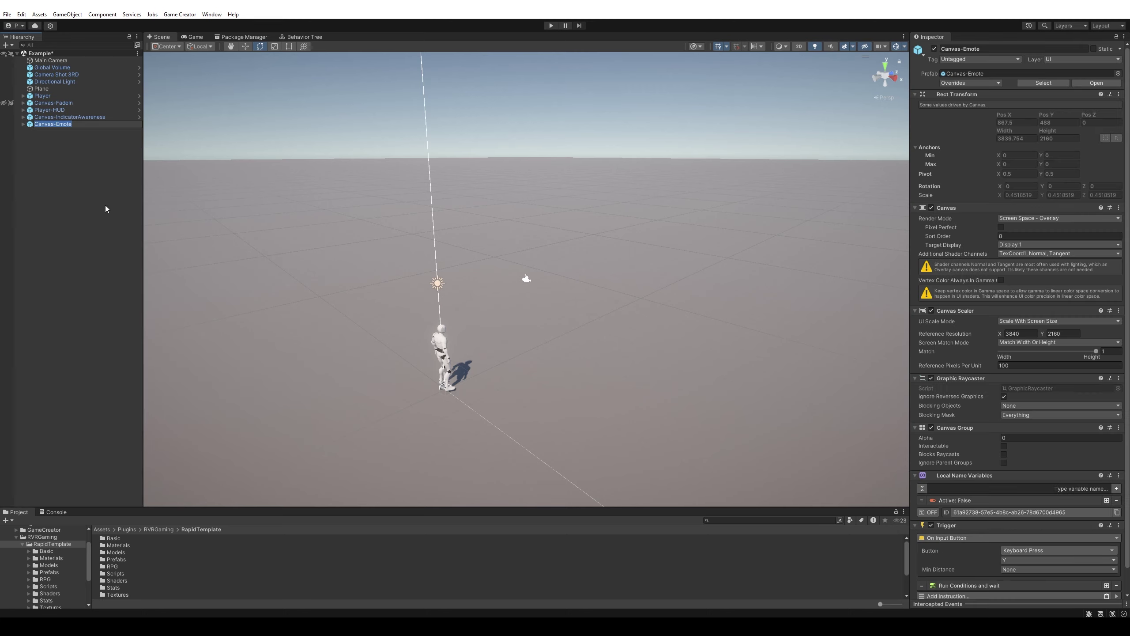
Add an Archer from the Rapid Template RPG characters to the scene.
{"action": "left_click", "coordinate": [105, 205]}
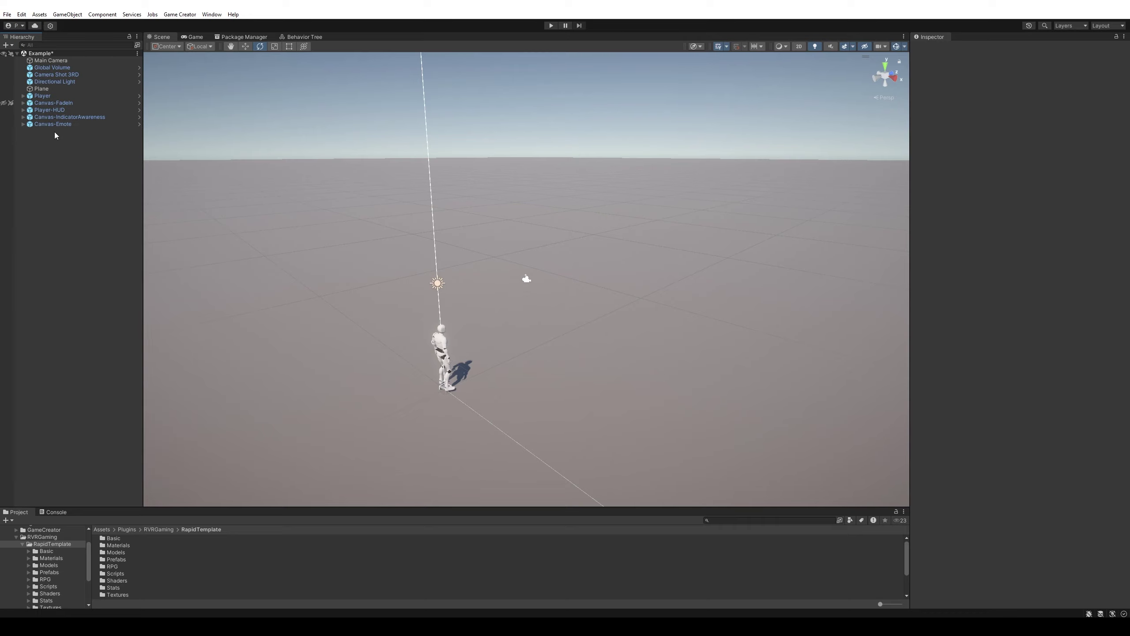
{"action": "right_click", "coordinate": [50, 142]}
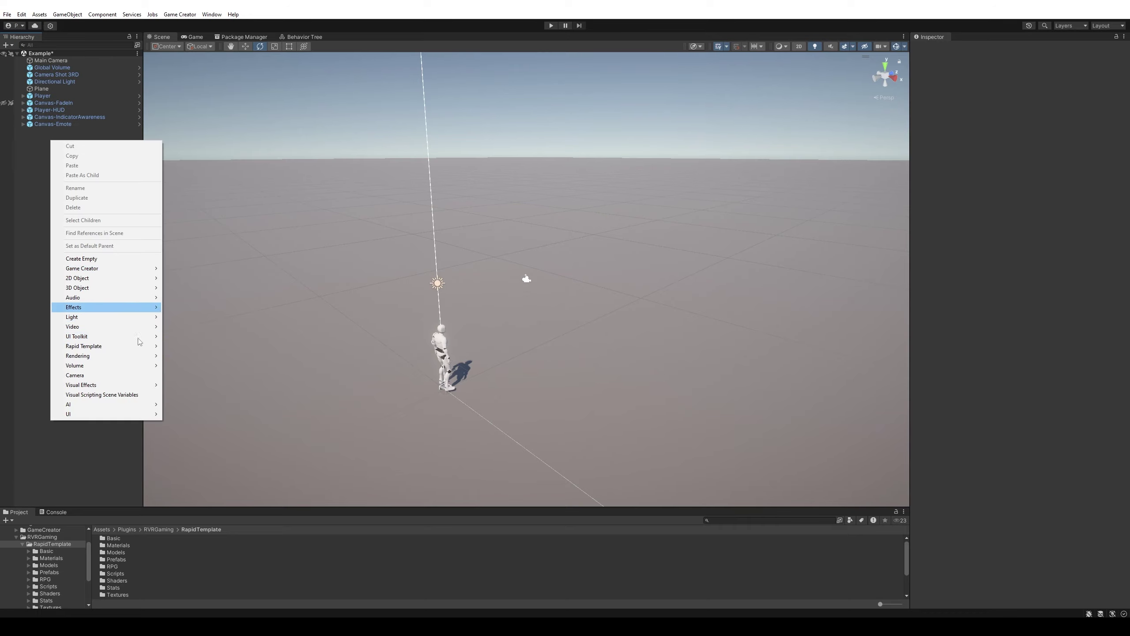
{"action": "mouse_move", "coordinate": [148, 348]}
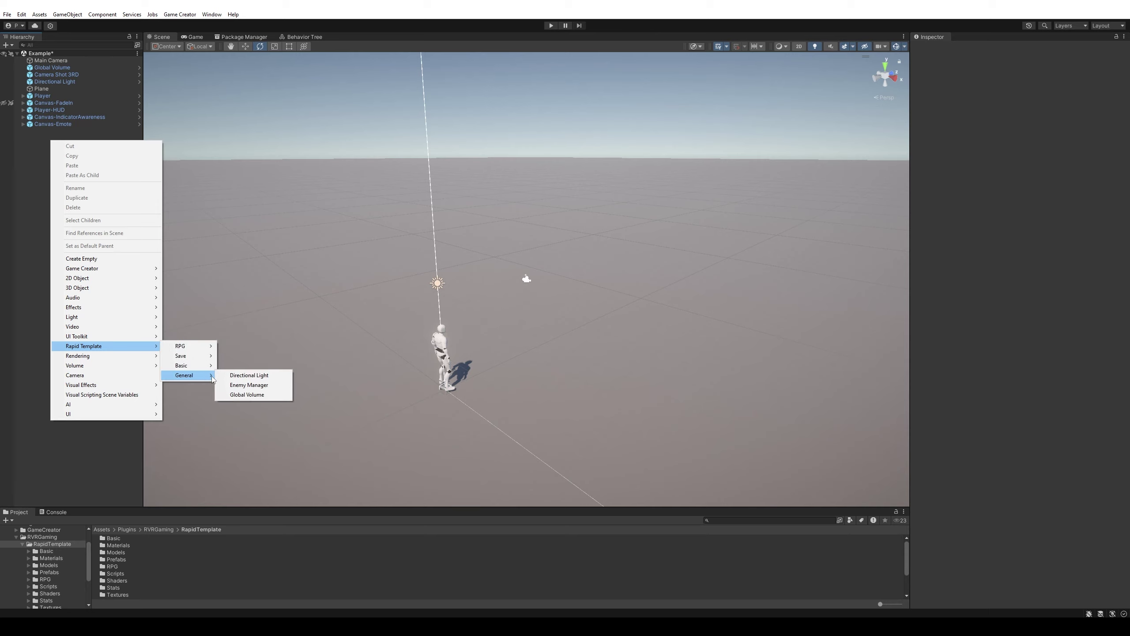
{"action": "mouse_move", "coordinate": [196, 347]}
{"action": "mouse_move", "coordinate": [249, 346]}
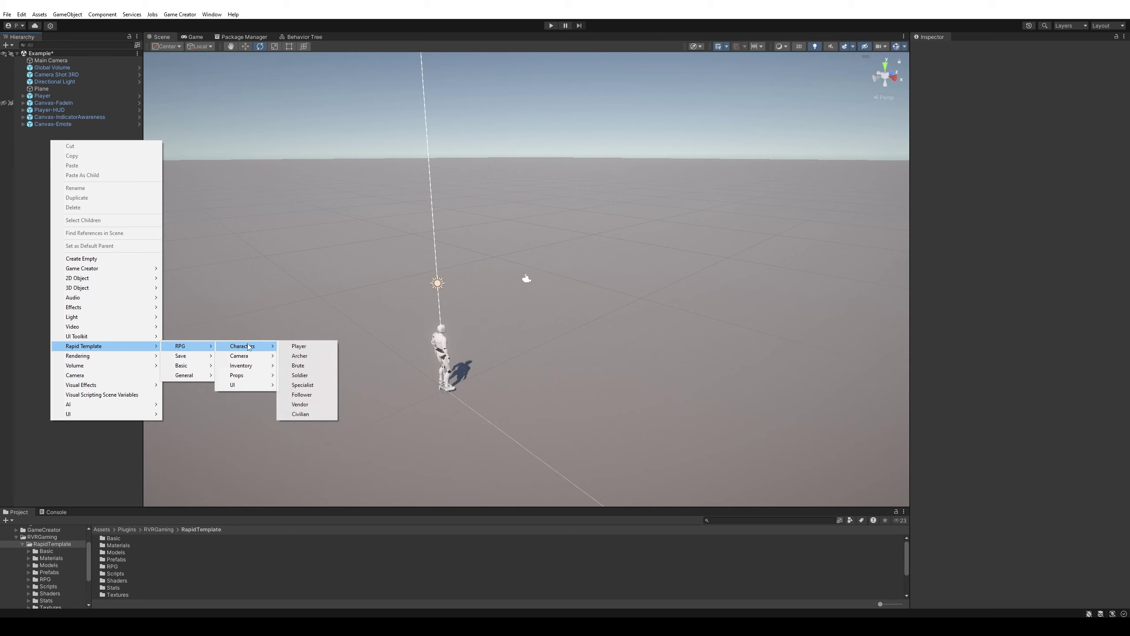
{"action": "left_click", "coordinate": [299, 355]}
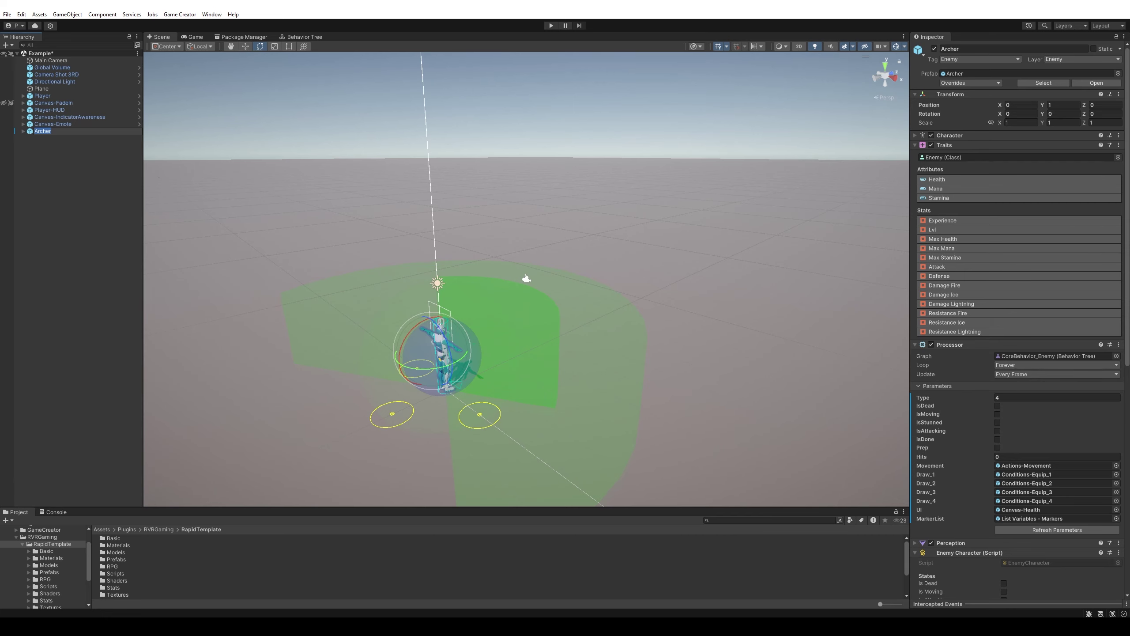
Set the Archer's Z position to 10 and its Y rotation to 180.
{"action": "left_click", "coordinate": [1109, 105]}
{"action": "type", "text": "10"}
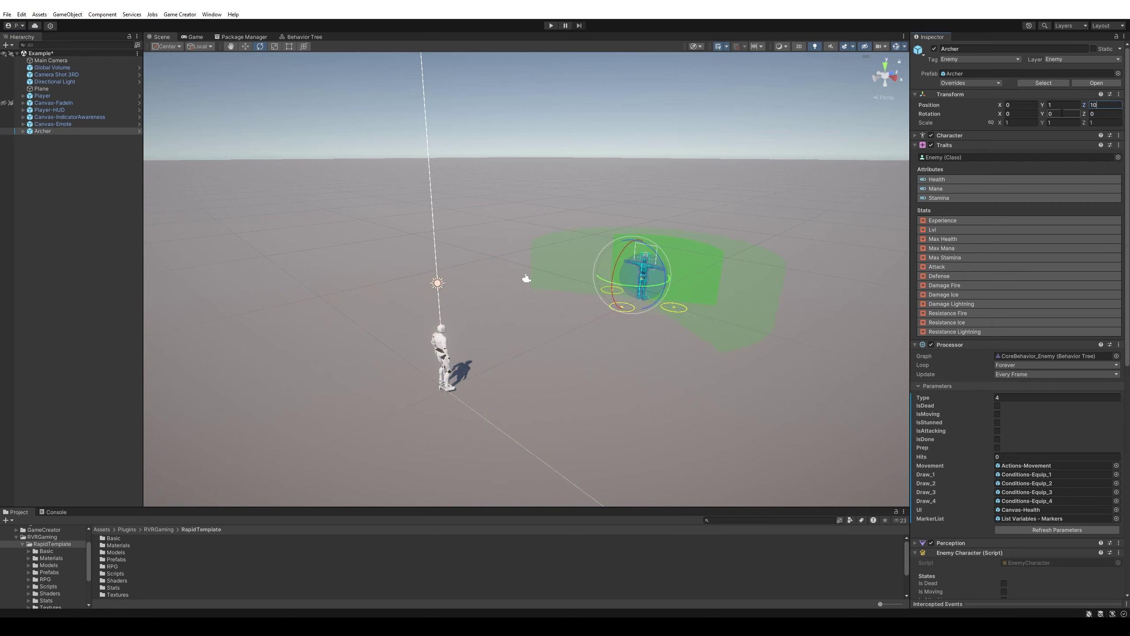
{"action": "left_click", "coordinate": [1061, 113]}
{"action": "type", "text": "180"}
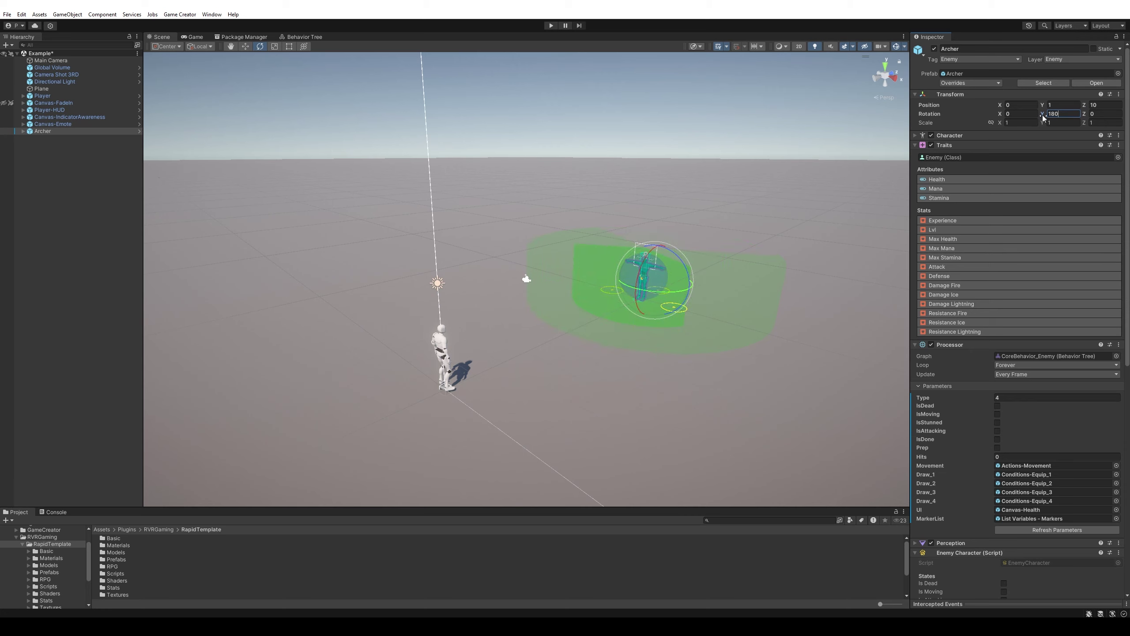
Add the Rapid Template general Enemy Manager to the scene and set its Z position to 10.
{"action": "left_click", "coordinate": [24, 177]}
{"action": "right_click", "coordinate": [47, 158]}
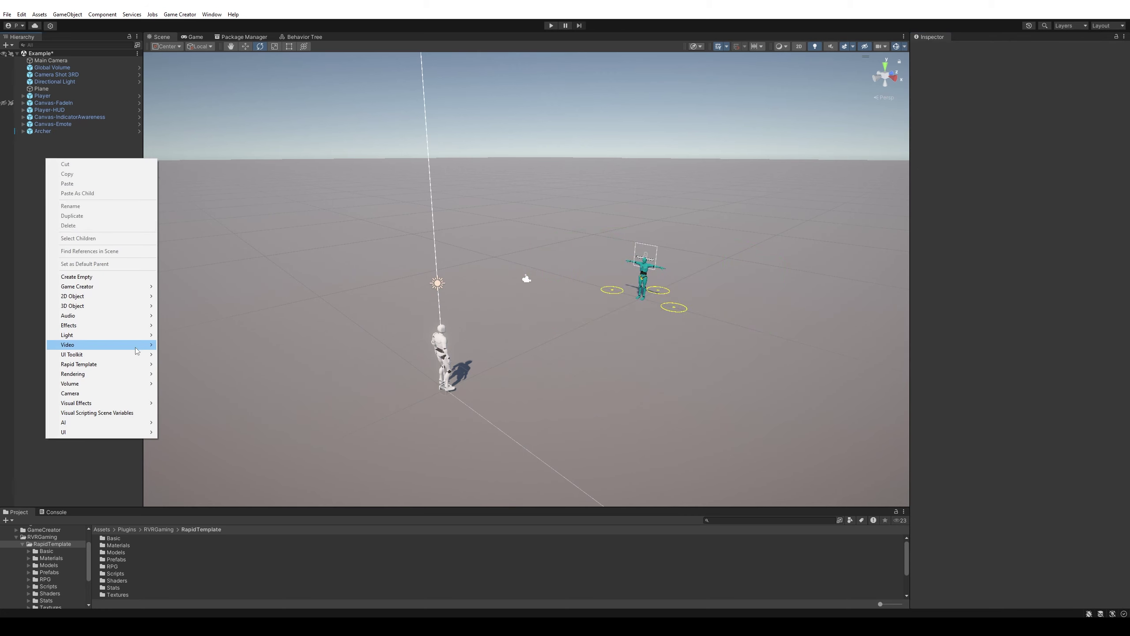
{"action": "mouse_move", "coordinate": [123, 368]}
{"action": "mouse_move", "coordinate": [190, 394]}
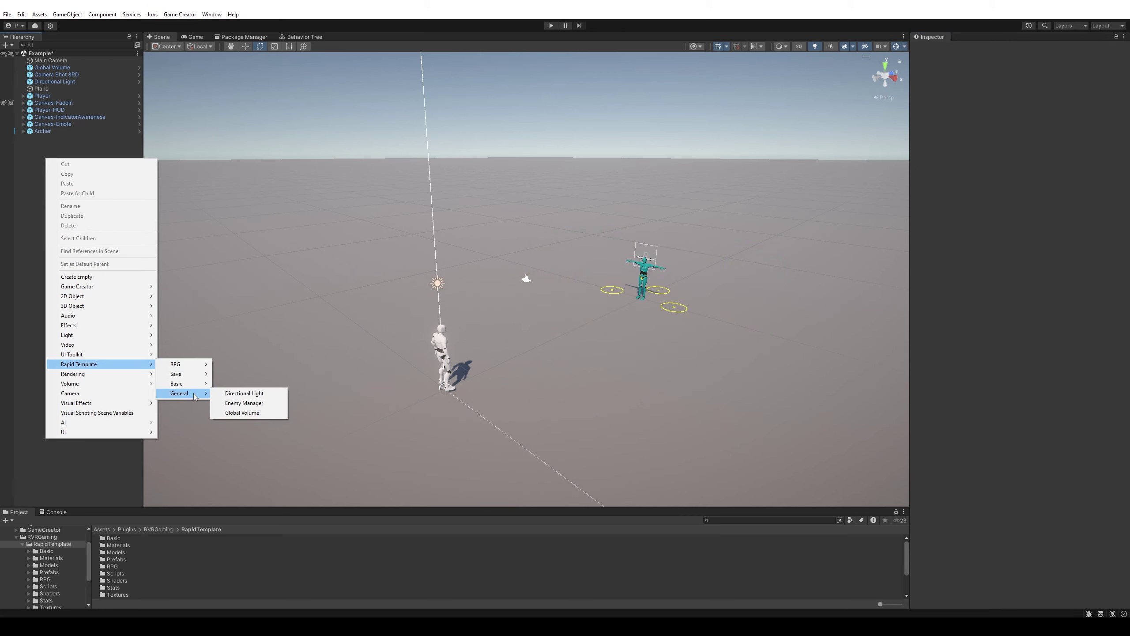
{"action": "left_click", "coordinate": [247, 404]}
{"action": "left_click", "coordinate": [67, 140]}
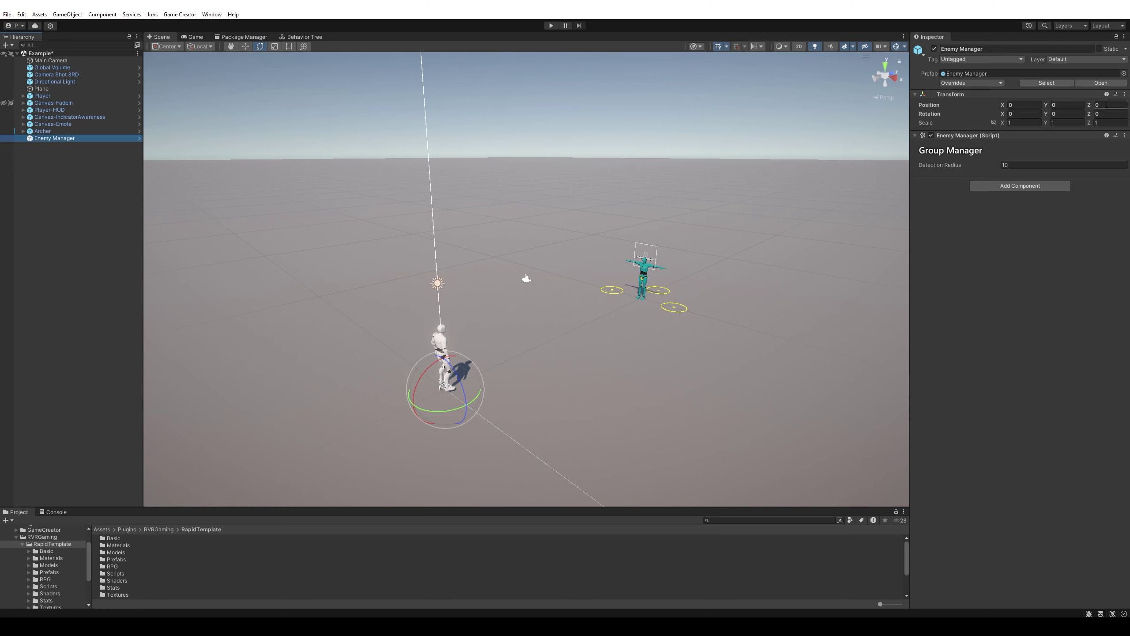
{"action": "type", "text": "10"}
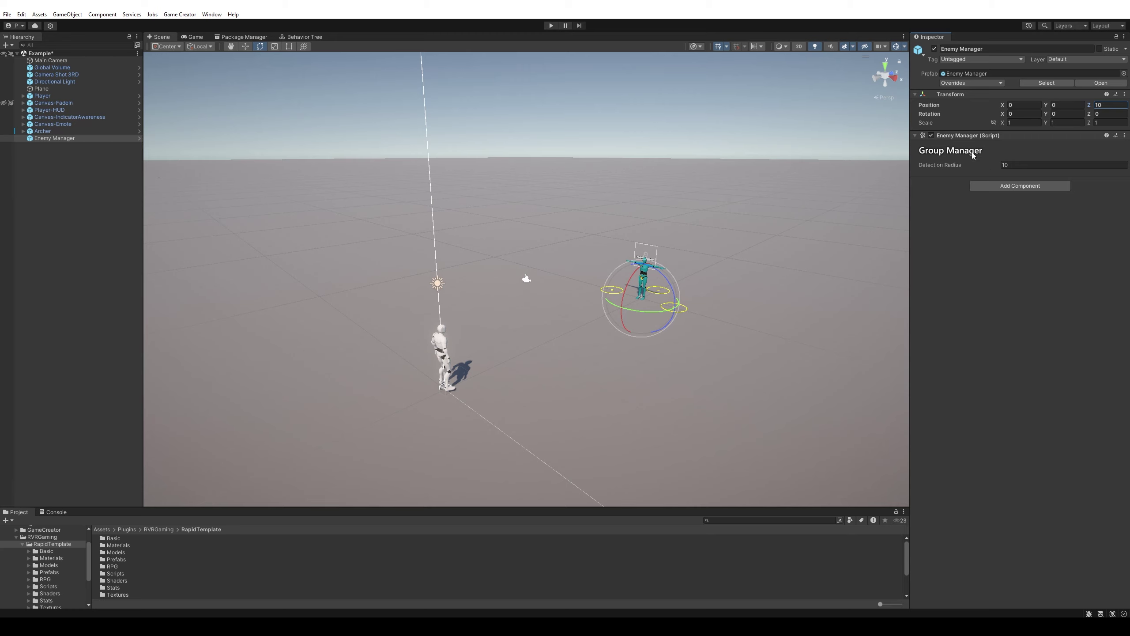
{"action": "left_click", "coordinate": [43, 152]}
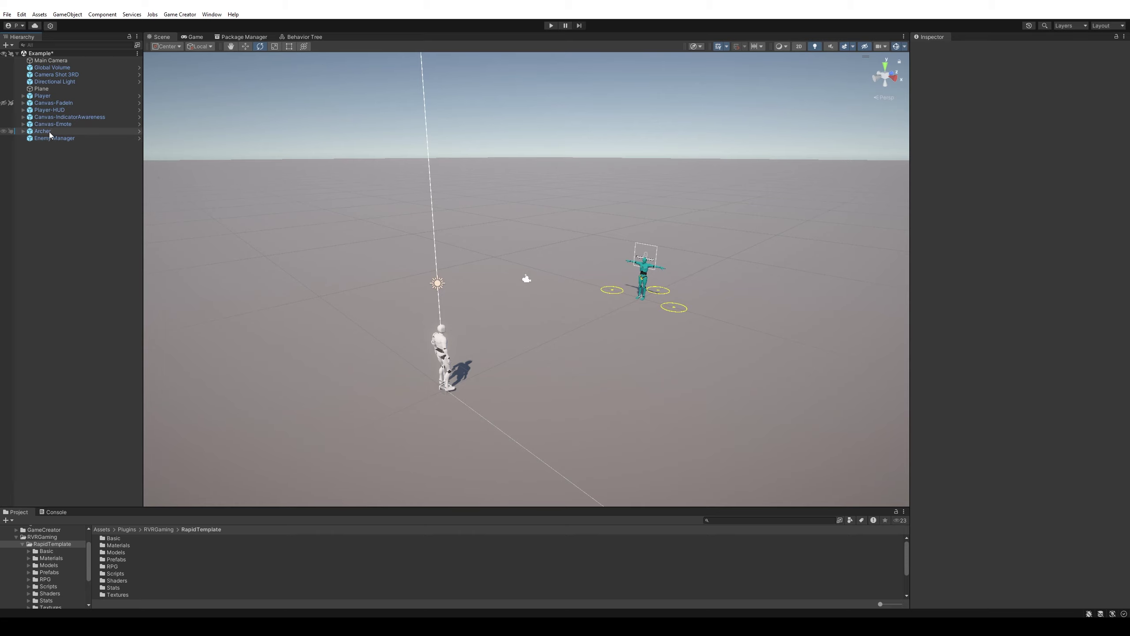
{"action": "left_click", "coordinate": [48, 131]}
{"action": "left_click", "coordinate": [55, 138]}
{"action": "left_click", "coordinate": [54, 165]}
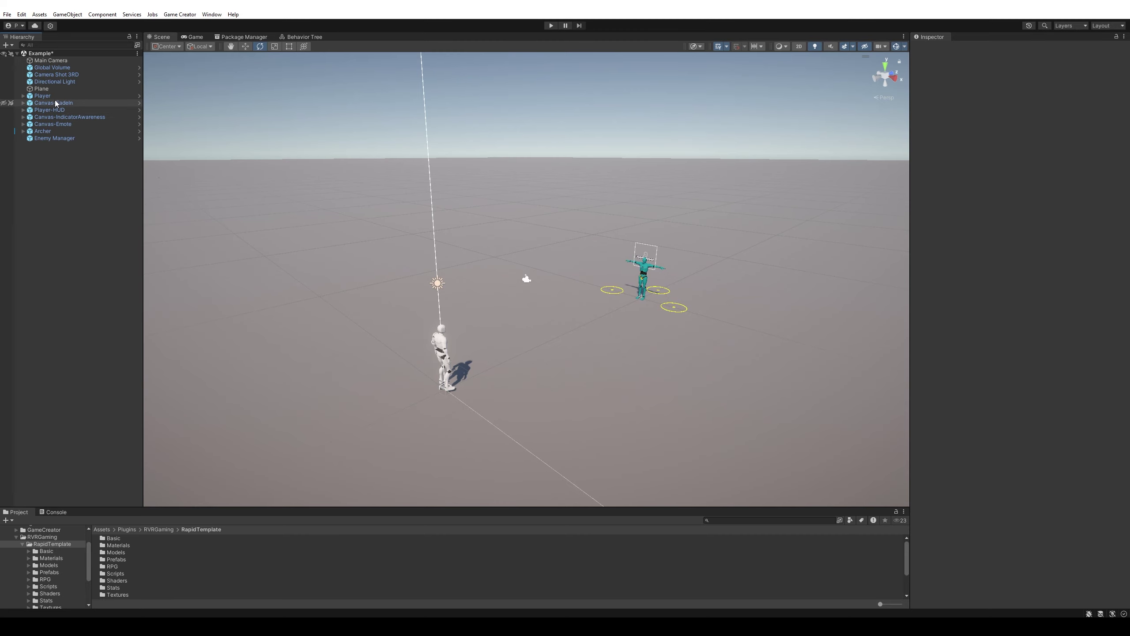
{"action": "left_click", "coordinate": [89, 60]}
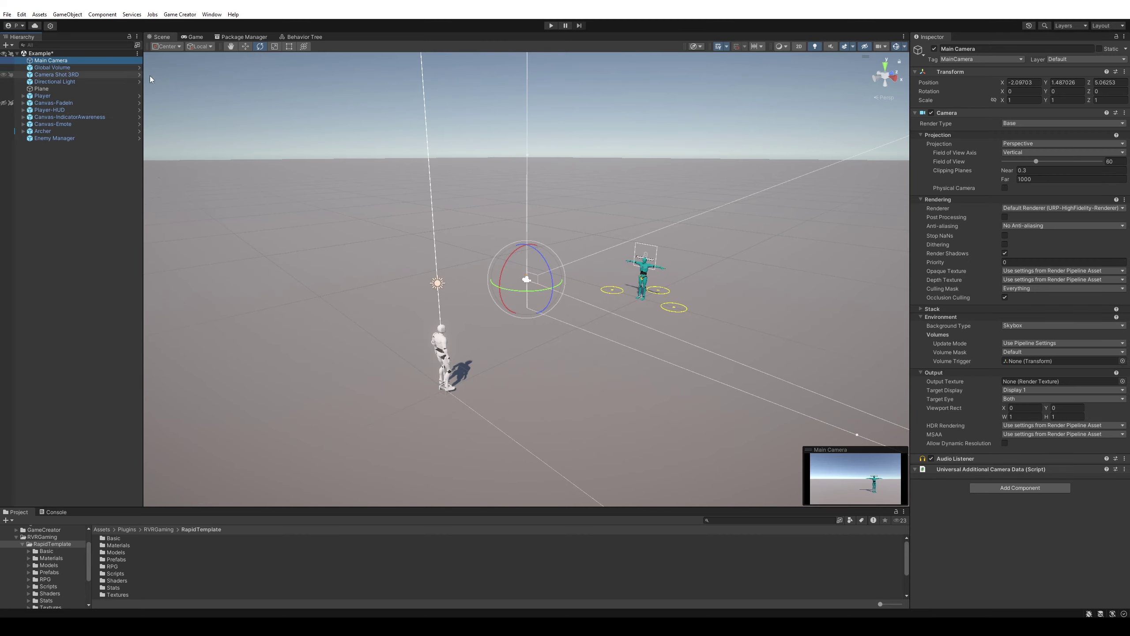
Add a UI Event System to the scene and move it directly below the Main Camera in the hierarchy.
{"action": "left_click", "coordinate": [50, 160]}
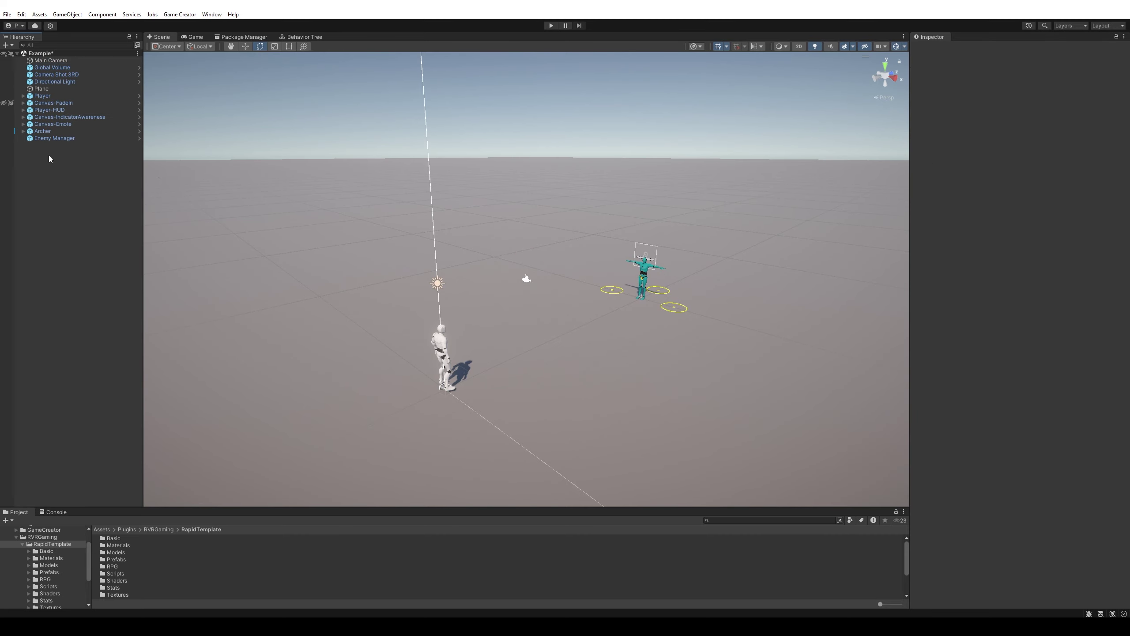
{"action": "right_click", "coordinate": [53, 158]}
{"action": "mouse_move", "coordinate": [111, 290]}
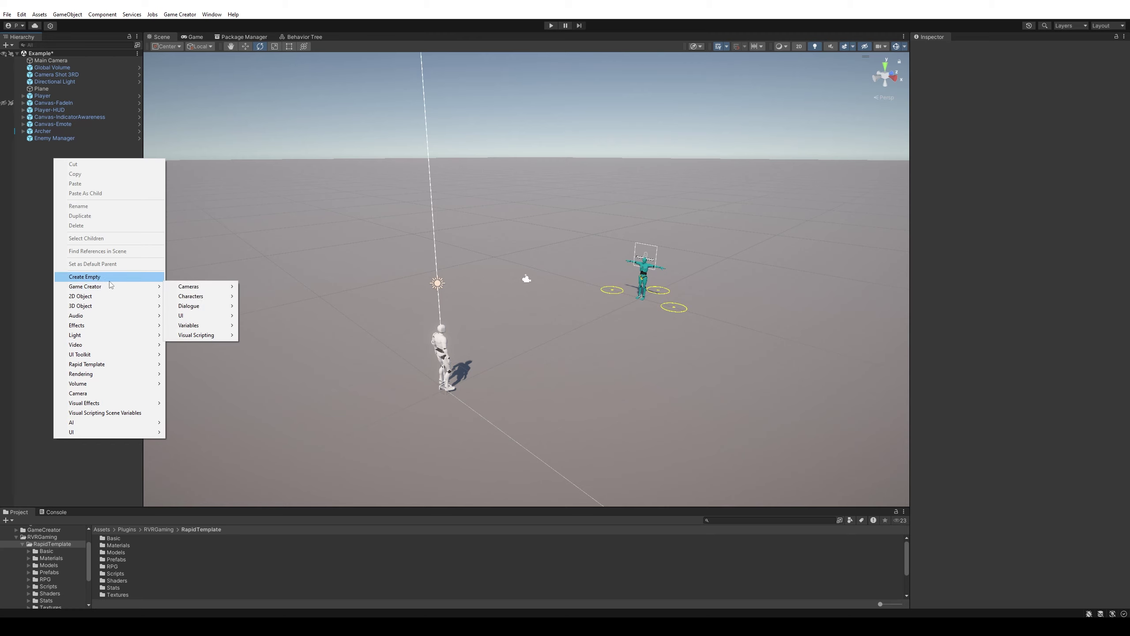
{"action": "mouse_move", "coordinate": [162, 435]}
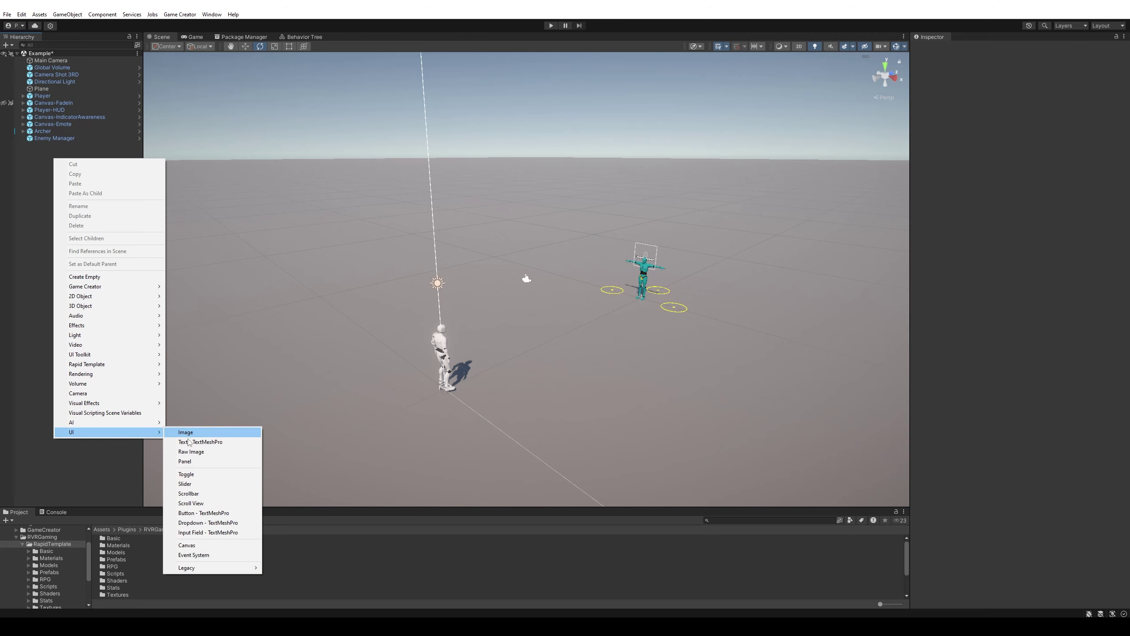
{"action": "left_click", "coordinate": [197, 557]}
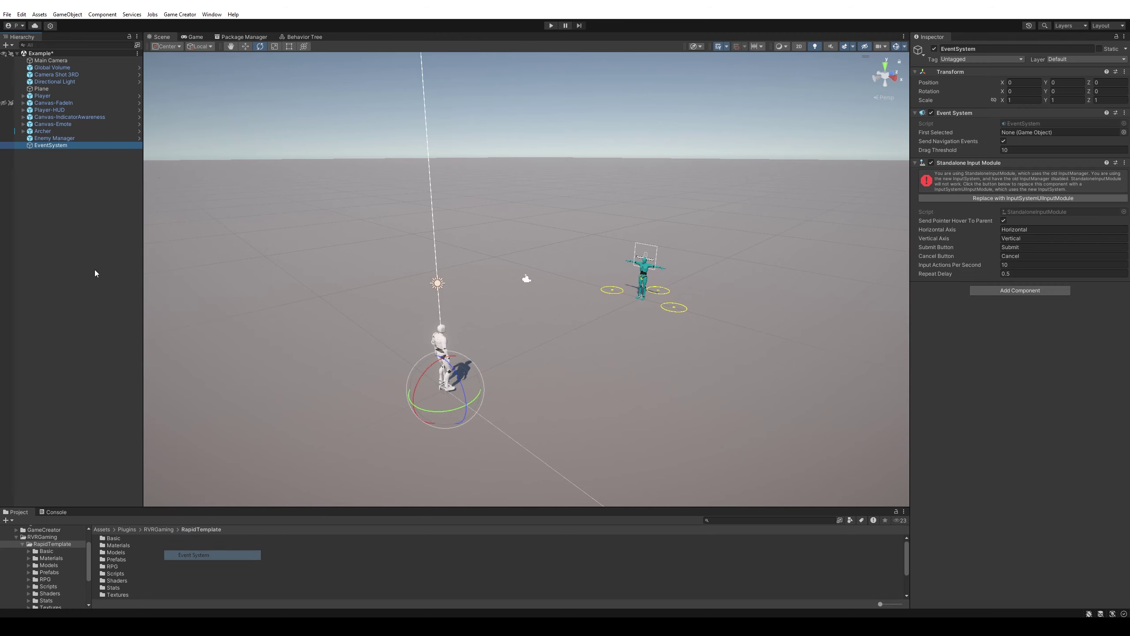
{"action": "left_click_drag", "start_coordinate": [50, 101], "coordinate": [61, 66]}
{"action": "right_click", "coordinate": [76, 205]}
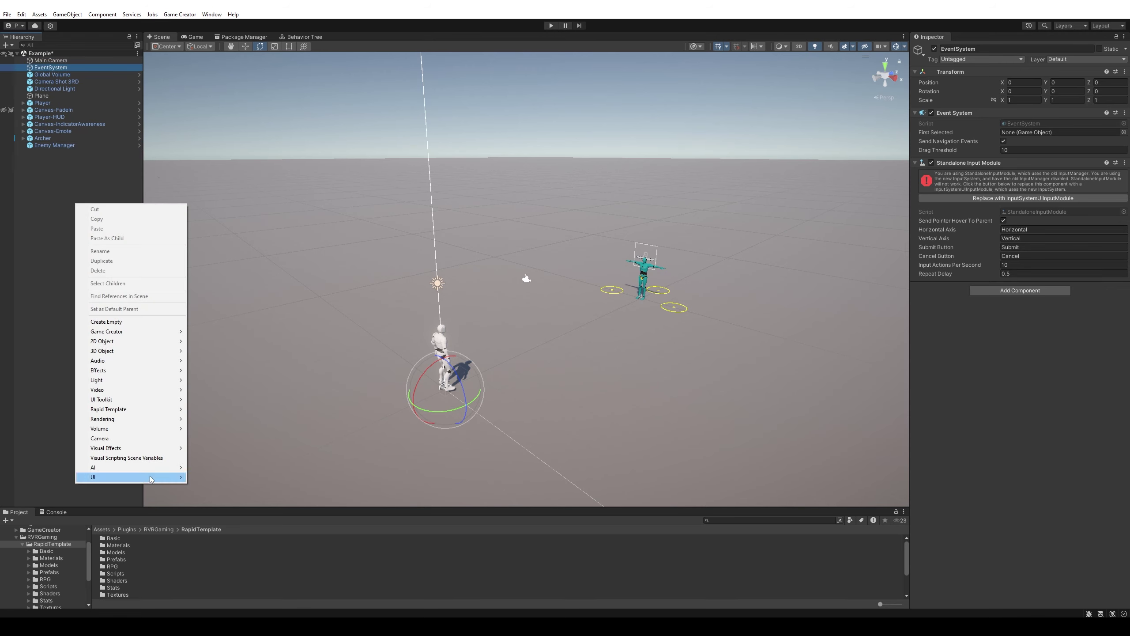
{"action": "mouse_move", "coordinate": [169, 480]}
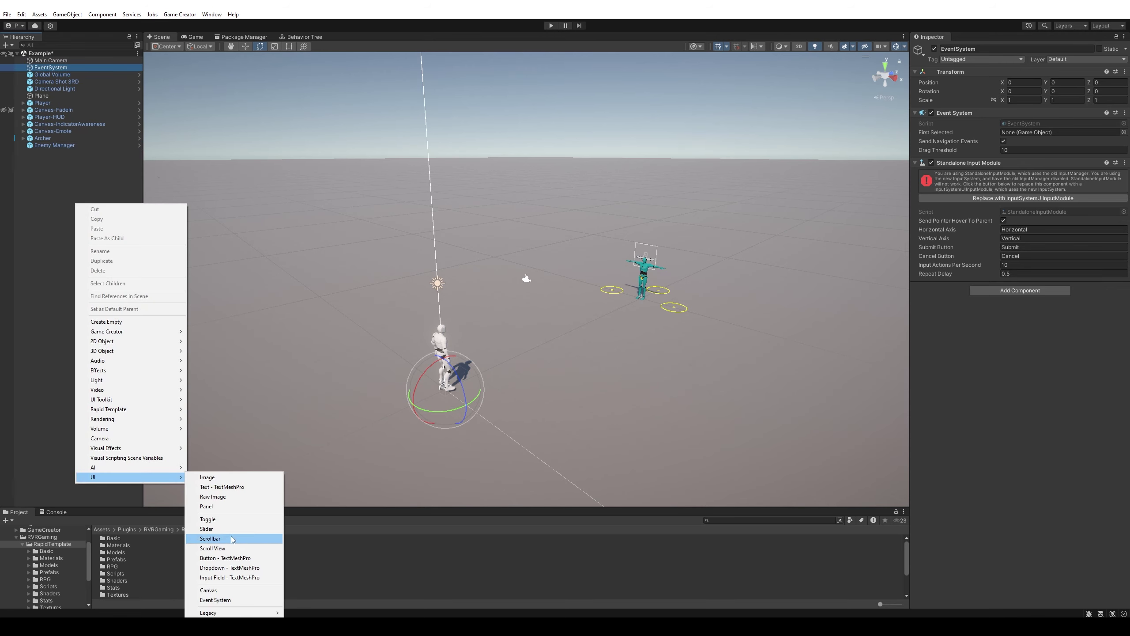
{"action": "left_click", "coordinate": [51, 201]}
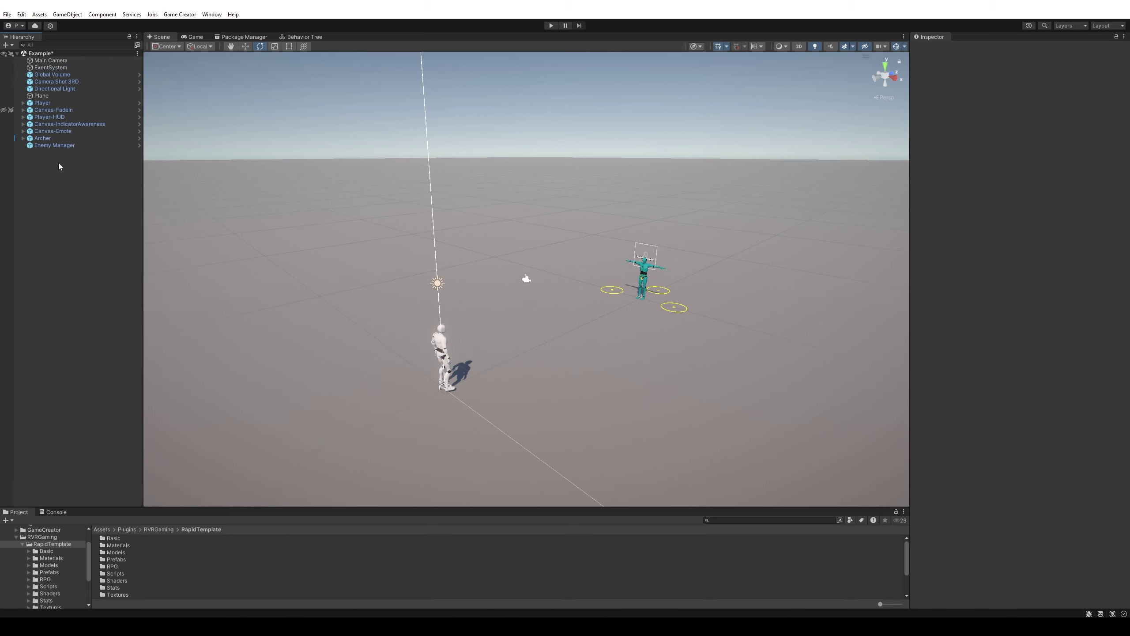
Create a Game Creator Camera Shot in the scene and select the Main Camera to inspect its components.
{"action": "right_click", "coordinate": [58, 169]}
{"action": "mouse_move", "coordinate": [149, 297]}
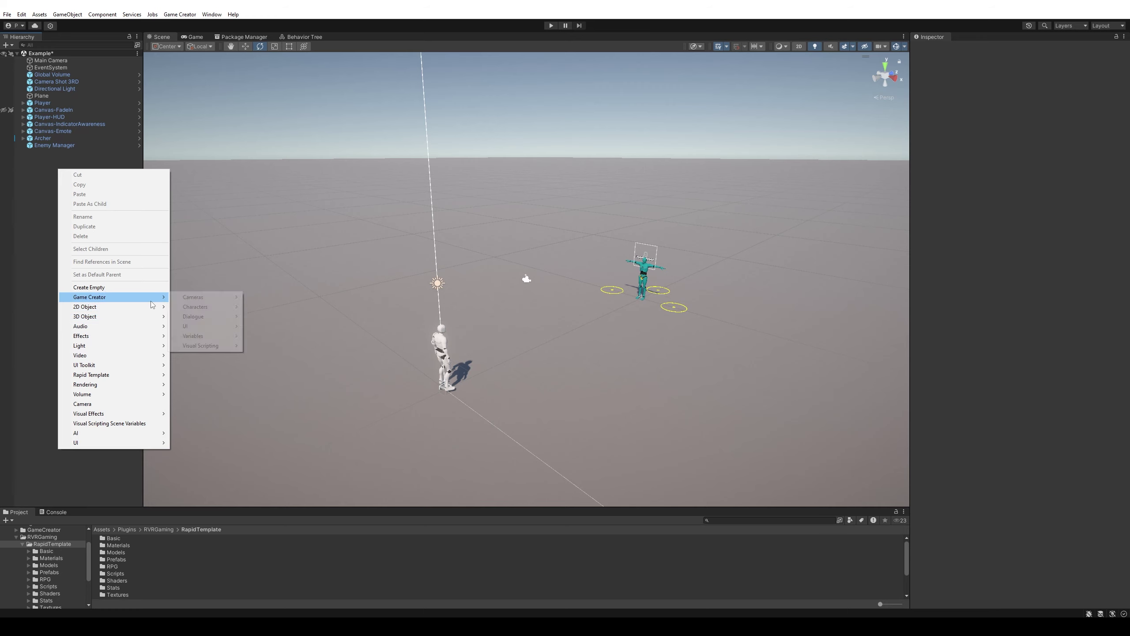
{"action": "mouse_move", "coordinate": [190, 297]}
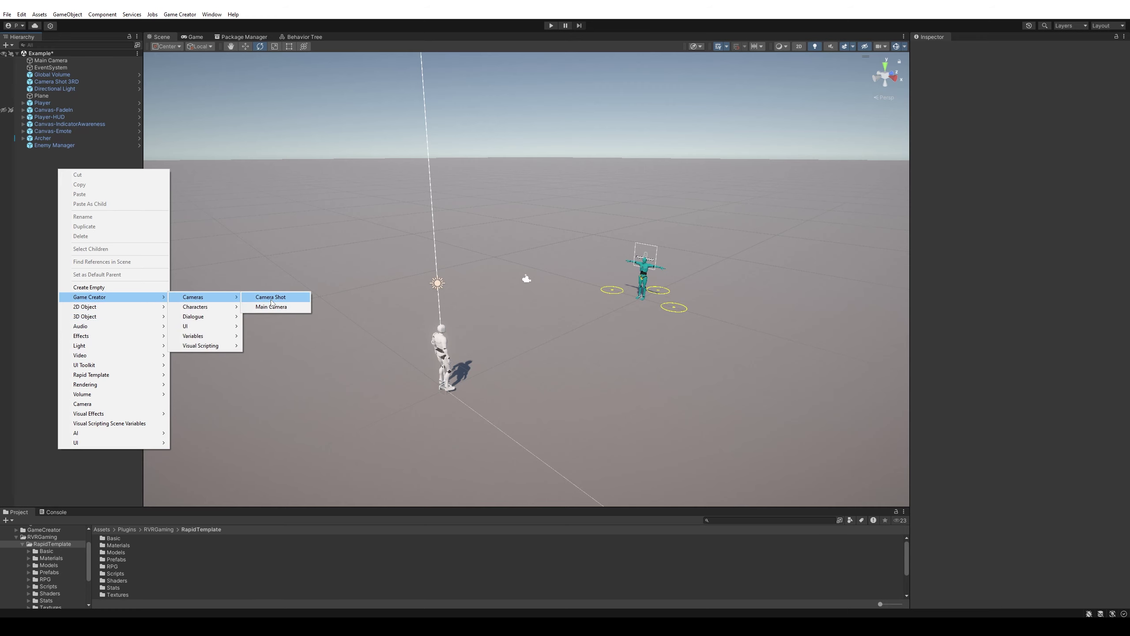
{"action": "left_click", "coordinate": [273, 301]}
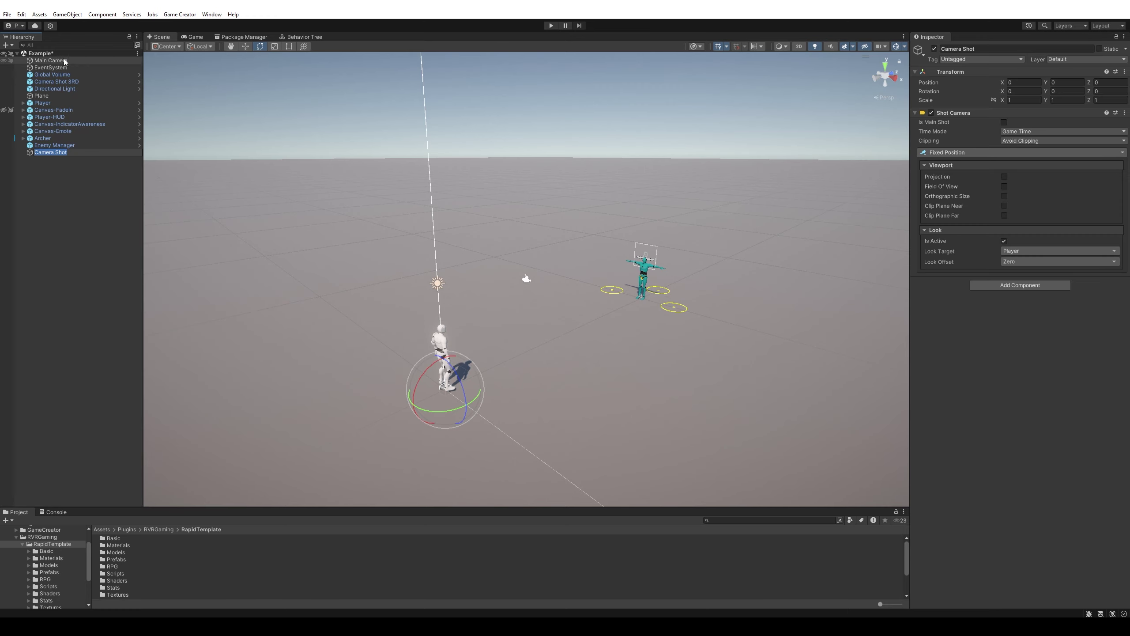
{"action": "left_click", "coordinate": [51, 60]}
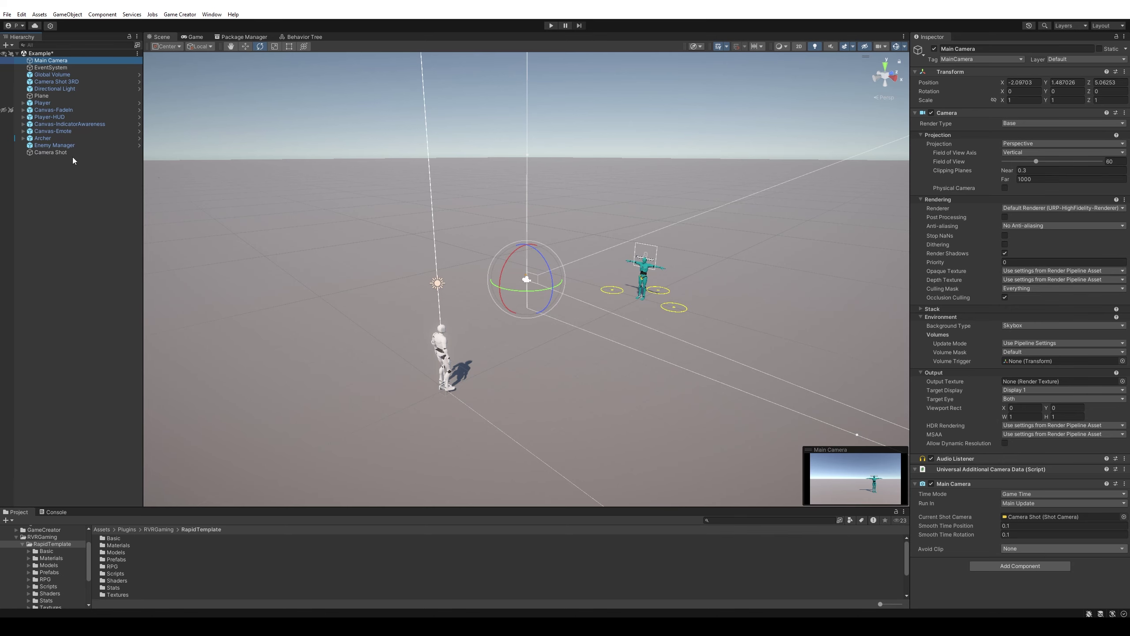
Delete the new Camera Shot and assign Camera Shot 3RD as the Main Camera's current shot camera.
{"action": "left_click", "coordinate": [44, 151]}
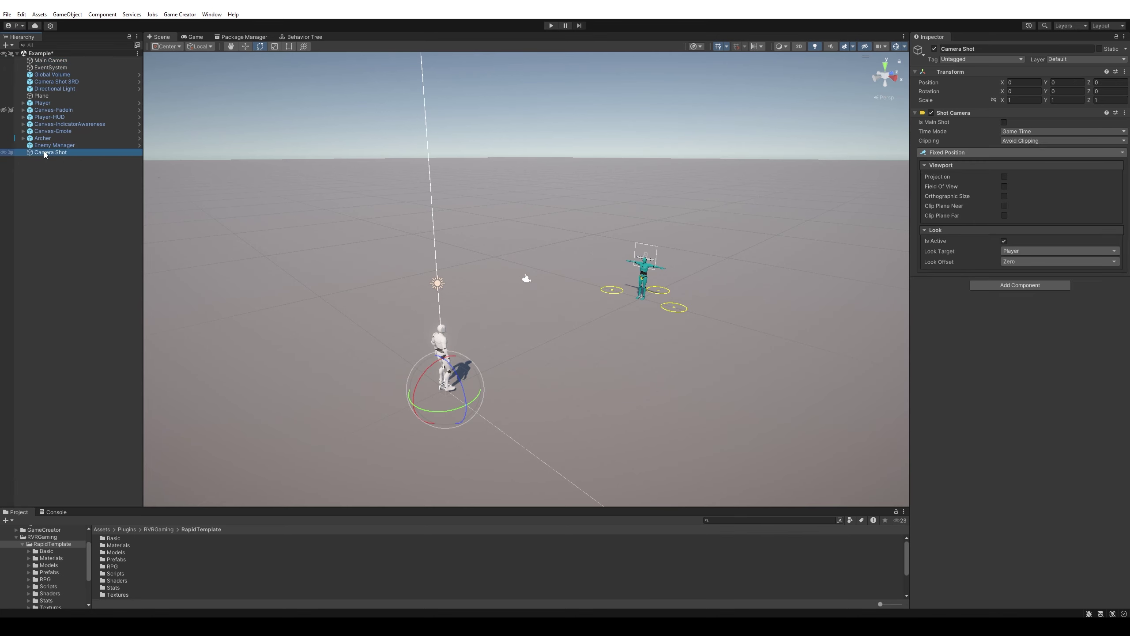
{"action": "key", "text": "Delete"}
{"action": "left_click", "coordinate": [68, 82]}
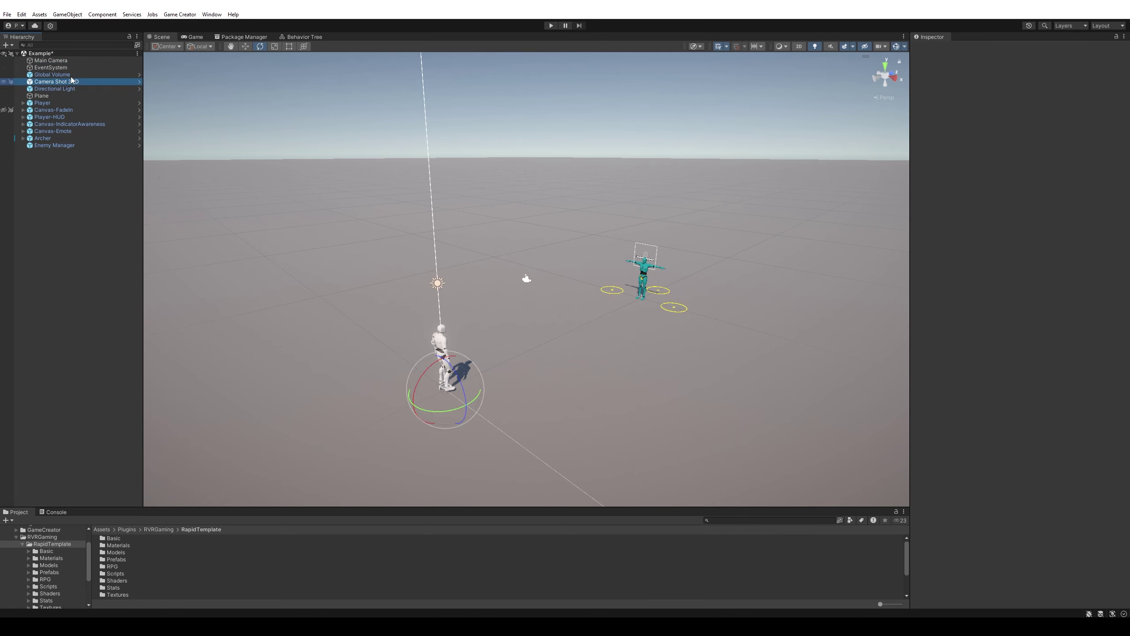
{"action": "left_click", "coordinate": [53, 60]}
{"action": "left_click_drag", "start_coordinate": [1030, 508], "coordinate": [1022, 522]}
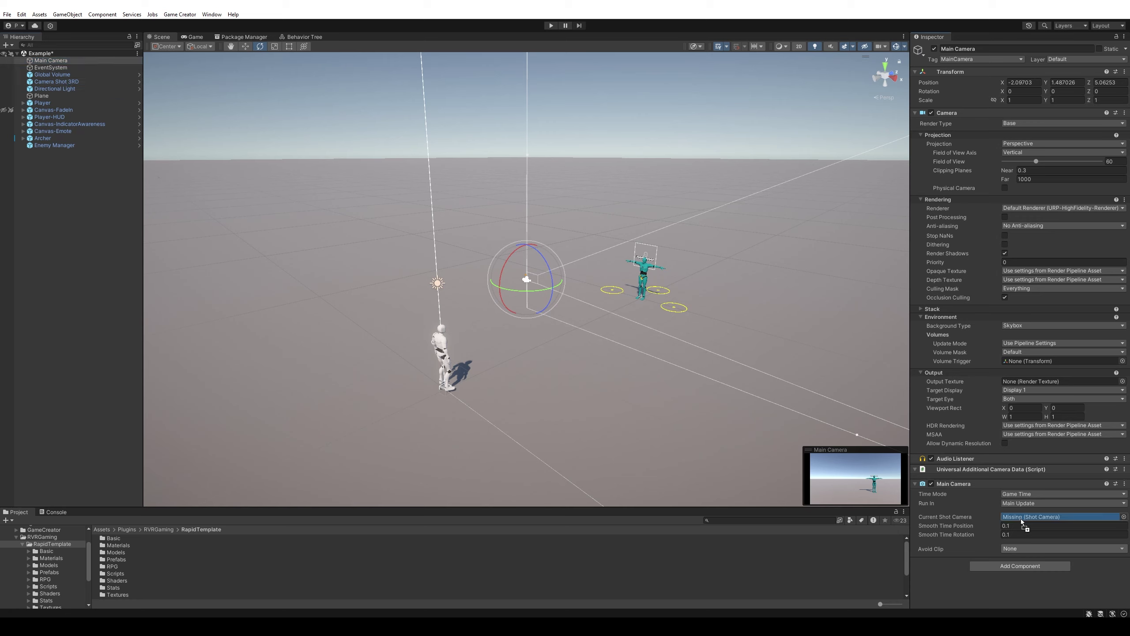
{"action": "left_click", "coordinate": [74, 179]}
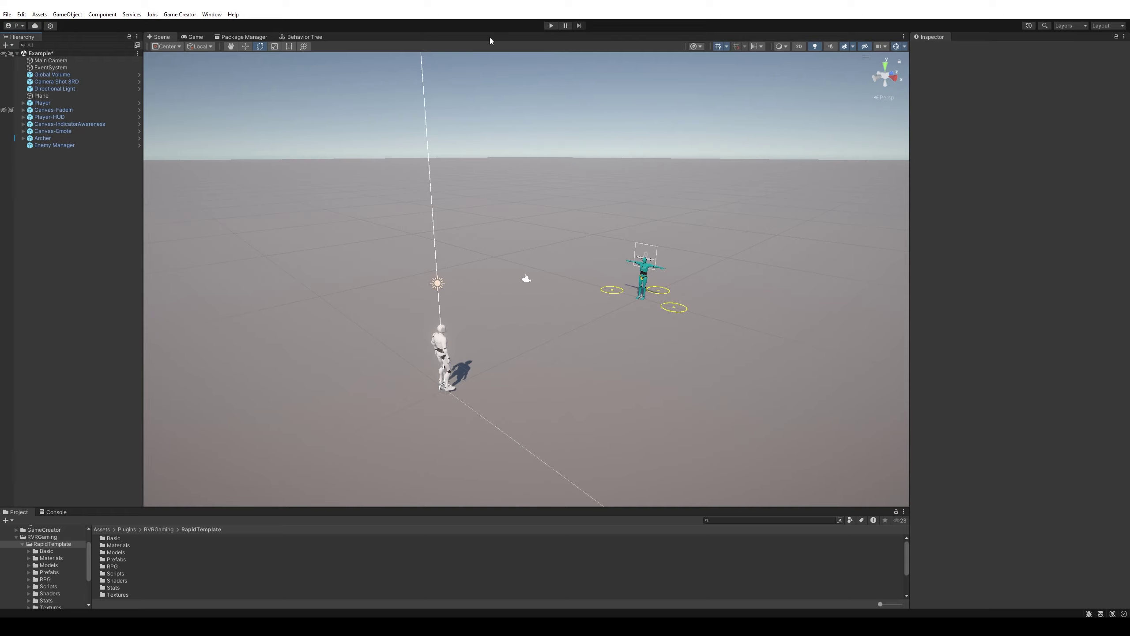
Run the scene to check the third-person camera, and stop play mode.
{"action": "left_click", "coordinate": [547, 25]}
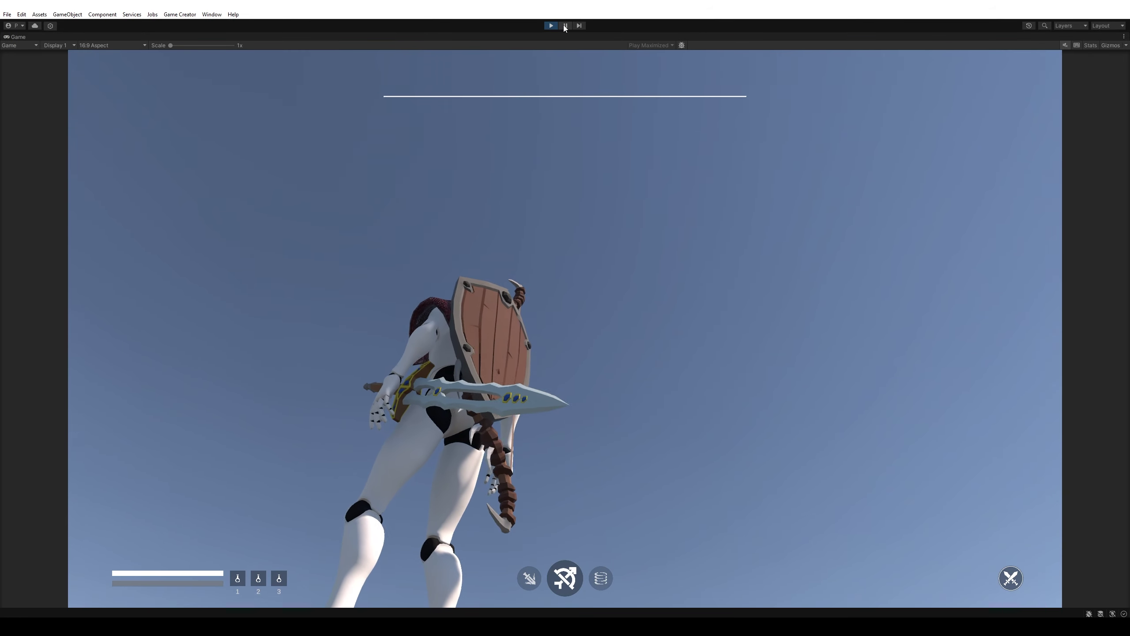
{"action": "left_click", "coordinate": [551, 25]}
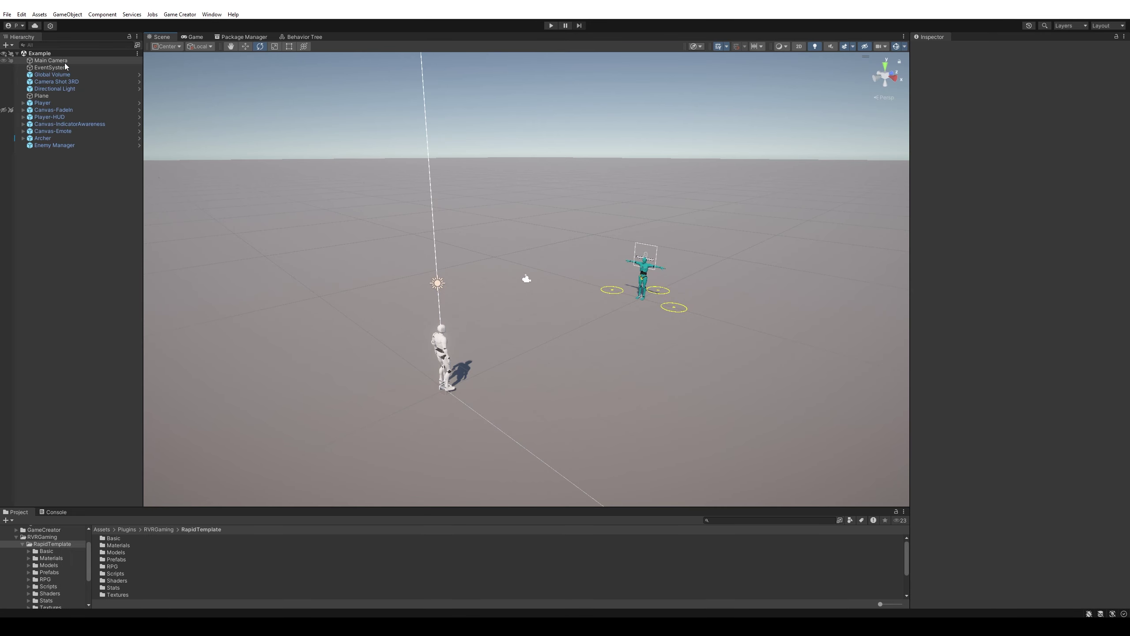
Enable post processing on the Main Camera and set its anti-aliasing to Fast Approximate Anti-aliasing (FXAA).
{"action": "left_click", "coordinate": [50, 60]}
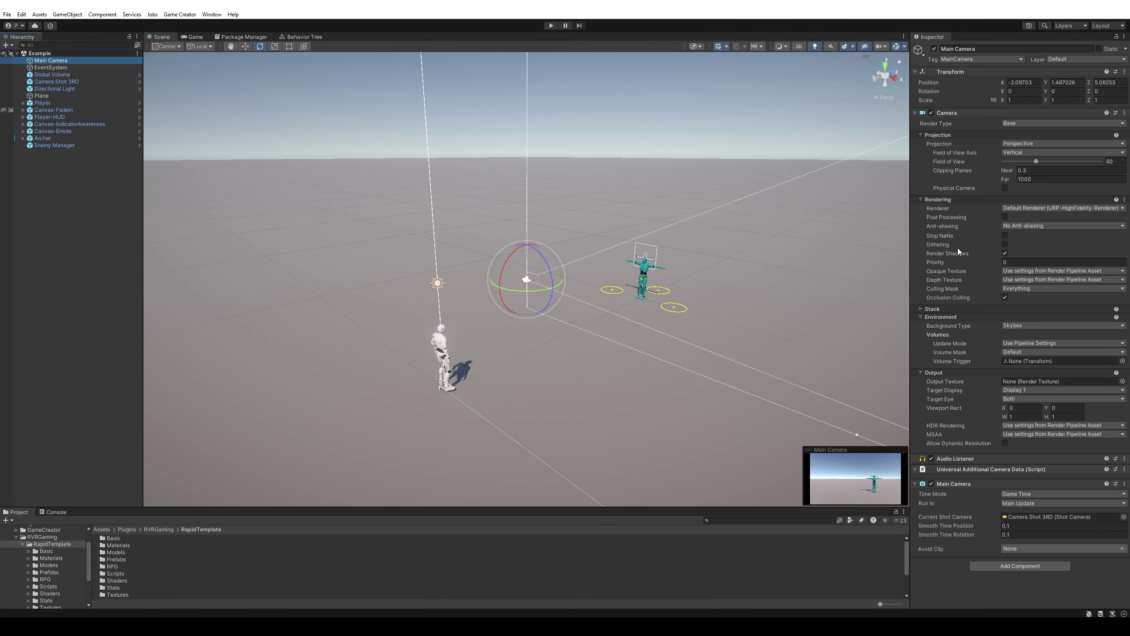
{"action": "left_click", "coordinate": [1039, 226]}
{"action": "left_click", "coordinate": [1042, 244]}
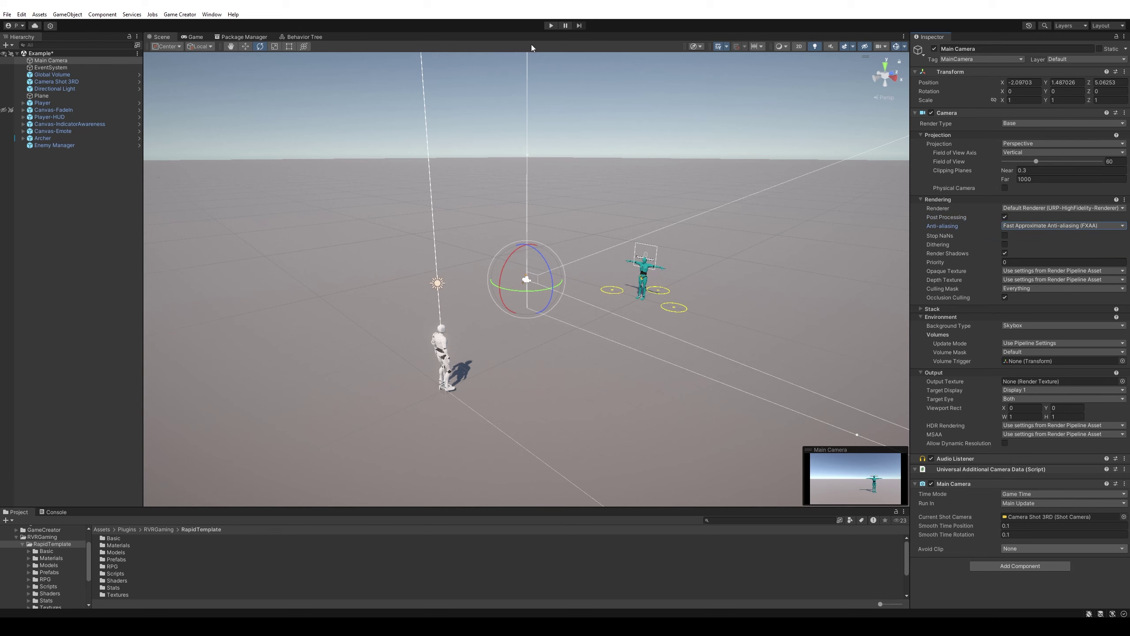
Run the scene again and test the player facing the Archer in the game view.
{"action": "left_click", "coordinate": [551, 26]}
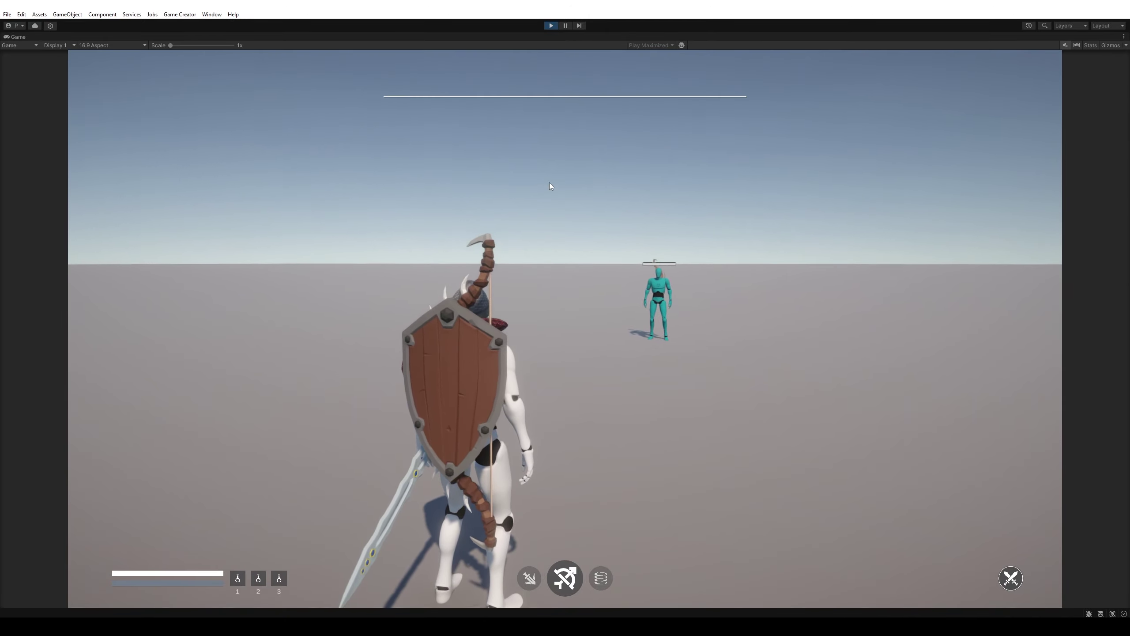
{"action": "left_click", "coordinate": [617, 382]}
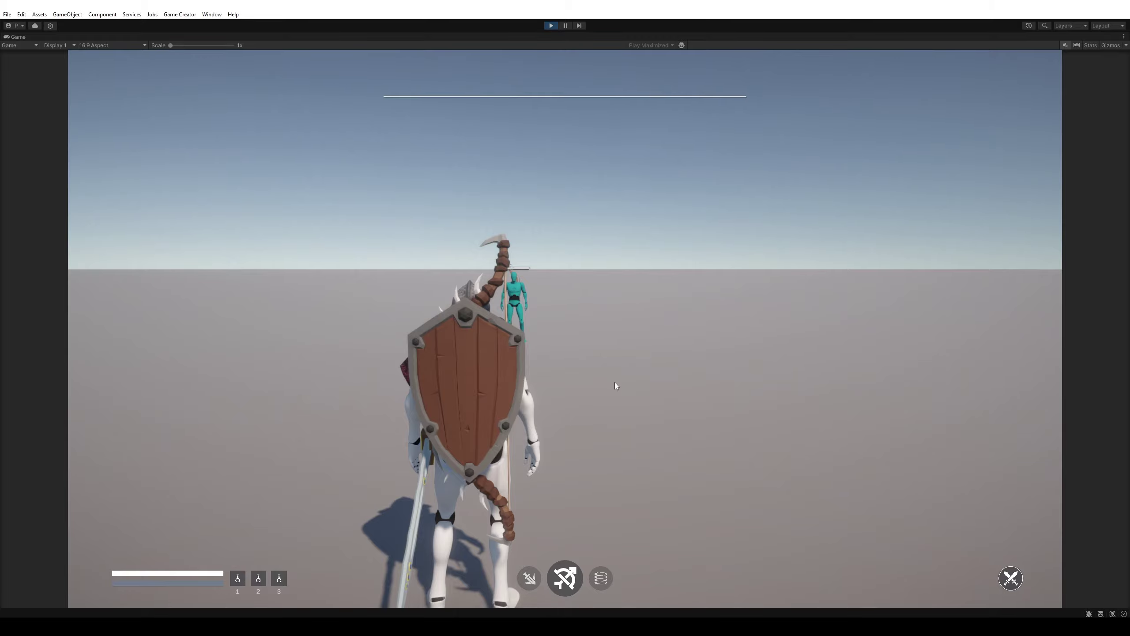
Cycle through the player's equipped skills in the running game while turning the camera around the player.
{"action": "scroll", "coordinate": [614, 382], "scroll_direction": "down", "scroll_amount": 2}
{"action": "scroll", "coordinate": [612, 381], "scroll_direction": "down", "scroll_amount": 1}
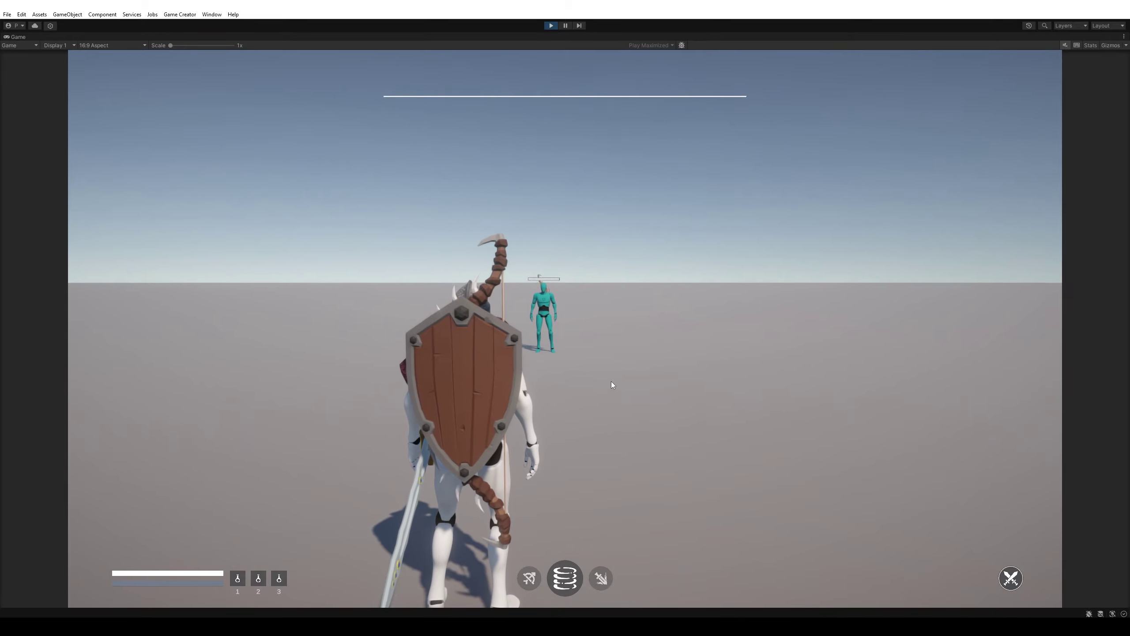
{"action": "scroll", "coordinate": [599, 381], "scroll_direction": "down", "scroll_amount": 2}
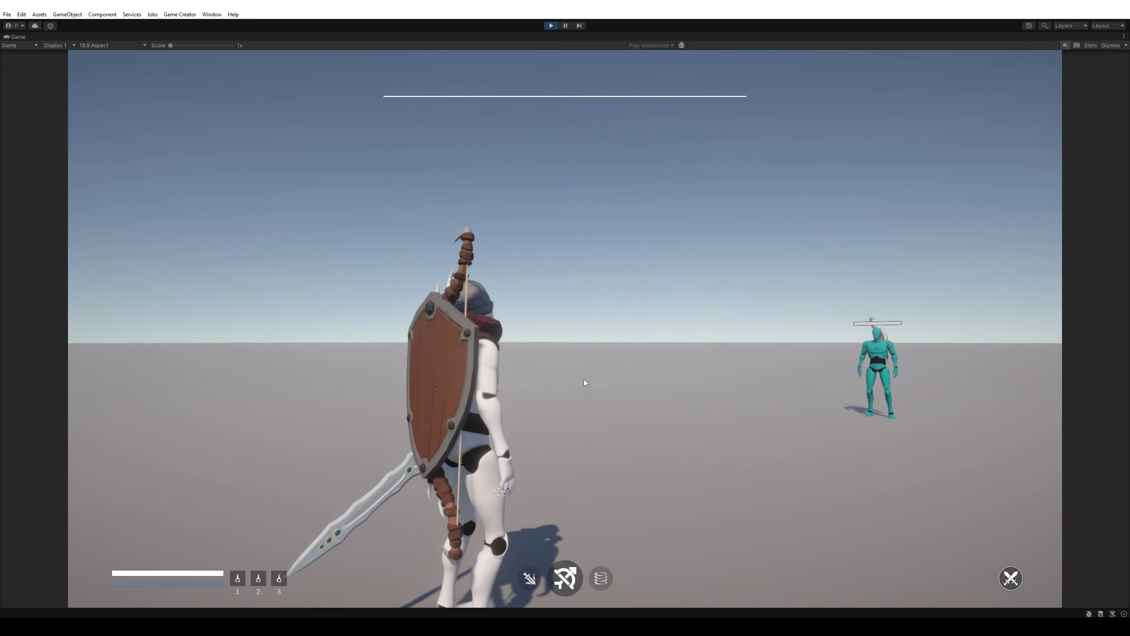
{"action": "scroll", "coordinate": [584, 379], "scroll_direction": "down", "scroll_amount": 3}
{"action": "scroll", "coordinate": [610, 381], "scroll_direction": "down", "scroll_amount": 3}
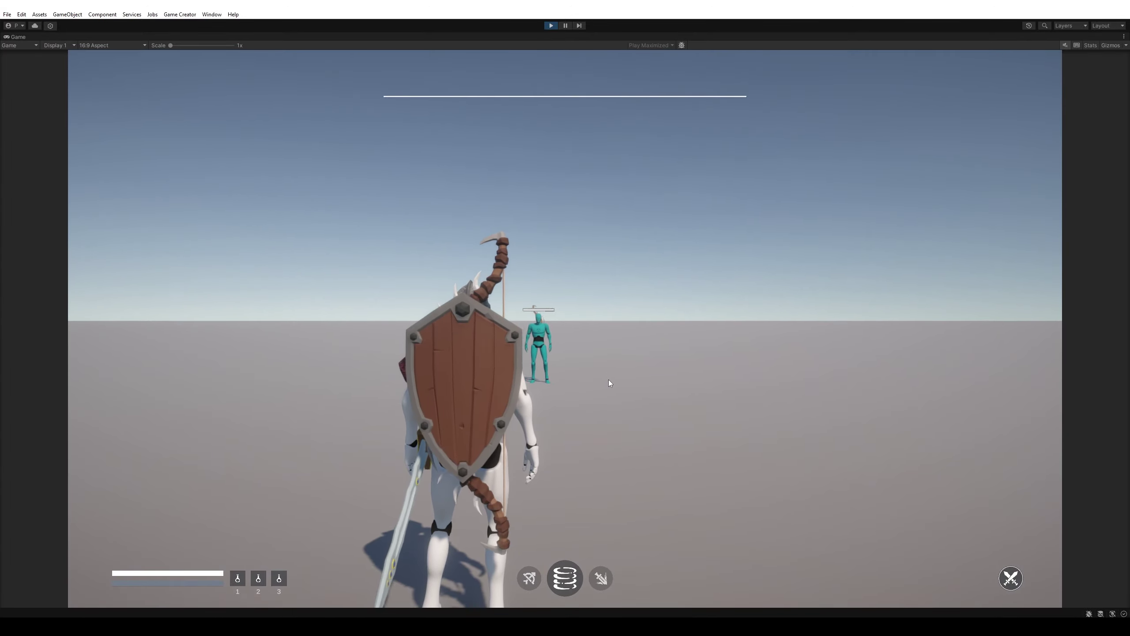
{"action": "scroll", "coordinate": [596, 381], "scroll_direction": "down", "scroll_amount": 1}
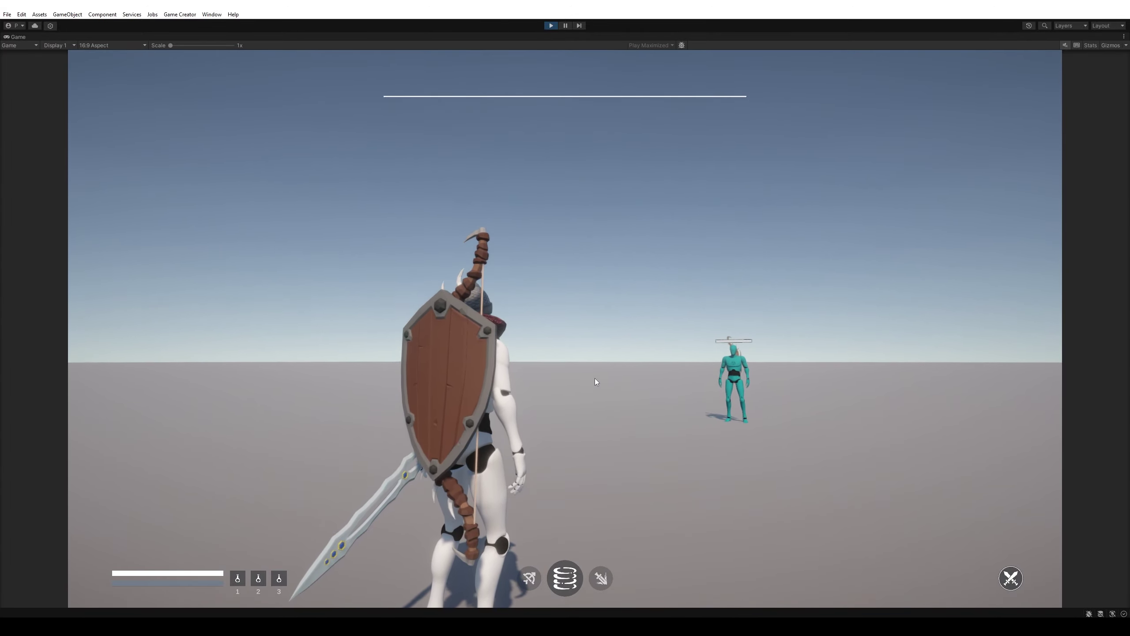
Test the player's sword attacks and fiery ground-slash skill in the running game, and switch to the bow skill.
{"action": "left_click", "coordinate": [596, 382]}
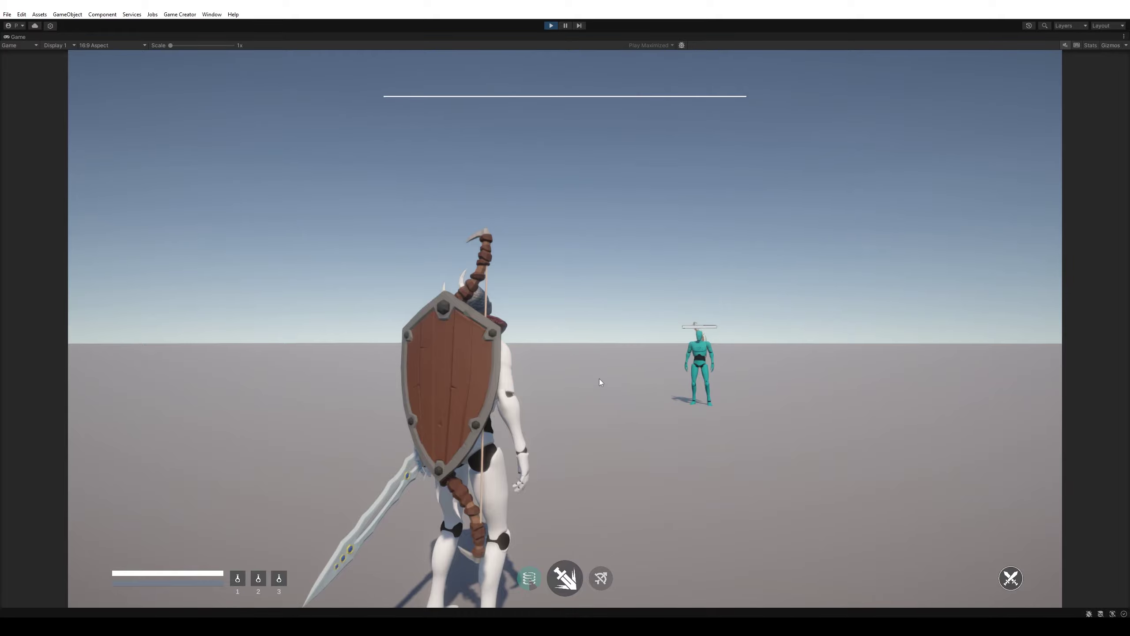
{"action": "left_click", "coordinate": [599, 379]}
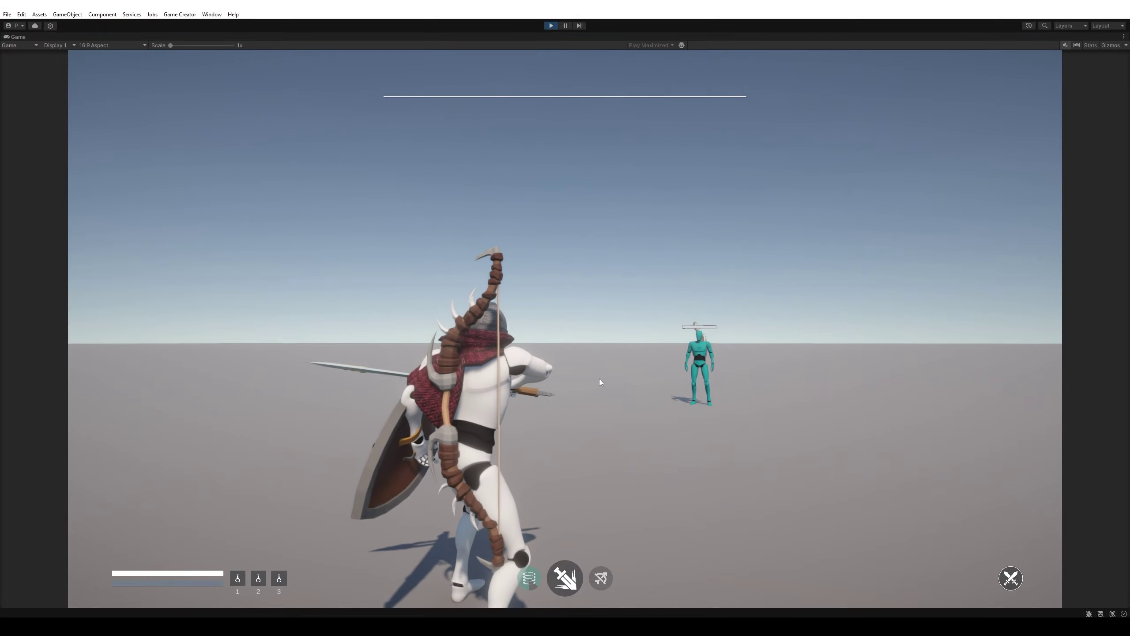
{"action": "left_click", "coordinate": [565, 380]}
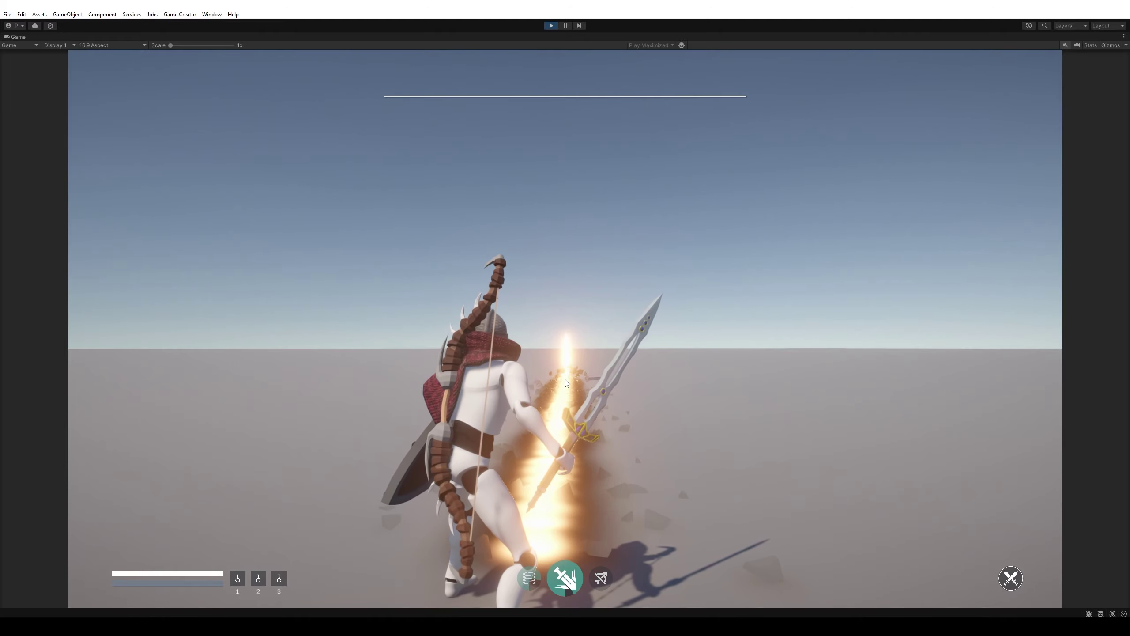
{"action": "scroll", "coordinate": [565, 380], "scroll_direction": "down", "scroll_amount": 1}
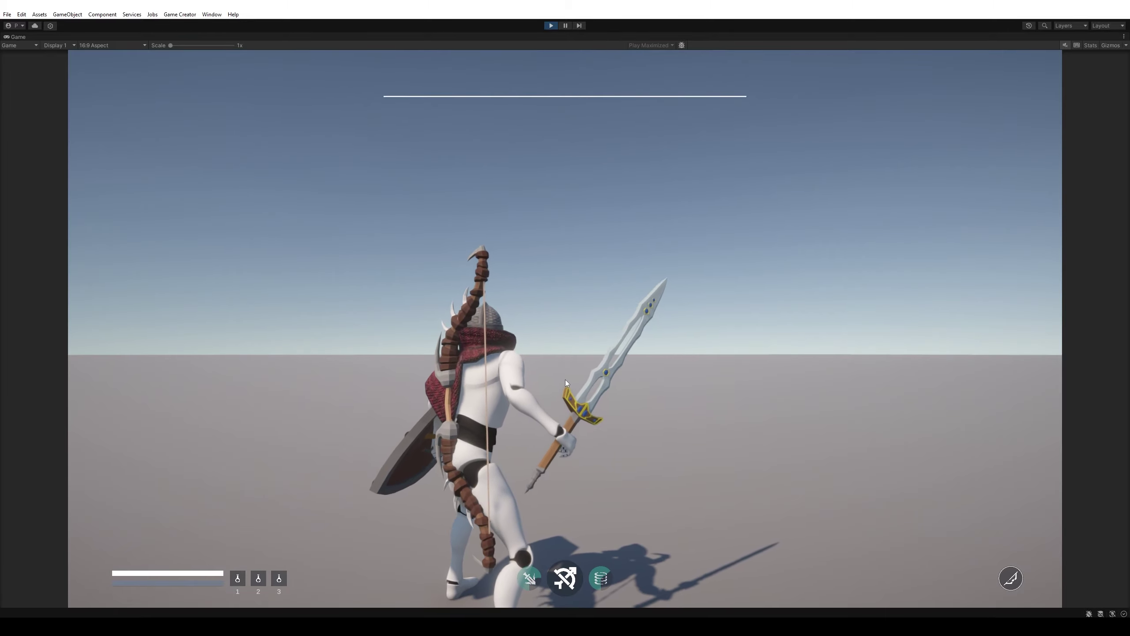
Switch the player to the bow in the running game and test aiming and shooting at the Archer.
{"action": "key", "text": "q"}
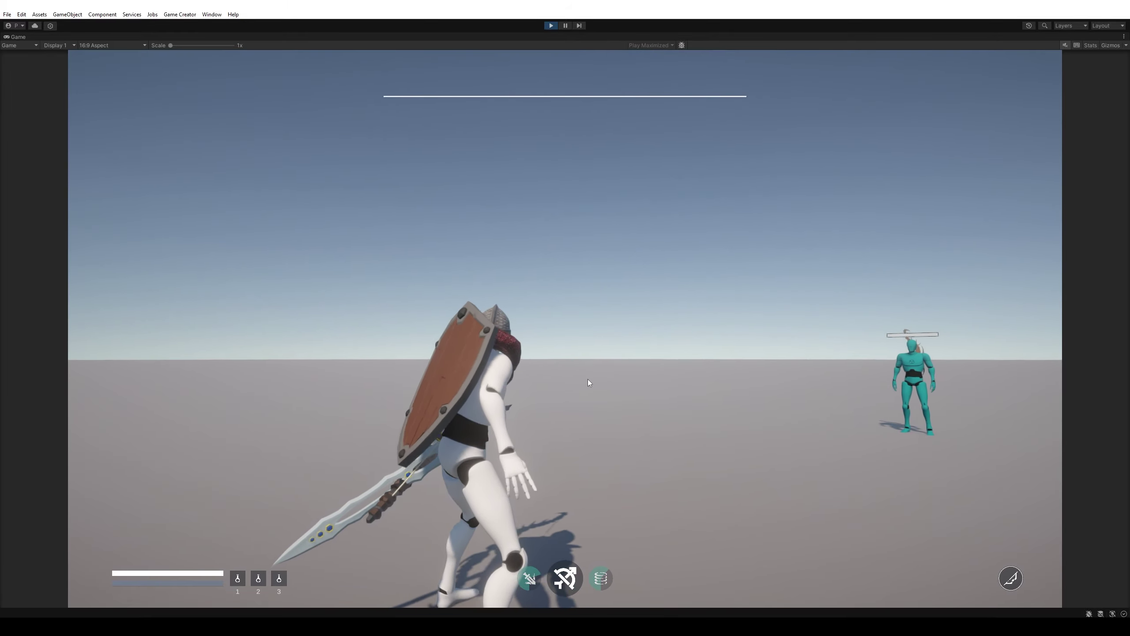
{"action": "key", "text": "e"}
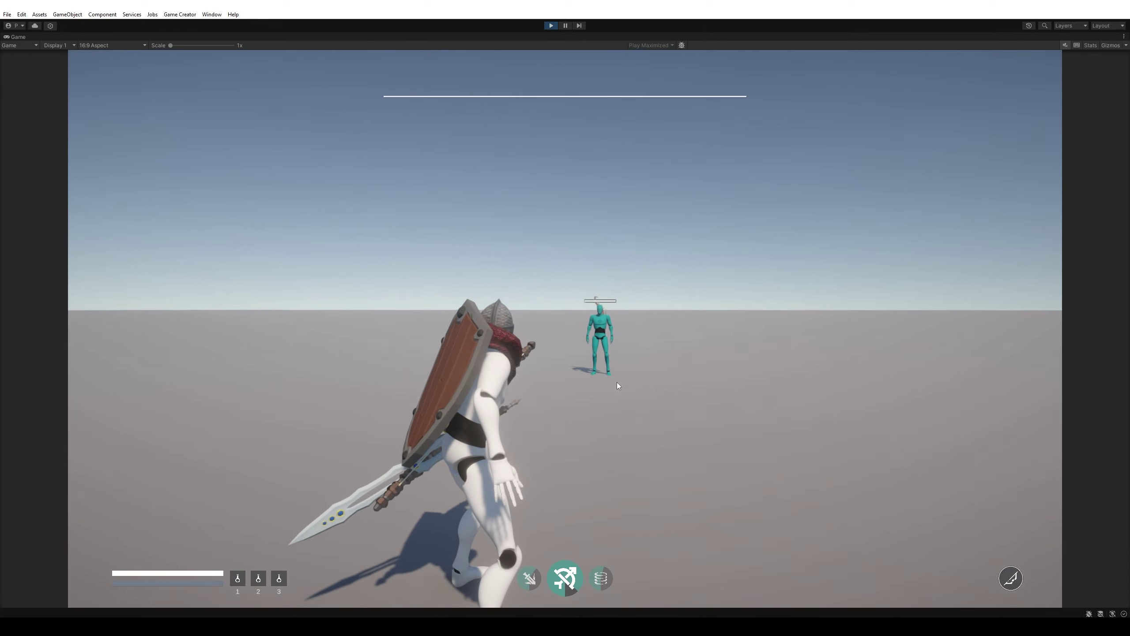
{"action": "right_click", "coordinate": [617, 381]}
{"action": "left_click", "coordinate": [618, 385]}
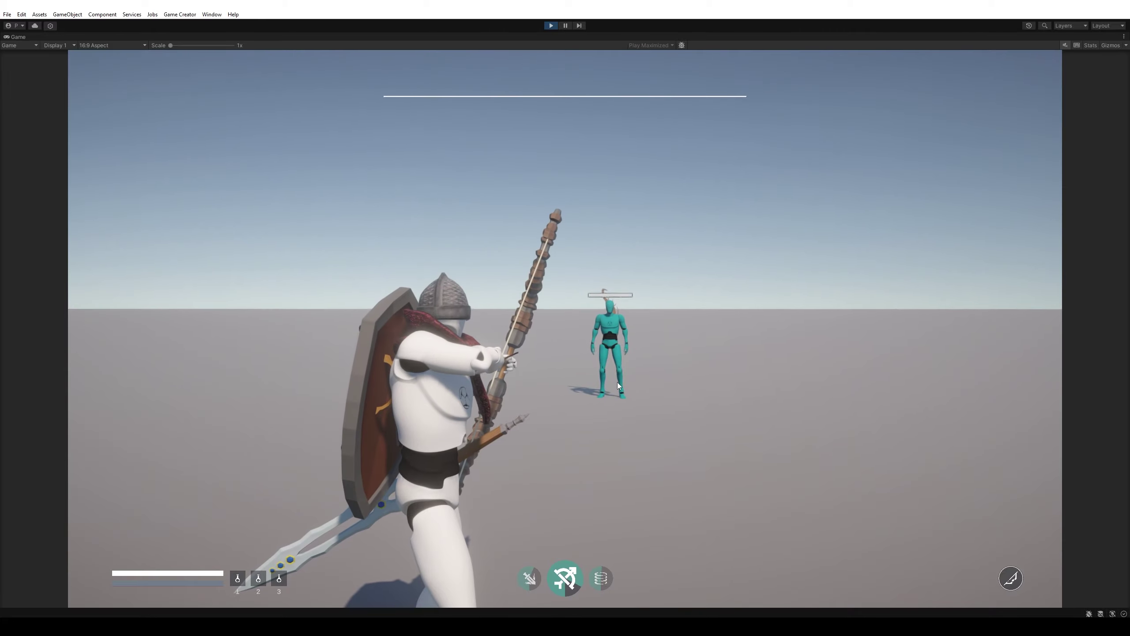
{"action": "right_click", "coordinate": [622, 378]}
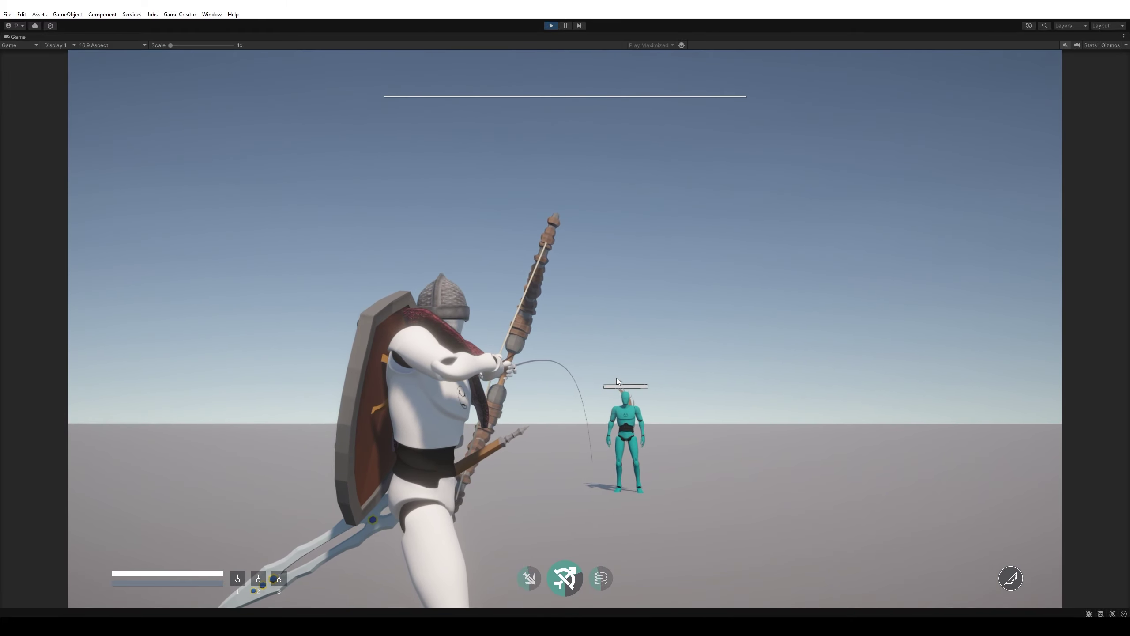
{"action": "left_click", "coordinate": [616, 377]}
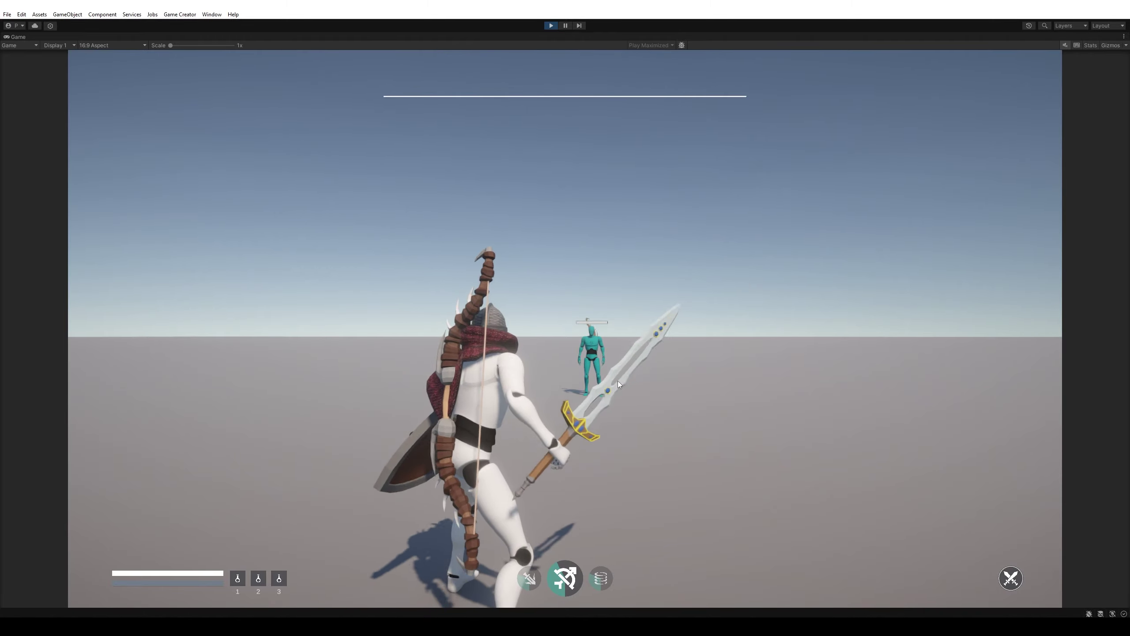
Approach the Archer with the sword, block and attack it until it is defeated, and stop play mode.
{"action": "key", "text": "w"}
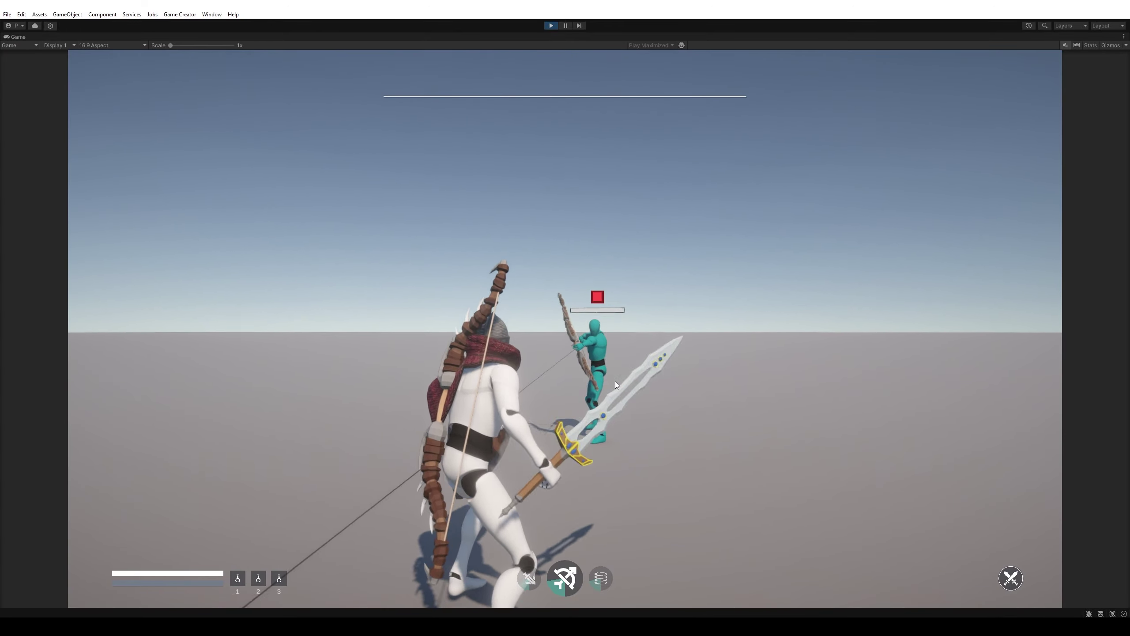
{"action": "right_click", "coordinate": [614, 381]}
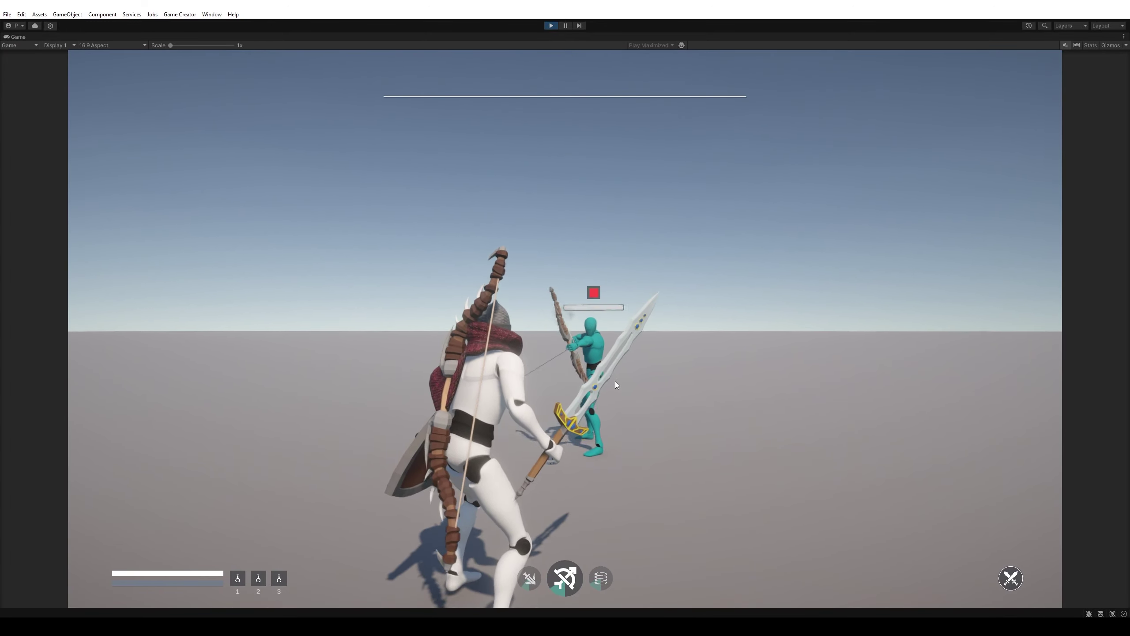
{"action": "left_click", "coordinate": [614, 382]}
{"action": "left_click", "coordinate": [615, 381]}
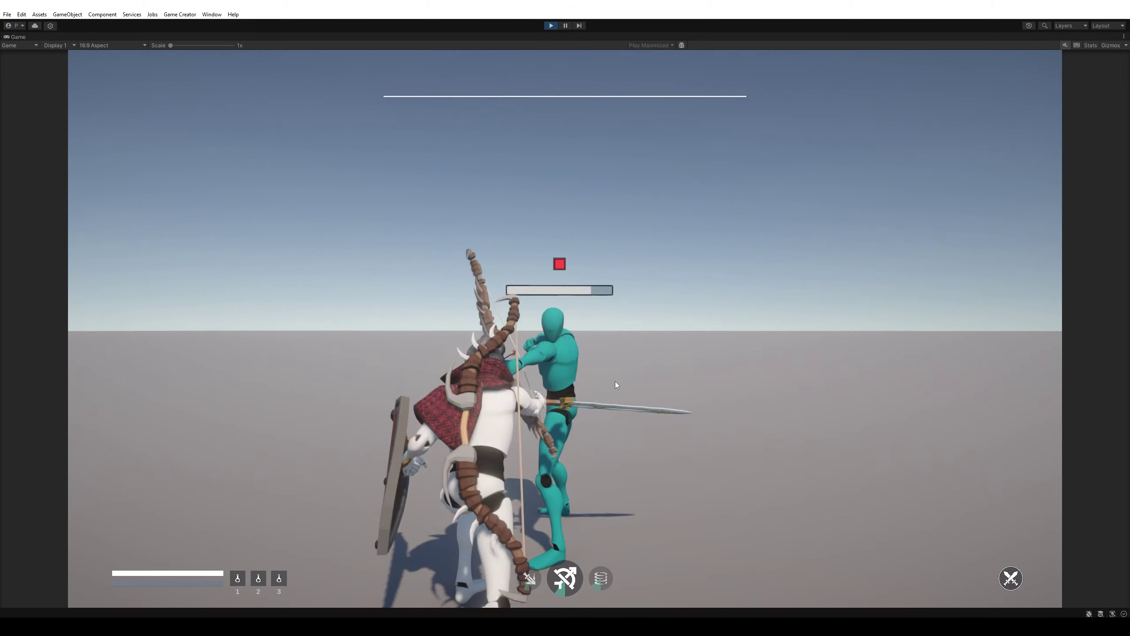
{"action": "left_click", "coordinate": [614, 381]}
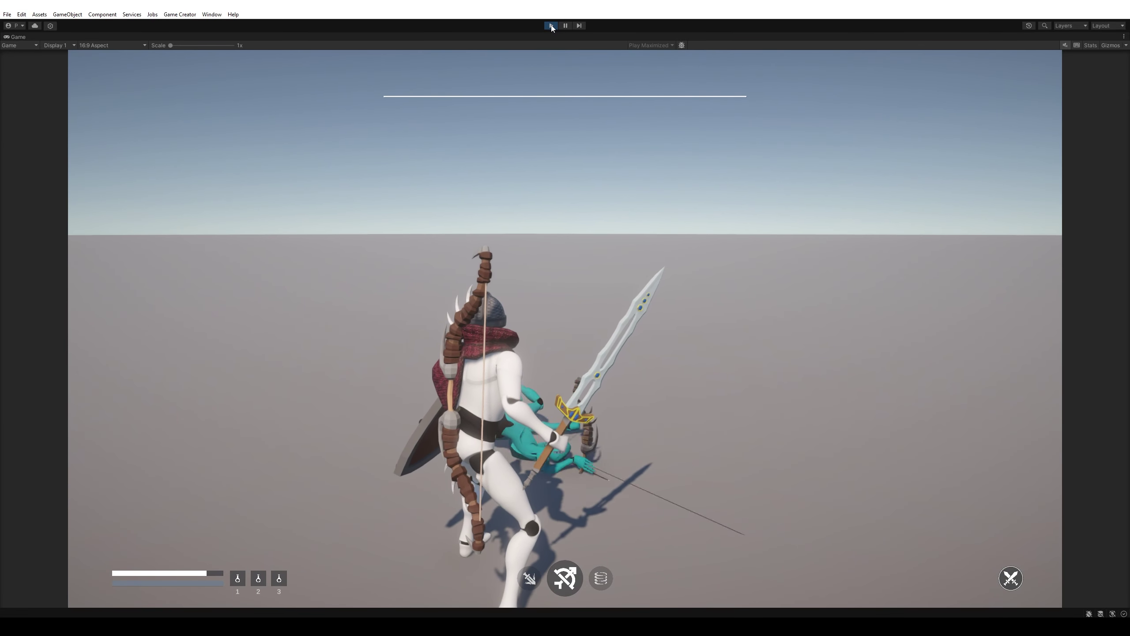
{"action": "left_click", "coordinate": [551, 24]}
Examine the Enemy Manager's group settings and the Archer's traits, processor and enemy character components.
{"action": "middle_click_drag", "start_coordinate": [614, 219], "coordinate": [573, 224]}
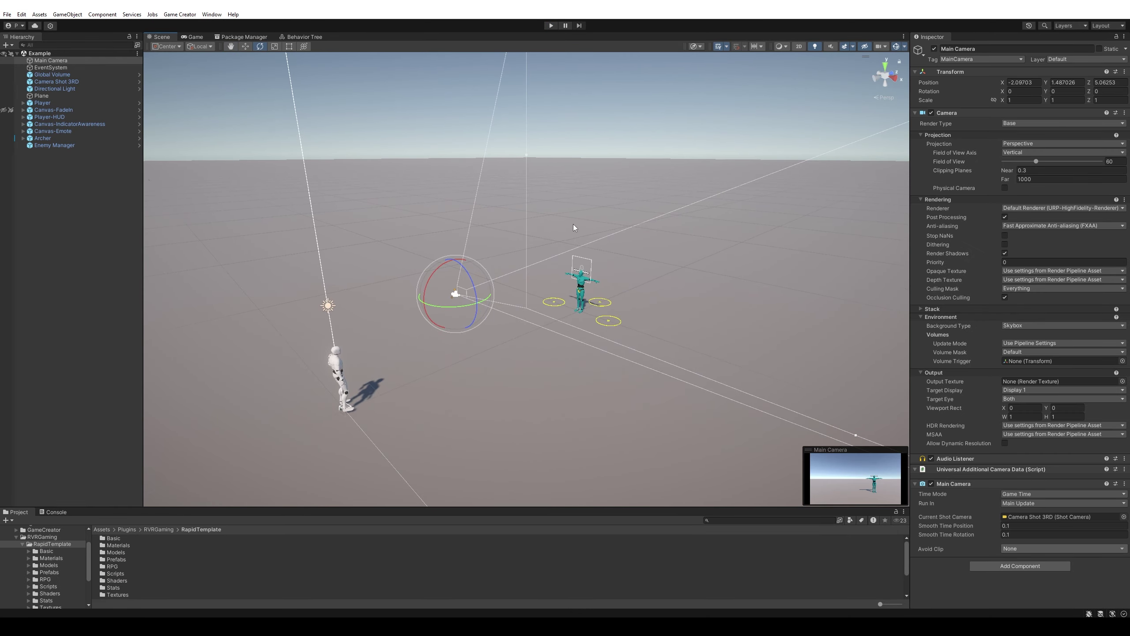
{"action": "left_click", "coordinate": [54, 145]}
{"action": "middle_click_drag", "start_coordinate": [705, 225], "coordinate": [545, 268]}
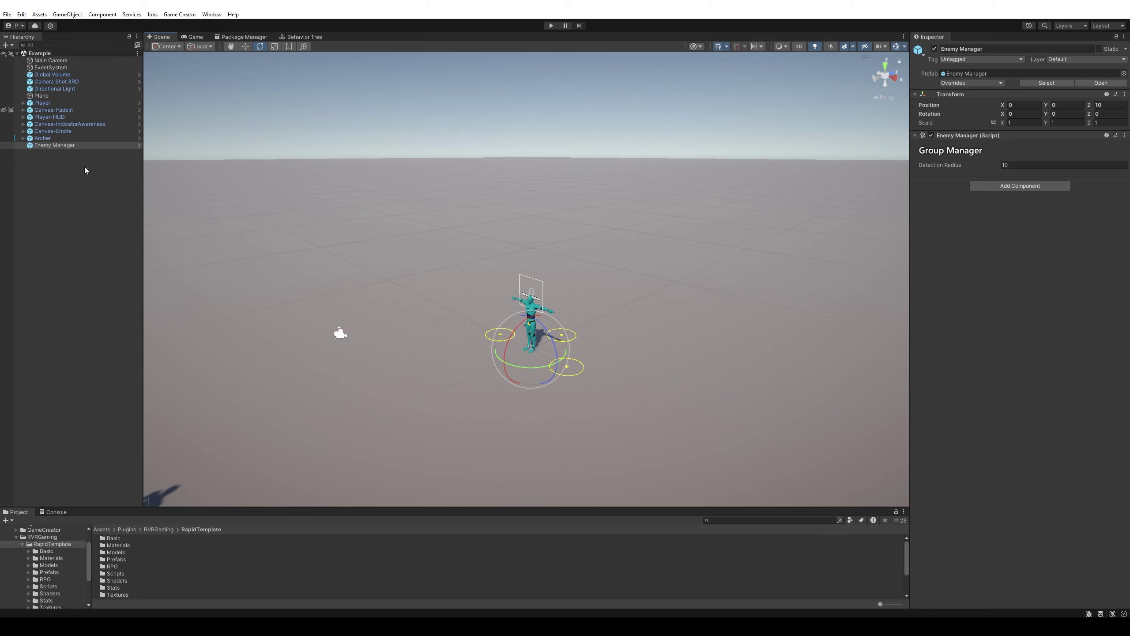
{"action": "left_click", "coordinate": [45, 139]}
{"action": "scroll", "coordinate": [969, 432], "scroll_direction": "down", "scroll_amount": 5}
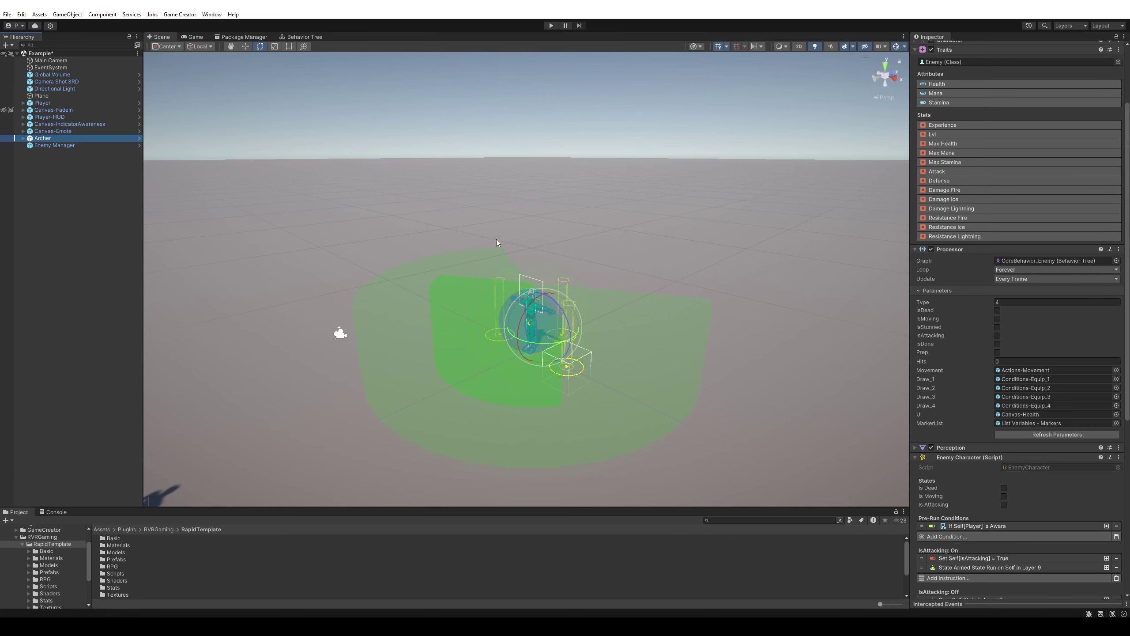
Delete the Archer and the Enemy Manager from the scene.
{"action": "left_click", "coordinate": [57, 158]}
{"action": "left_click", "coordinate": [52, 145]}
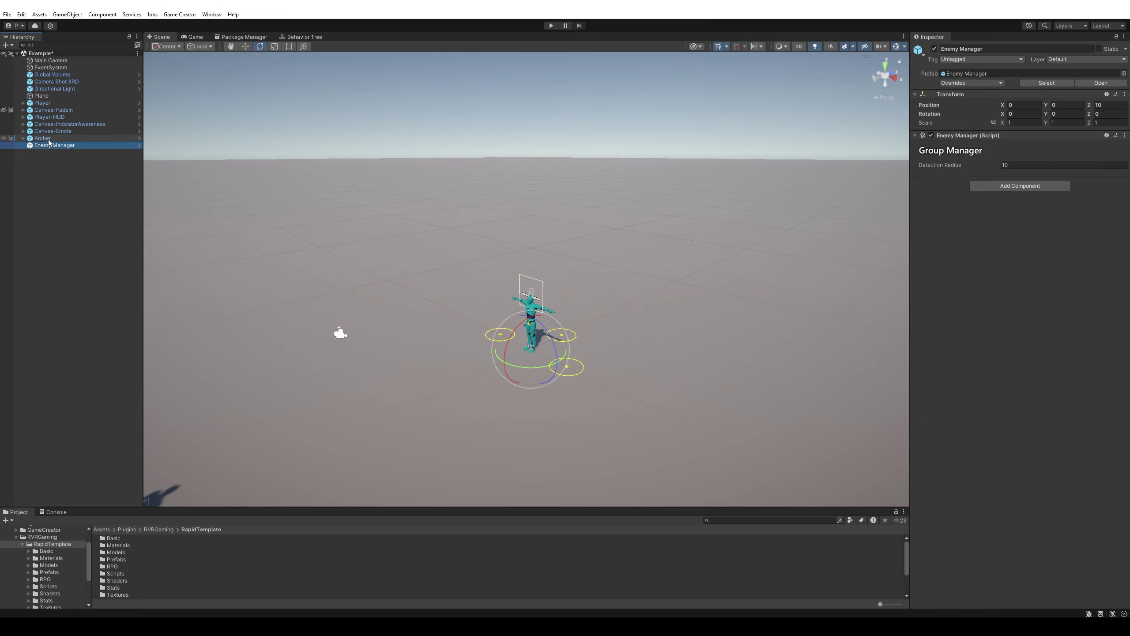
{"action": "left_click", "coordinate": [46, 139], "text": "ctrl"}
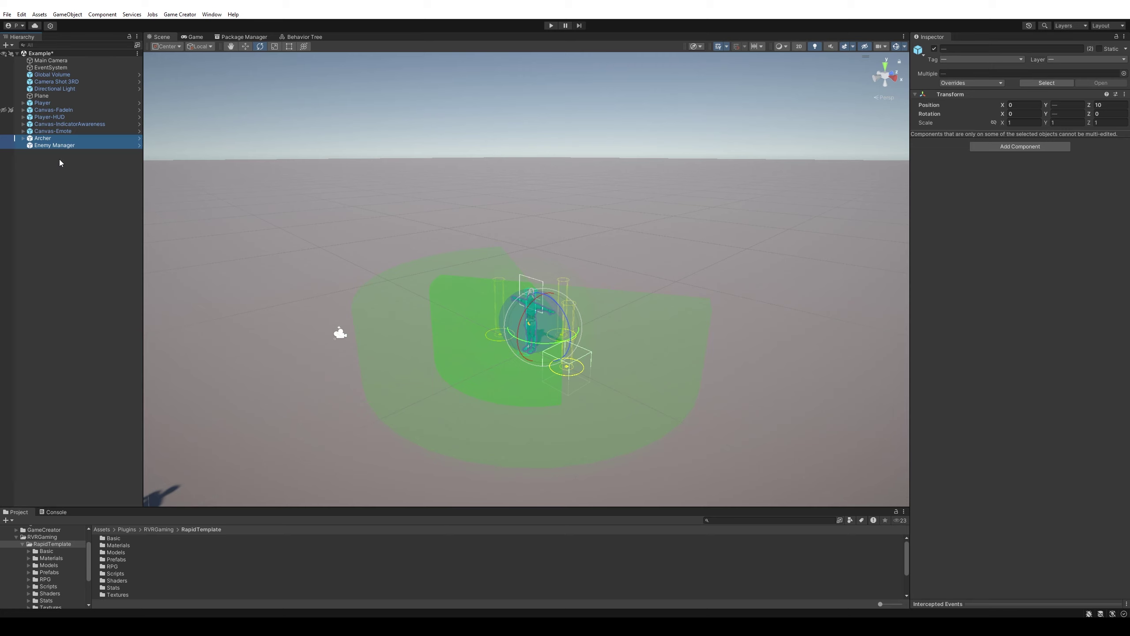
{"action": "key", "text": "Delete"}
Add a Rapid Template Basic Gather object and move it ahead of the player to about Z 5.73.
{"action": "right_click", "coordinate": [61, 163]}
{"action": "mouse_move", "coordinate": [146, 310]}
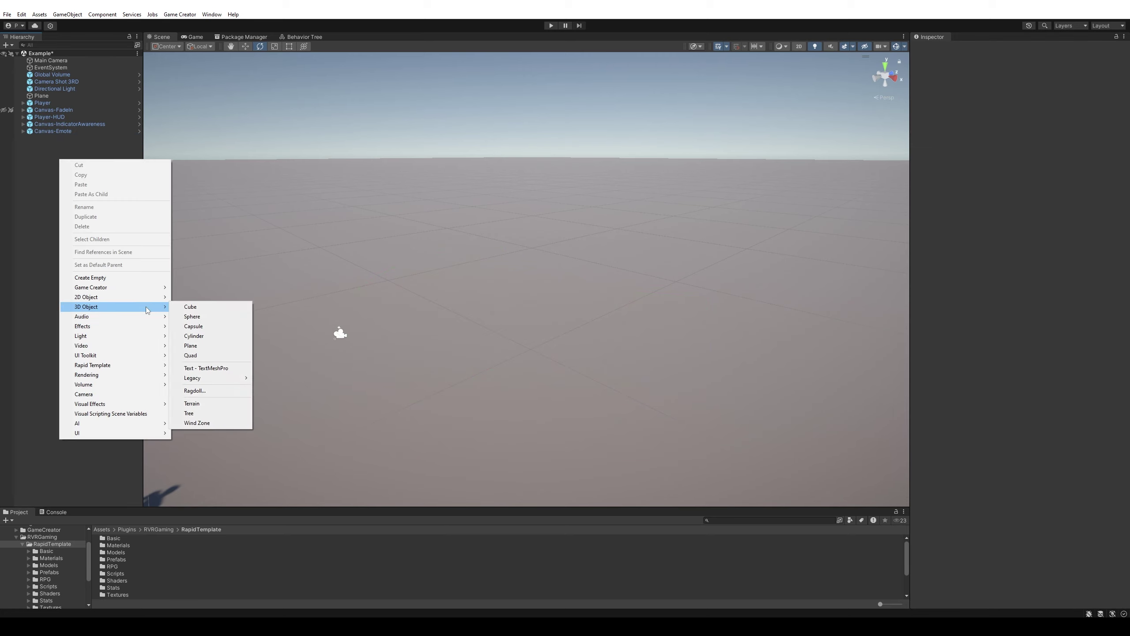
{"action": "mouse_move", "coordinate": [149, 366]}
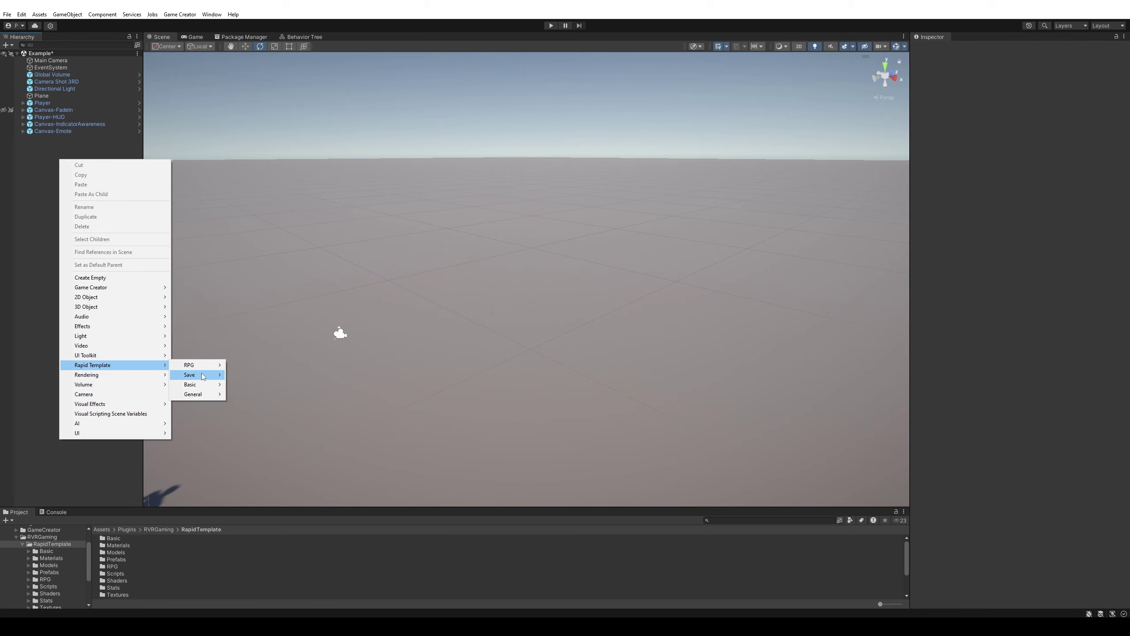
{"action": "mouse_move", "coordinate": [208, 385]}
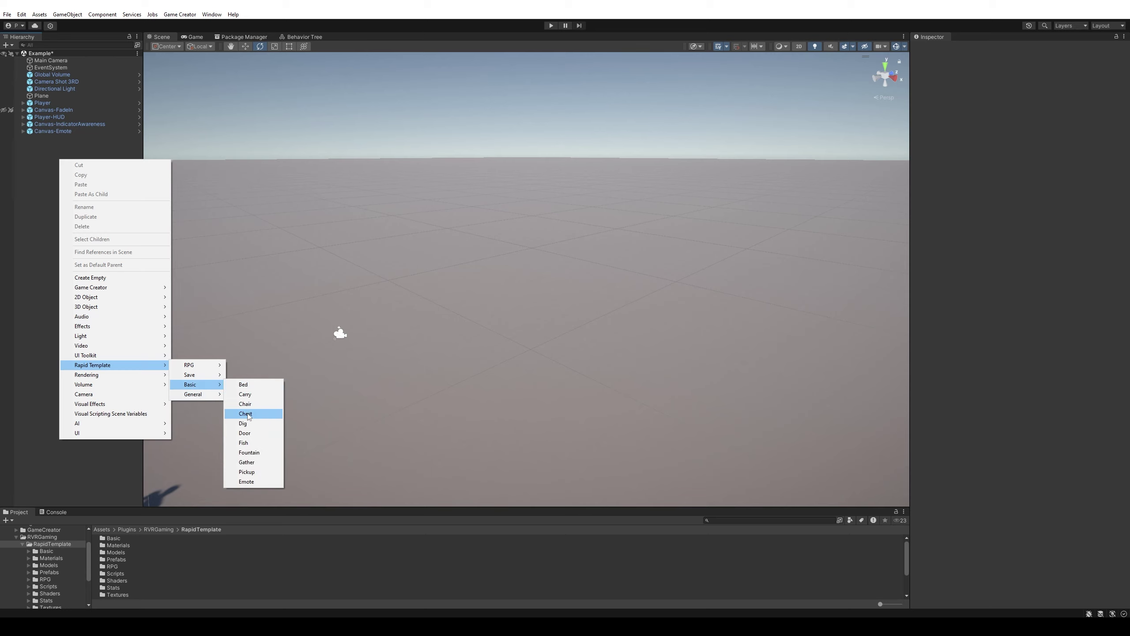
{"action": "left_click", "coordinate": [247, 463]}
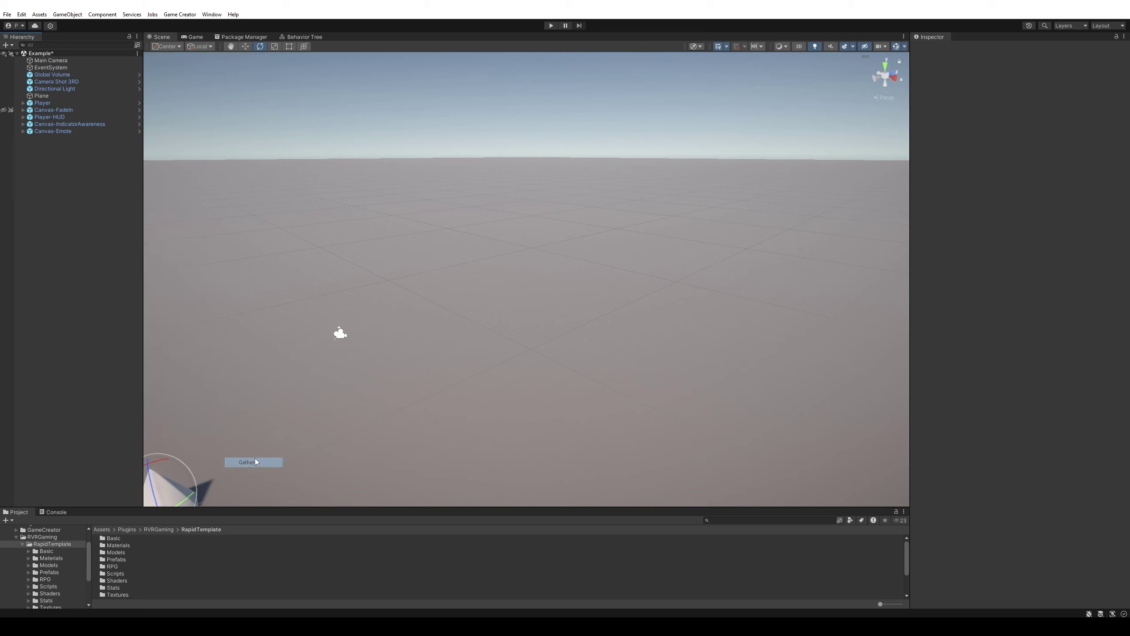
{"action": "scroll", "coordinate": [287, 419], "scroll_direction": "down", "scroll_amount": 3}
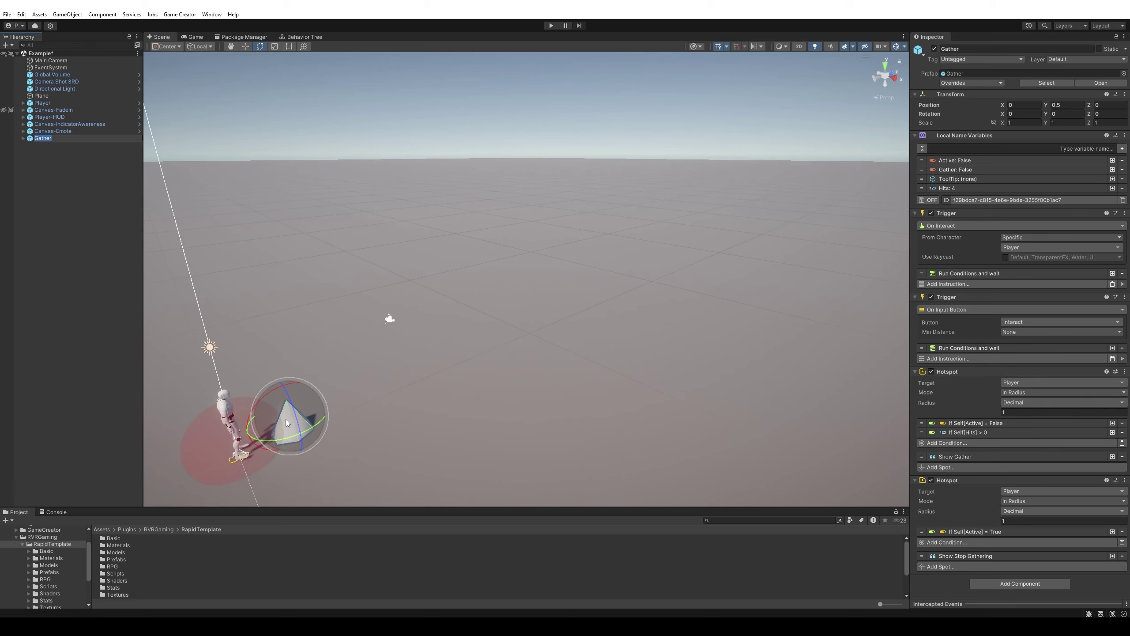
{"action": "left_click", "coordinate": [246, 49]}
{"action": "left_click_drag", "start_coordinate": [377, 387], "coordinate": [531, 321]}
Add a Rapid Template RPG Flower prop and move it beside the Gather object, to about X 3.76, Z 6.91.
{"action": "right_click", "coordinate": [35, 171]}
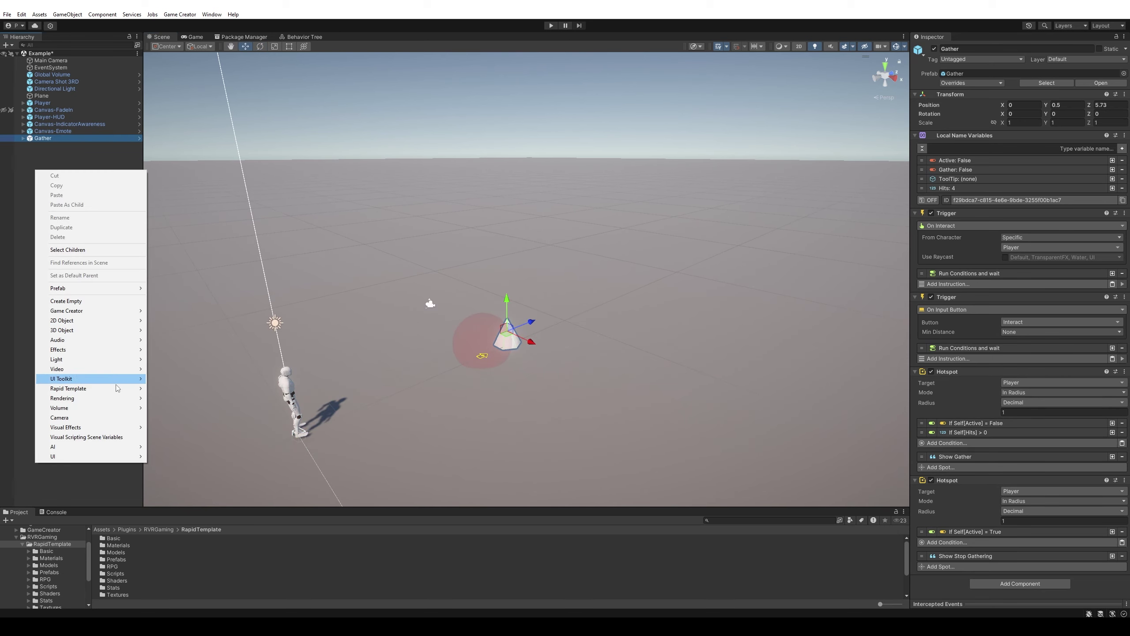
{"action": "mouse_move", "coordinate": [125, 389]}
{"action": "mouse_move", "coordinate": [189, 389]}
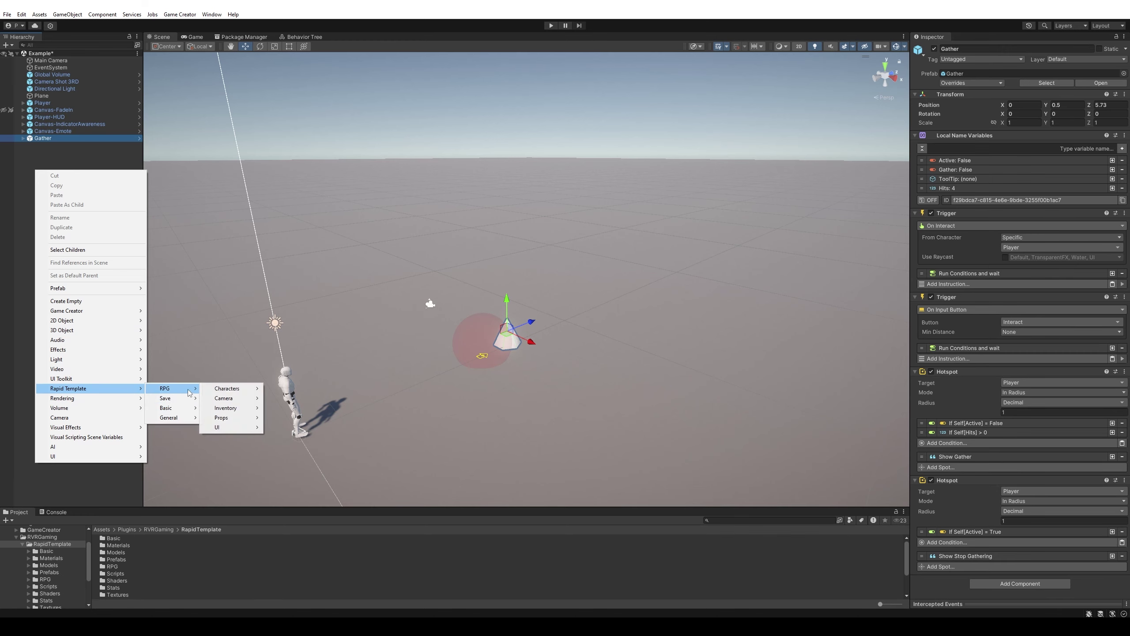
{"action": "mouse_move", "coordinate": [240, 417]}
{"action": "left_click", "coordinate": [287, 447]}
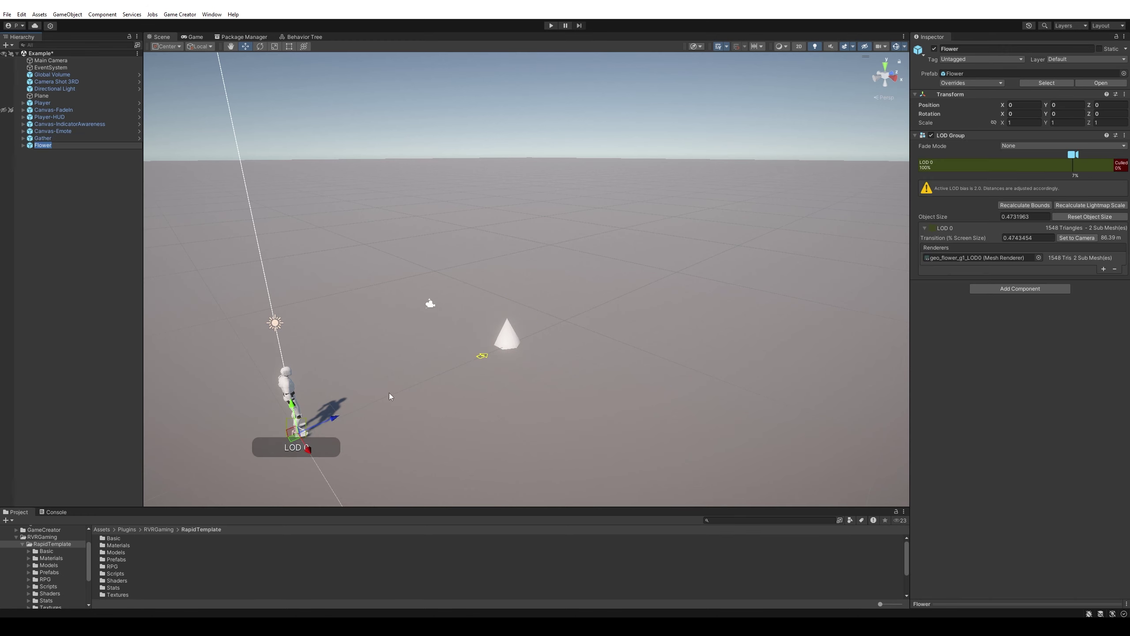
{"action": "left_click_drag", "start_coordinate": [333, 418], "coordinate": [613, 413]}
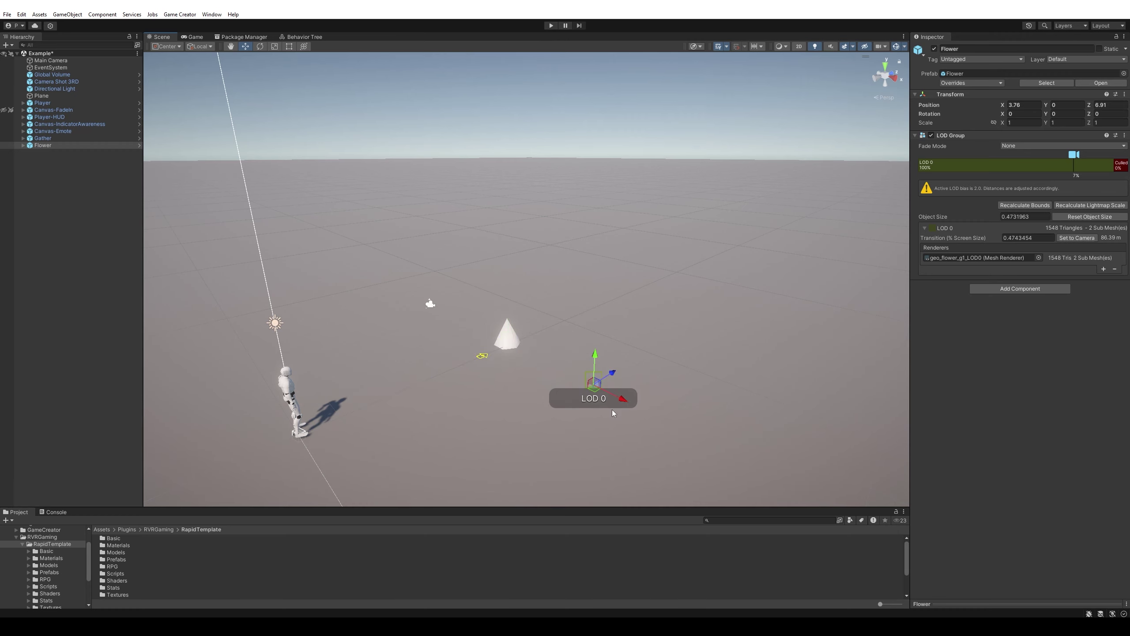
Add a Rapid Template RPG Breakable_Bowl prop to the scene.
{"action": "left_click", "coordinate": [65, 190]}
{"action": "right_click", "coordinate": [67, 172]}
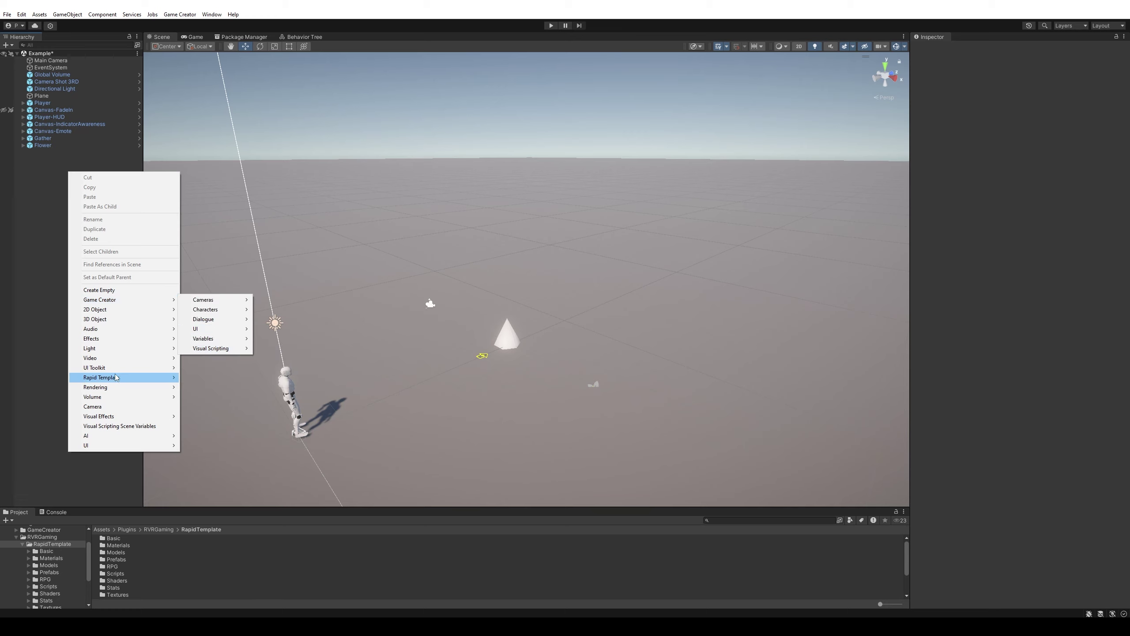
{"action": "mouse_move", "coordinate": [155, 380]}
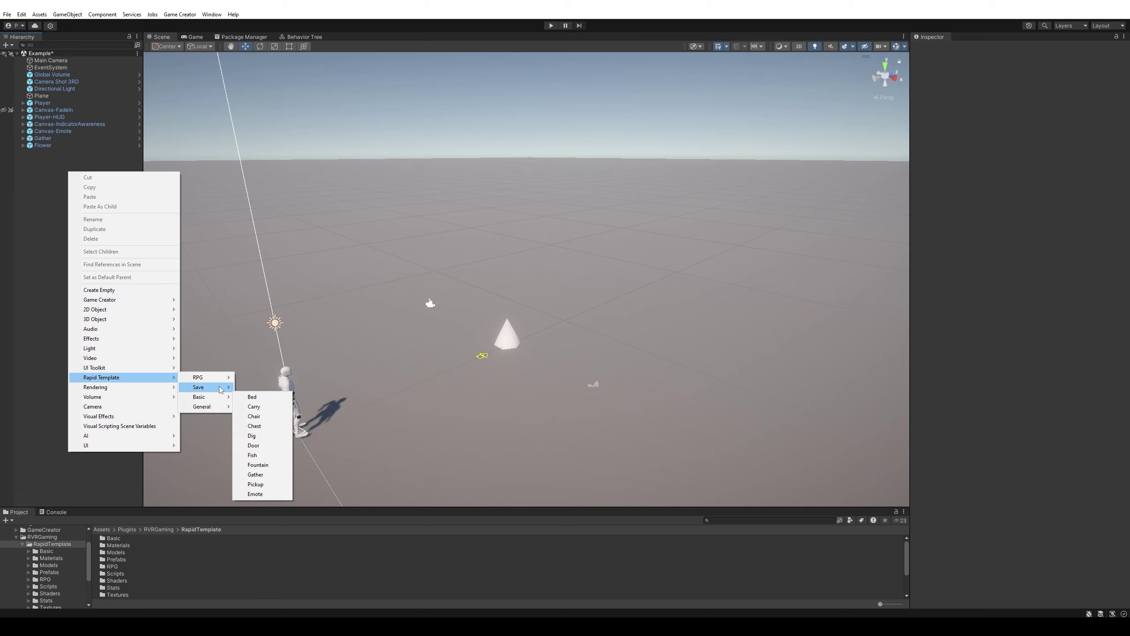
{"action": "mouse_move", "coordinate": [223, 388]}
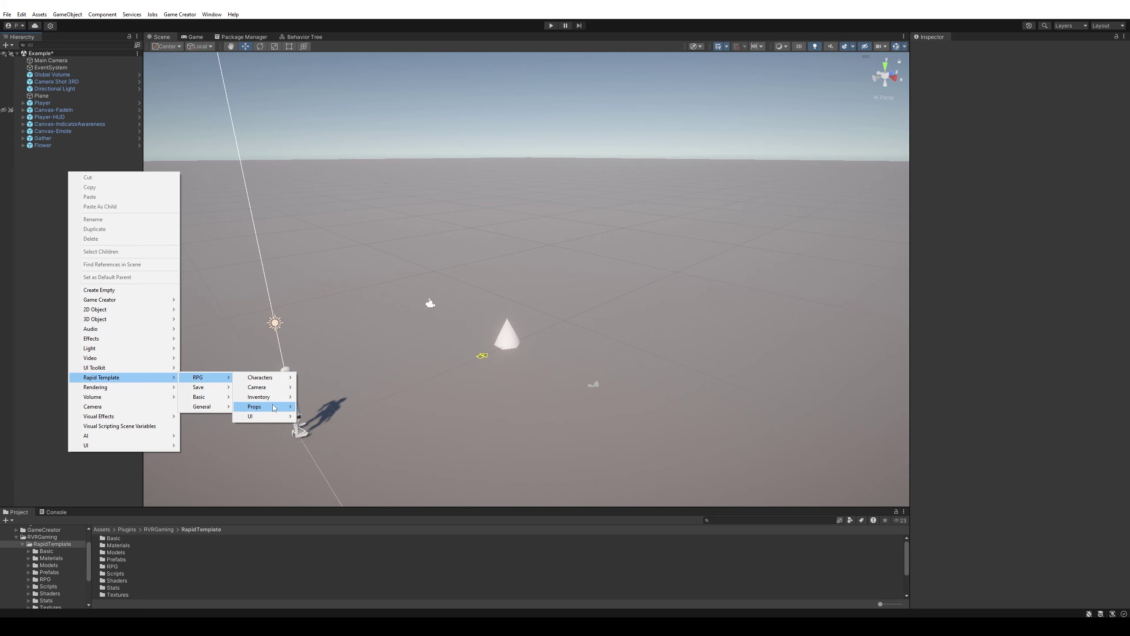
{"action": "mouse_move", "coordinate": [270, 407]}
{"action": "left_click", "coordinate": [326, 407]}
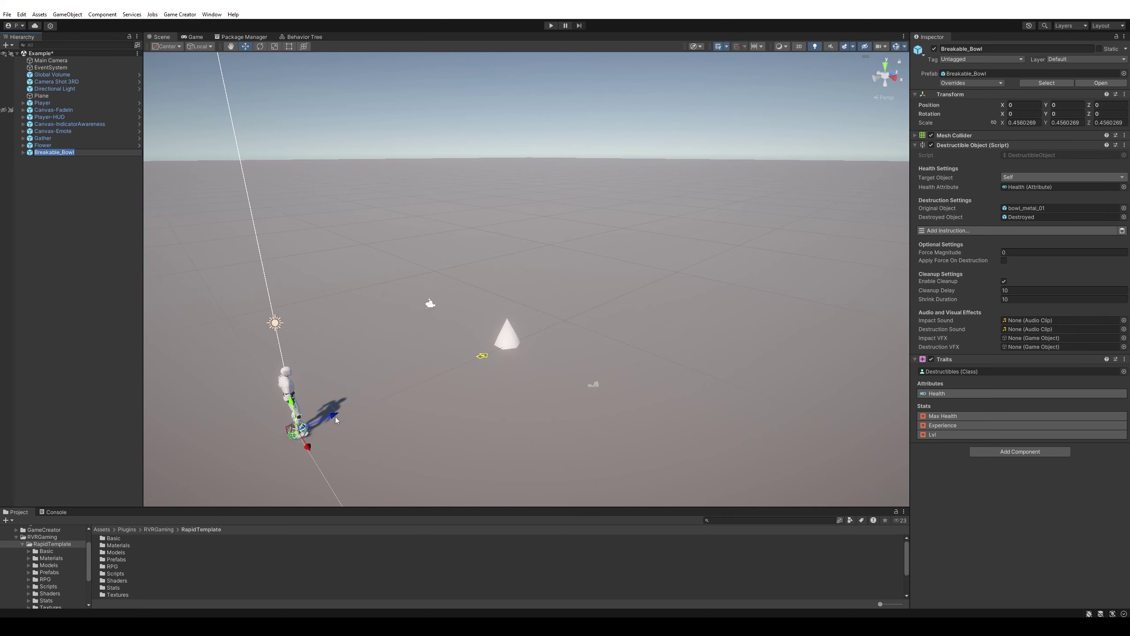
Move the Breakable_Bowl out beside the Flower, to about X -3.84, Z 7.09.
{"action": "left_click_drag", "start_coordinate": [336, 419], "coordinate": [453, 326]}
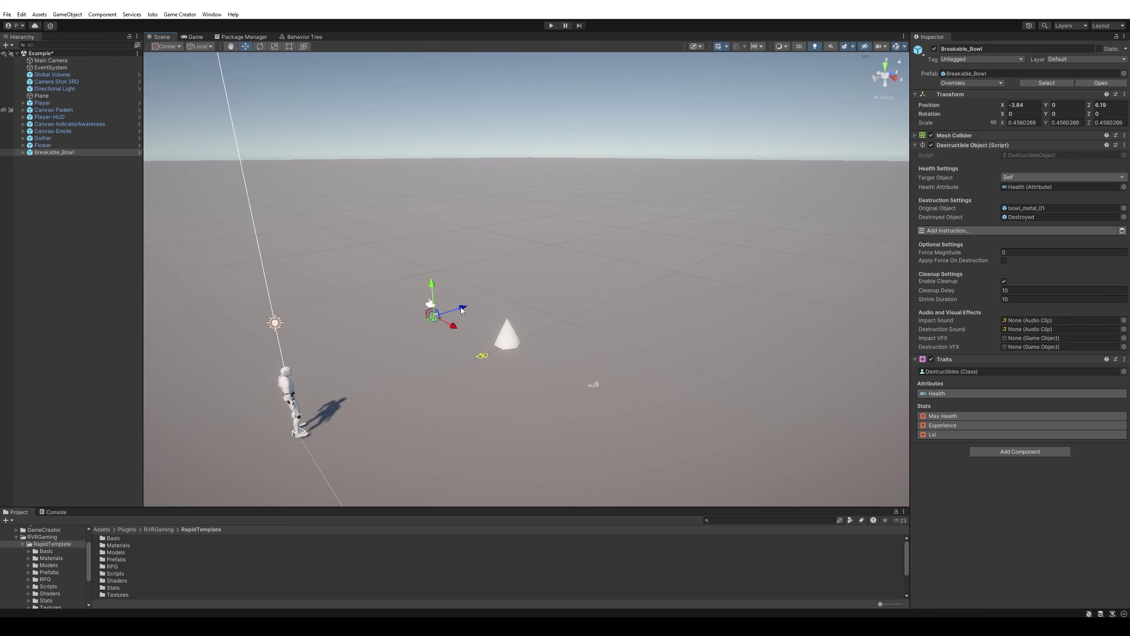
Add a Rapid Template Save Point and move it to one side of the player, to about X -5.67.
{"action": "right_click", "coordinate": [81, 217]}
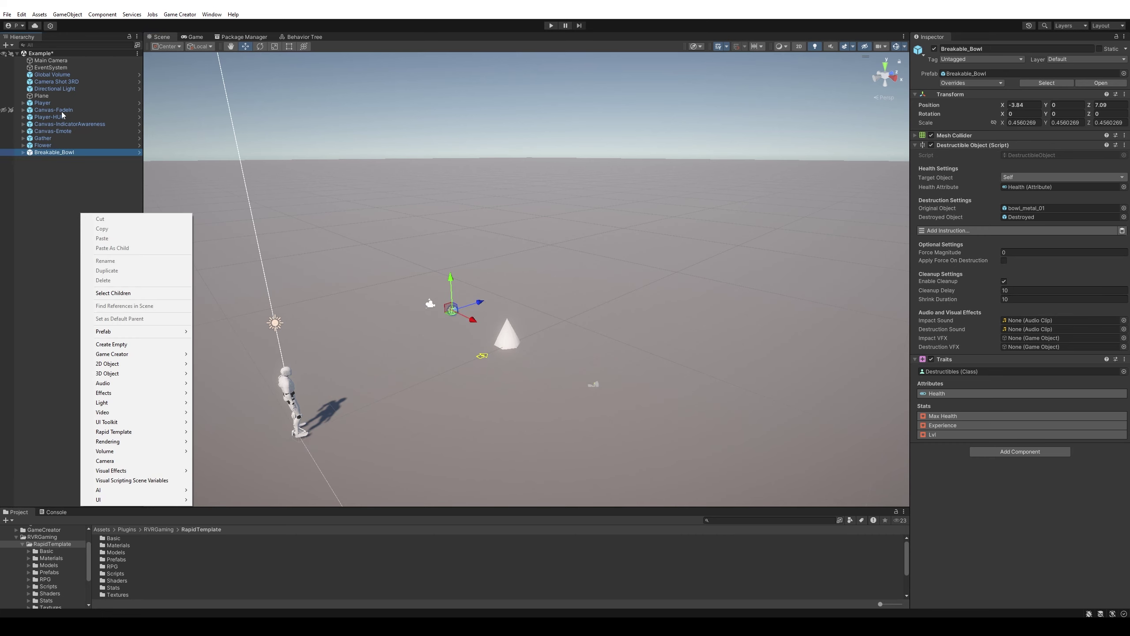
{"action": "mouse_move", "coordinate": [167, 432]}
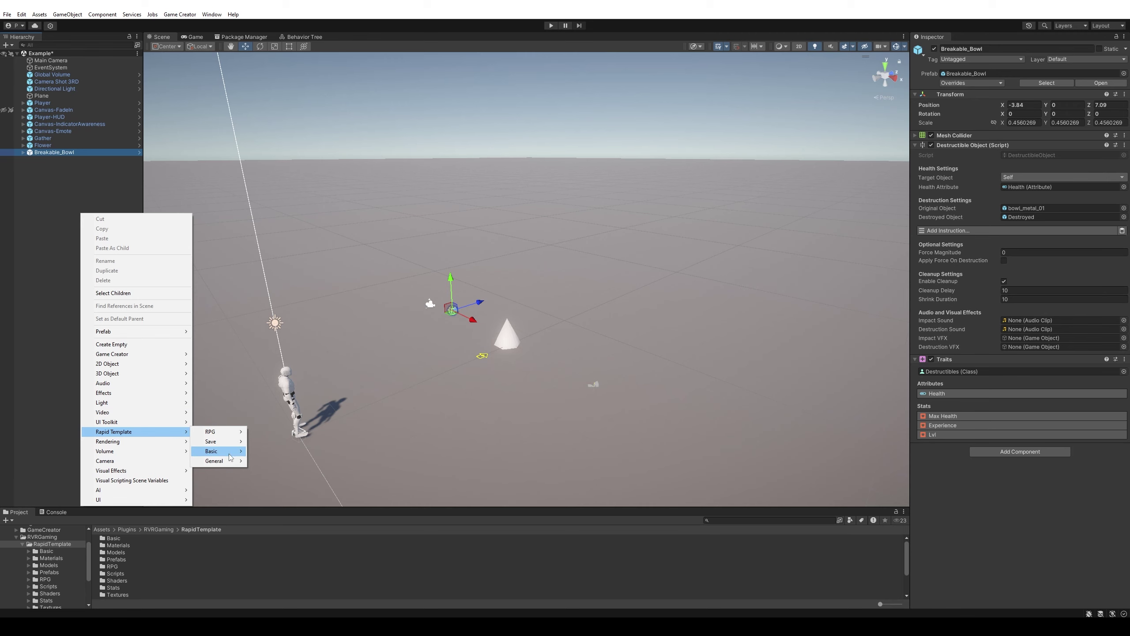
{"action": "mouse_move", "coordinate": [229, 441]}
{"action": "left_click", "coordinate": [263, 452]}
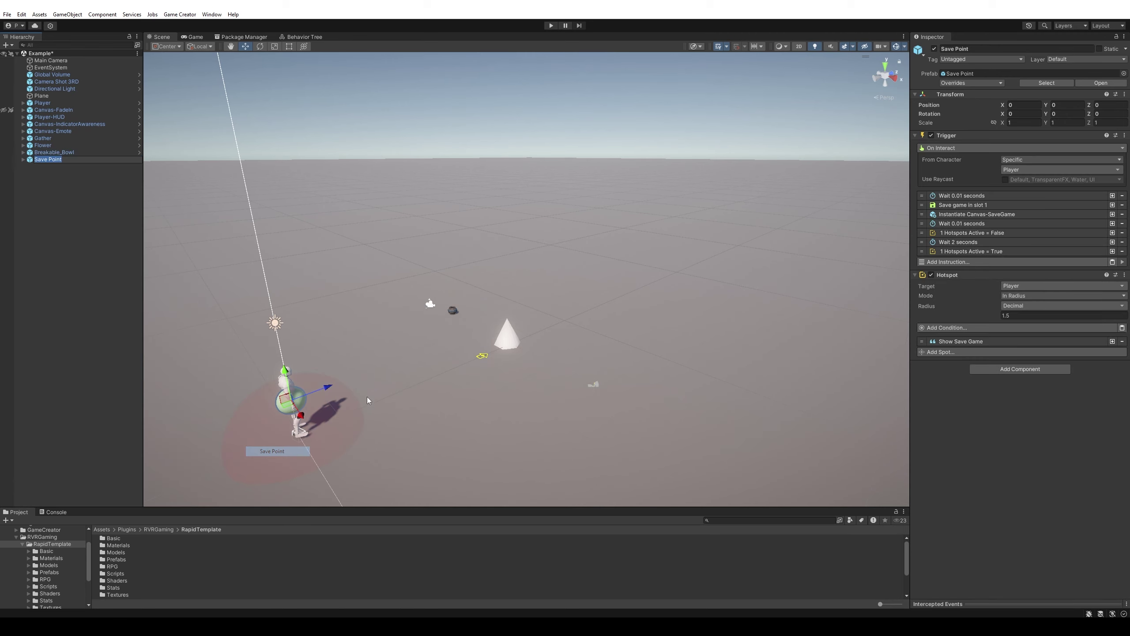
{"action": "scroll", "coordinate": [362, 389], "scroll_direction": "down", "scroll_amount": 2}
{"action": "left_click_drag", "start_coordinate": [343, 399], "coordinate": [289, 332]}
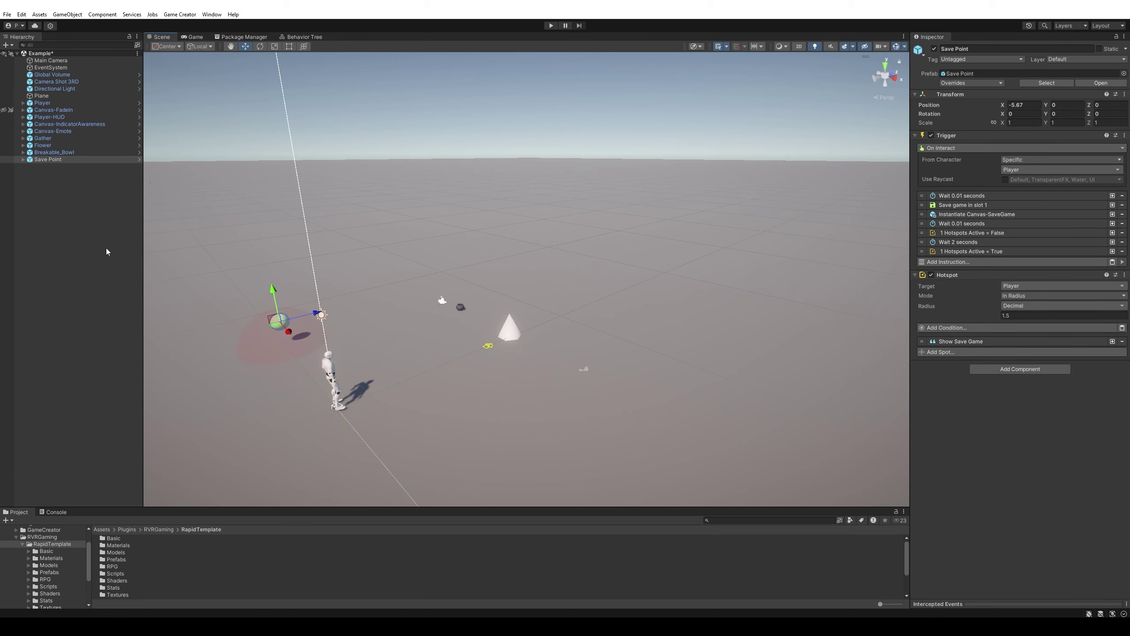
Add a Rapid Template Checkpoint and move it behind the player to about Z -4.67.
{"action": "right_click", "coordinate": [78, 218]}
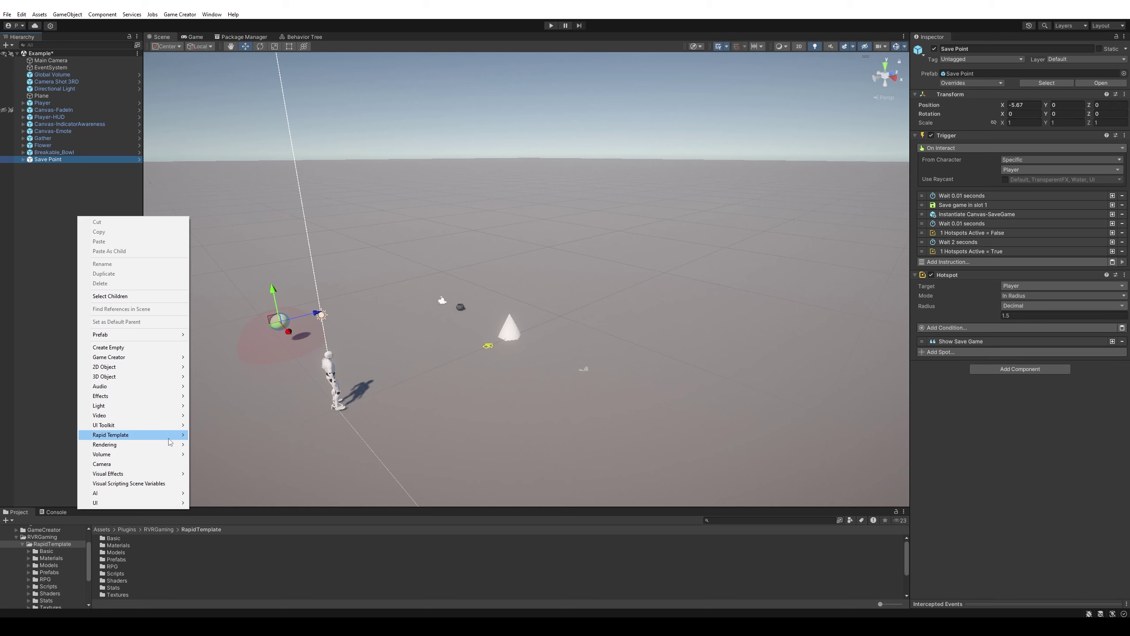
{"action": "mouse_move", "coordinate": [172, 435]}
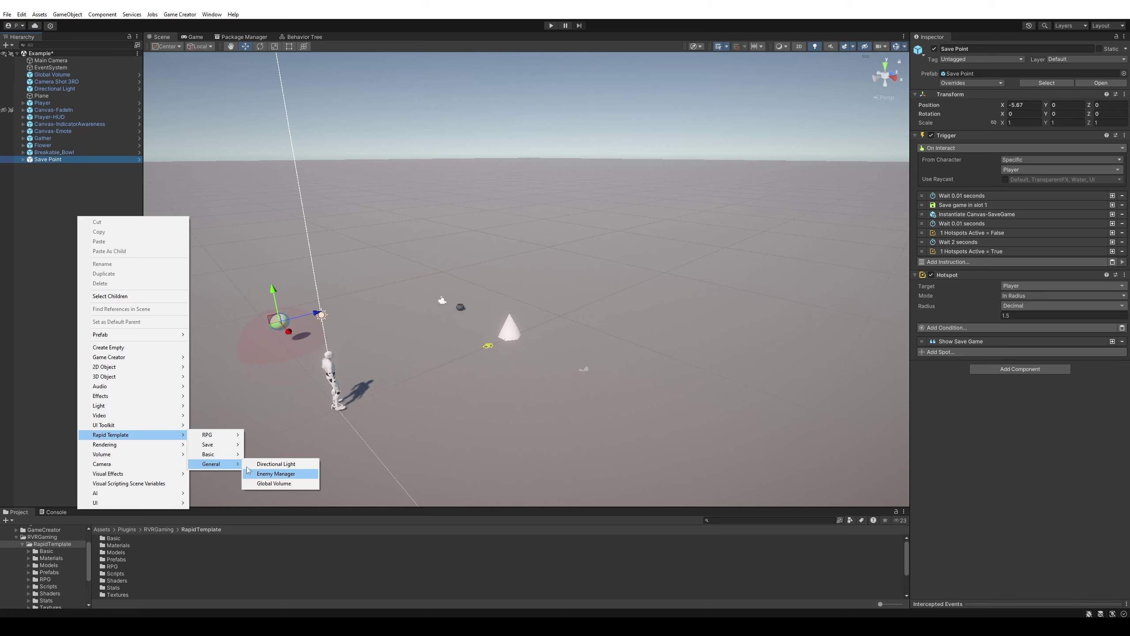
{"action": "mouse_move", "coordinate": [228, 449]}
{"action": "left_click", "coordinate": [270, 445]}
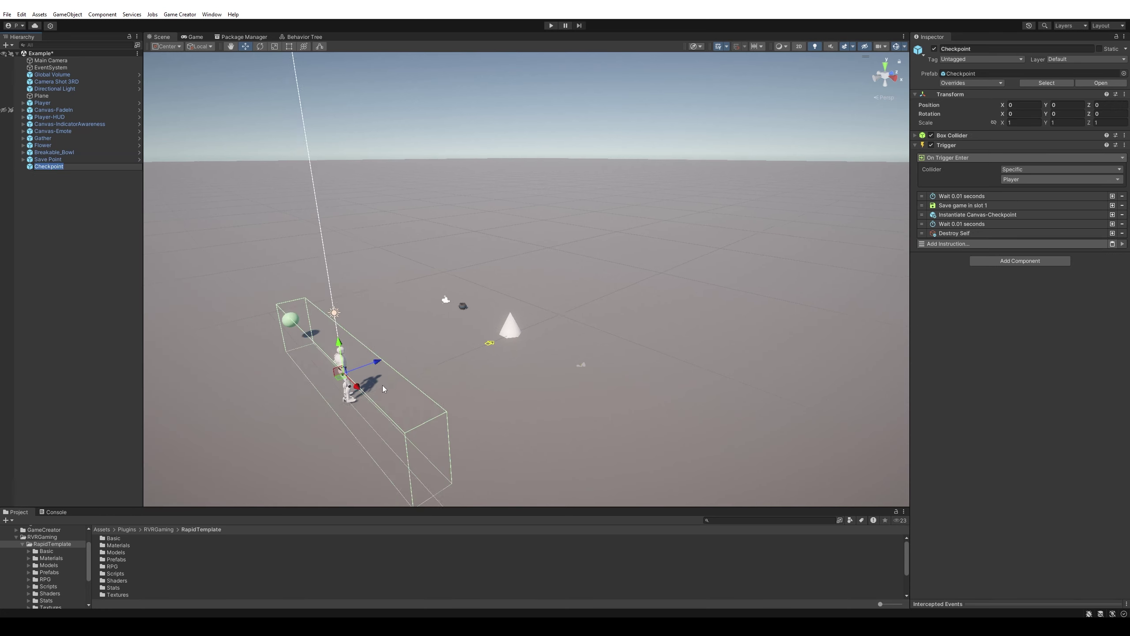
{"action": "left_click_drag", "start_coordinate": [399, 355], "coordinate": [234, 408]}
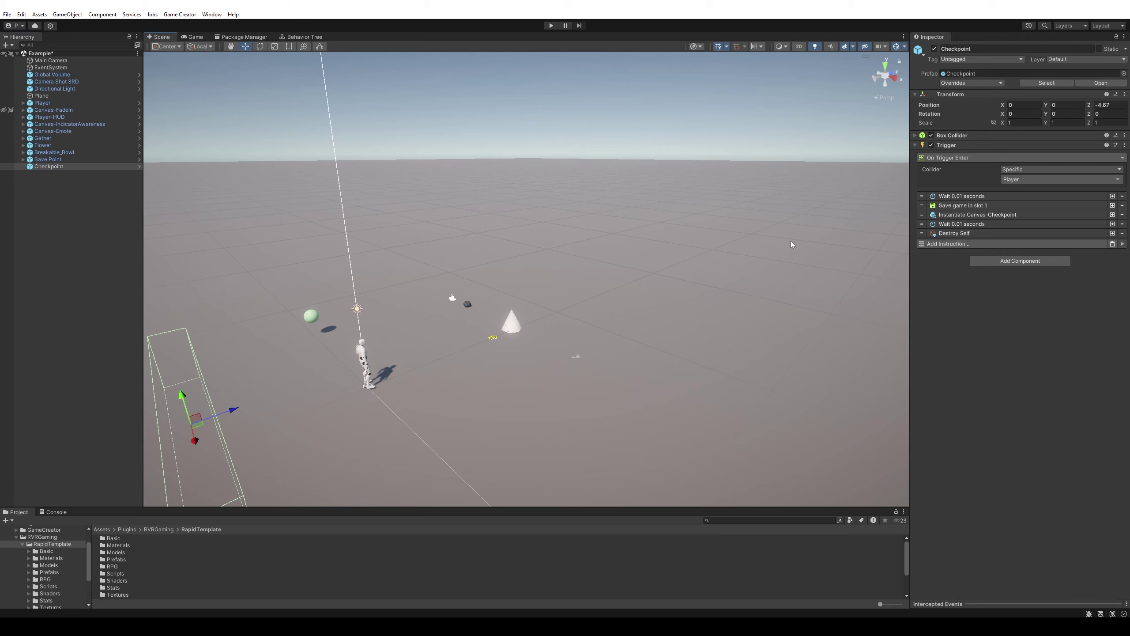
{"action": "left_click", "coordinate": [21, 204]}
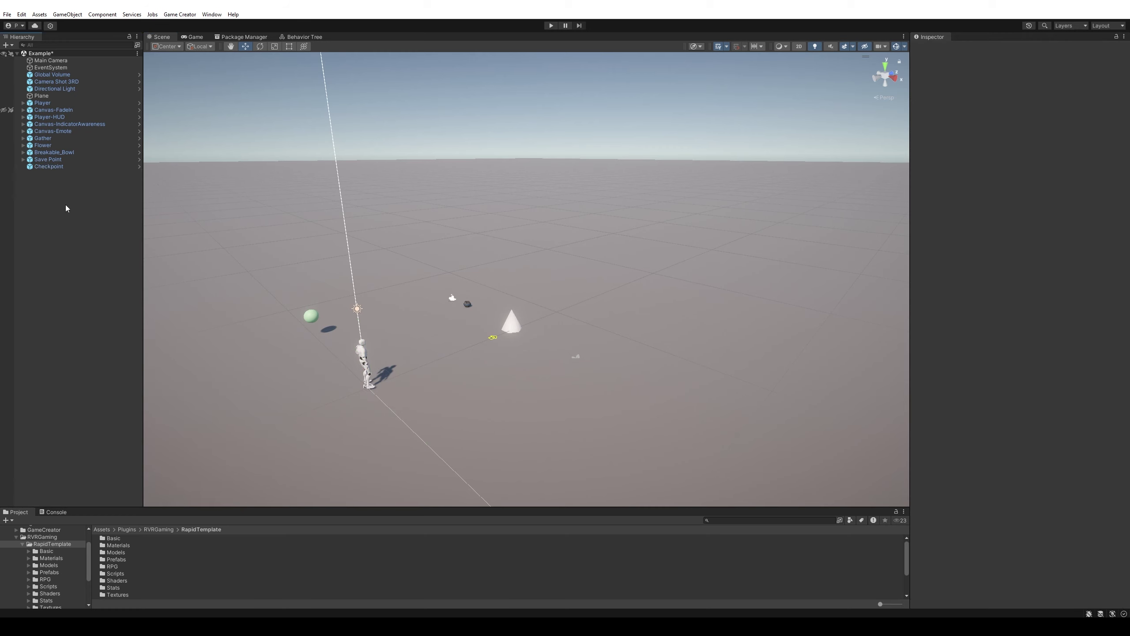
Add a Rapid Template RPG Vendor character and move it away from the player, to about X 7.96, Z 9.43.
{"action": "right_click", "coordinate": [71, 185]}
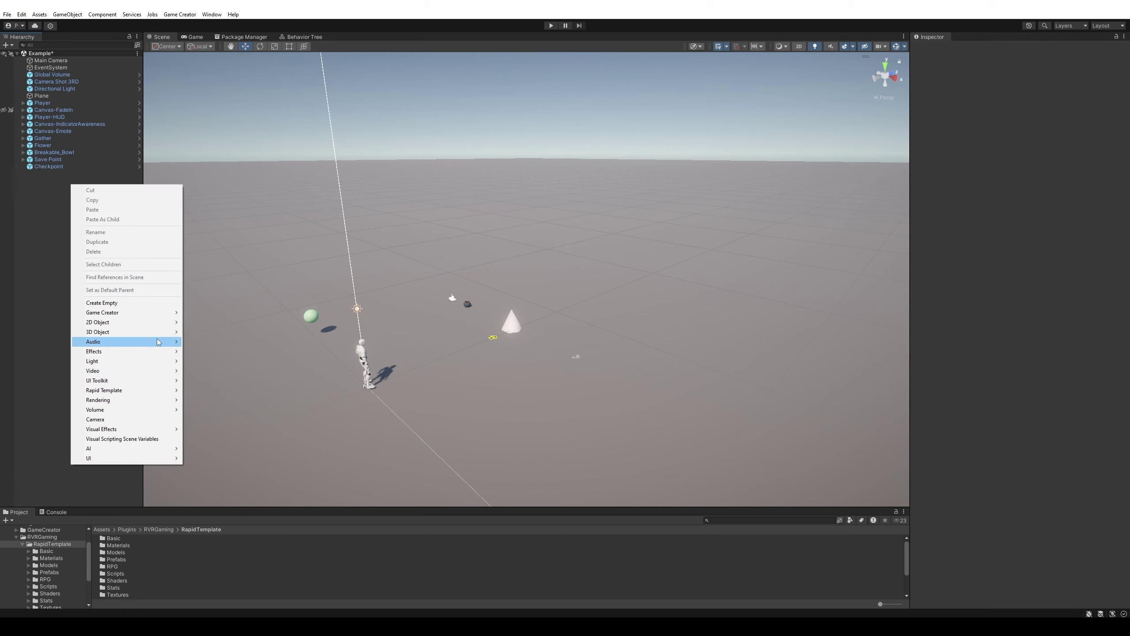
{"action": "mouse_move", "coordinate": [174, 393]}
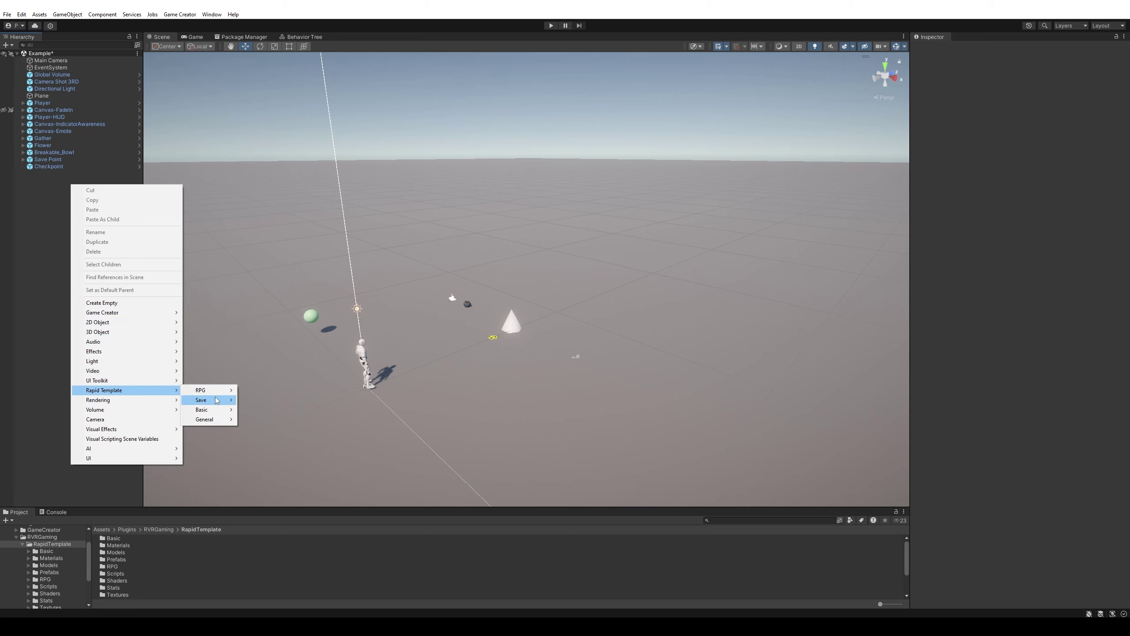
{"action": "mouse_move", "coordinate": [233, 393]}
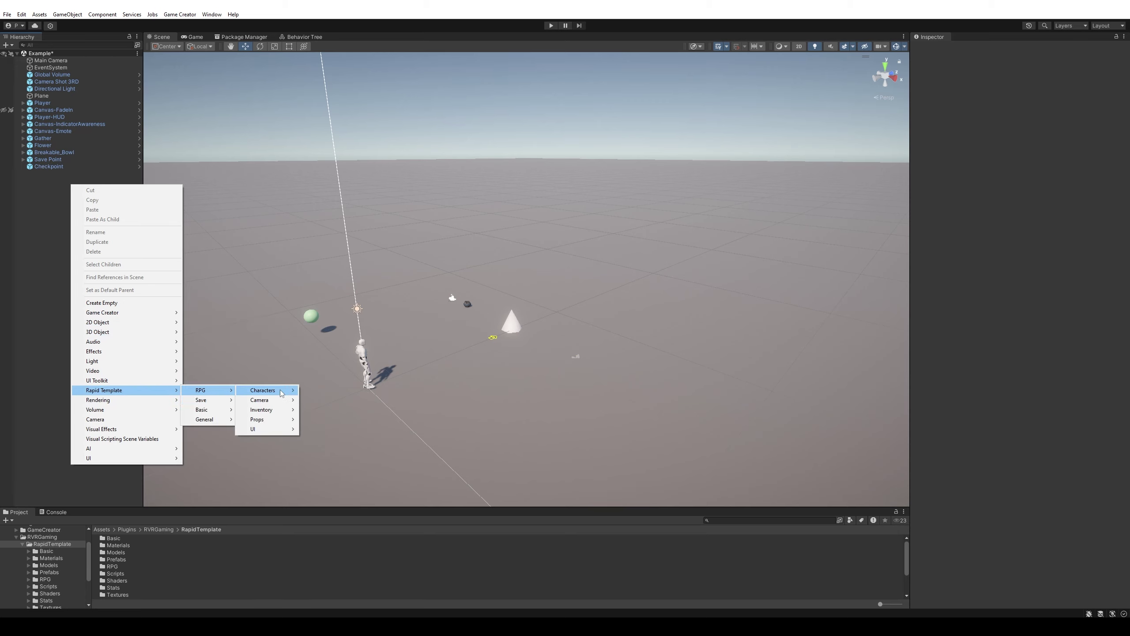
{"action": "mouse_move", "coordinate": [285, 392]}
{"action": "left_click", "coordinate": [324, 447]}
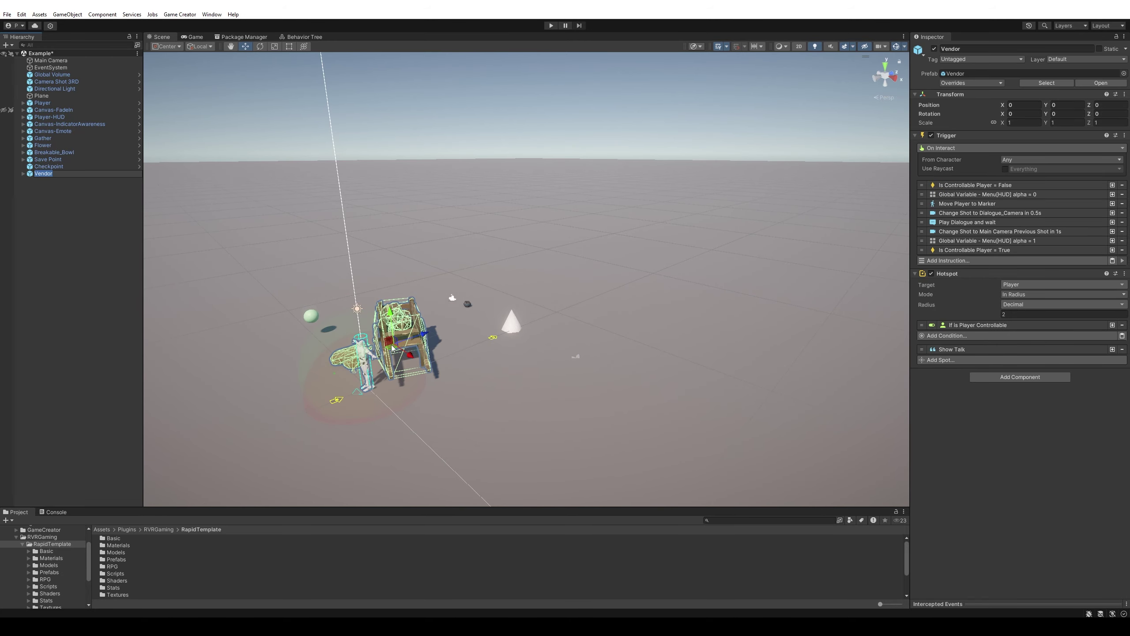
{"action": "left_click", "coordinate": [392, 349]}
{"action": "left_click_drag", "start_coordinate": [393, 351], "coordinate": [711, 341]}
Add a Rapid Template RPG Brute character, placing it at Z 20 with a Y rotation of 180.
{"action": "right_click", "coordinate": [51, 218]}
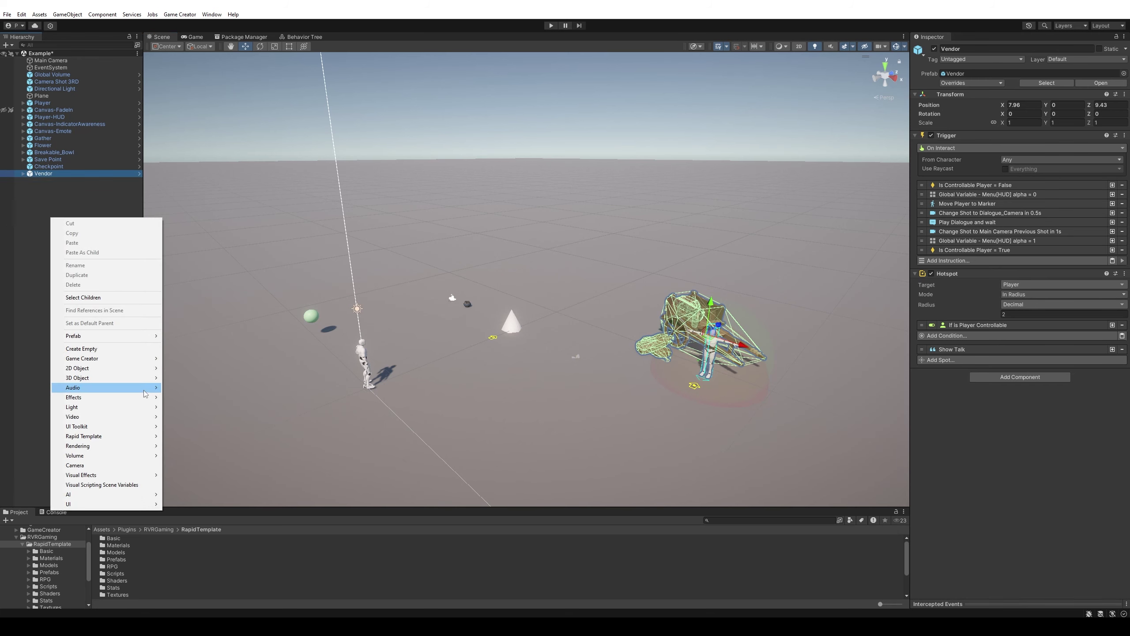
{"action": "mouse_move", "coordinate": [149, 436]}
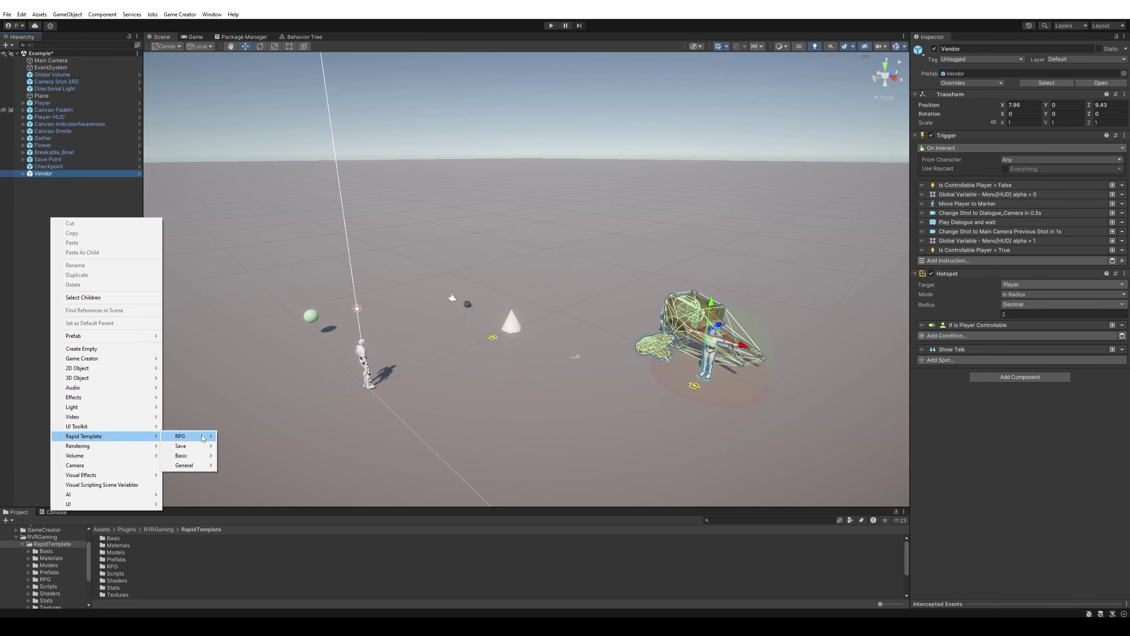
{"action": "mouse_move", "coordinate": [206, 438]}
{"action": "mouse_move", "coordinate": [253, 438]}
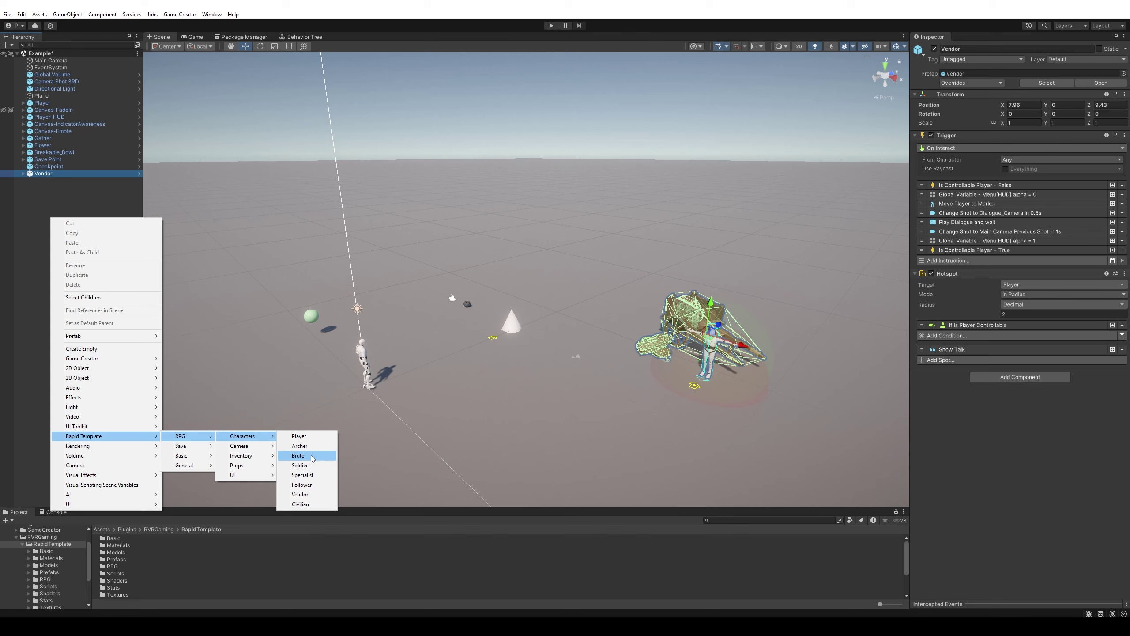
{"action": "left_click", "coordinate": [298, 456]}
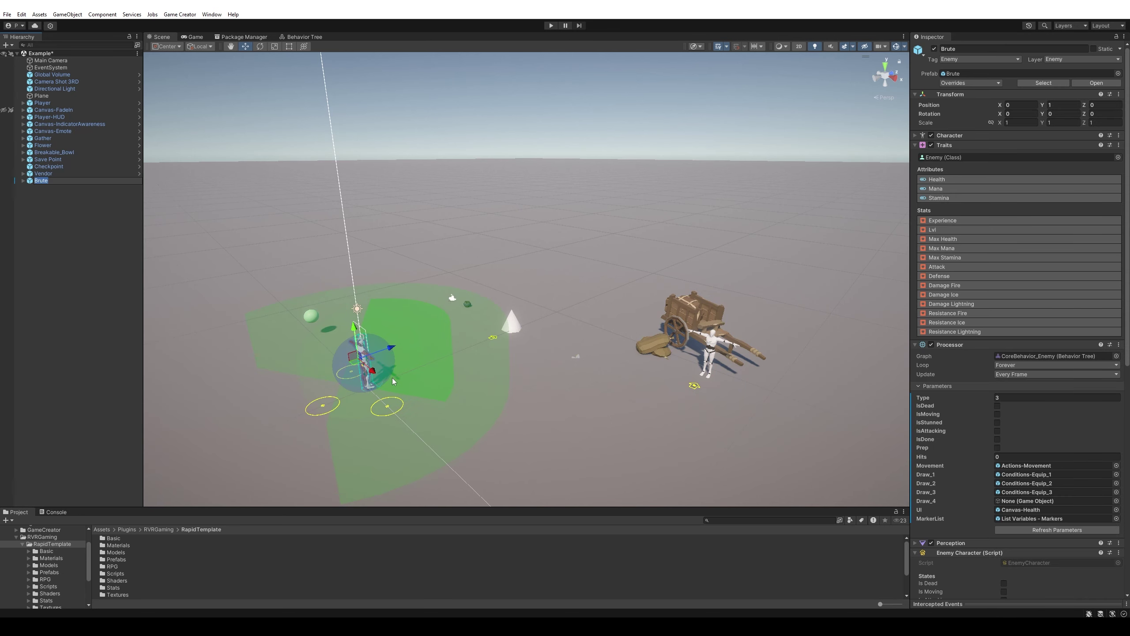
{"action": "left_click_drag", "start_coordinate": [392, 349], "coordinate": [689, 247]}
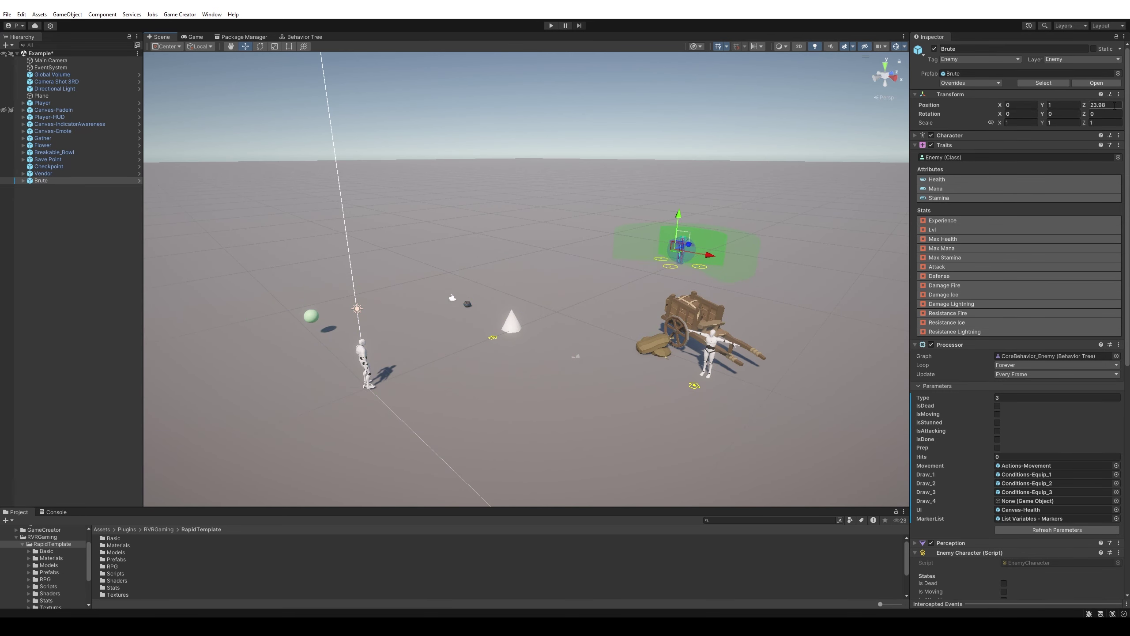
{"action": "type", "text": "20"}
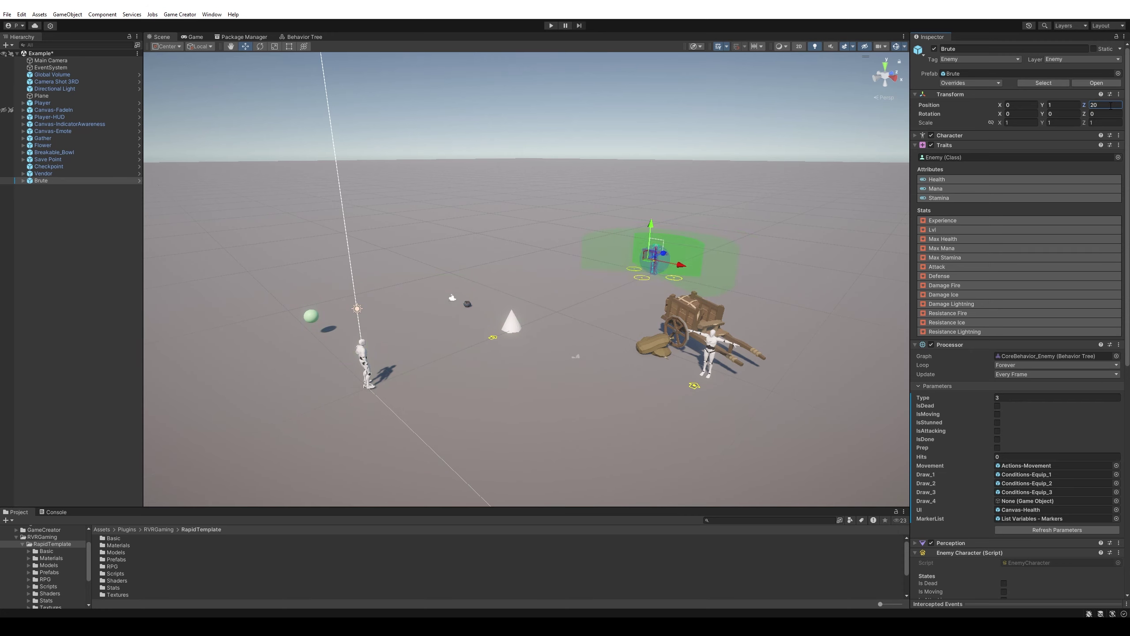
{"action": "type", "text": "180"}
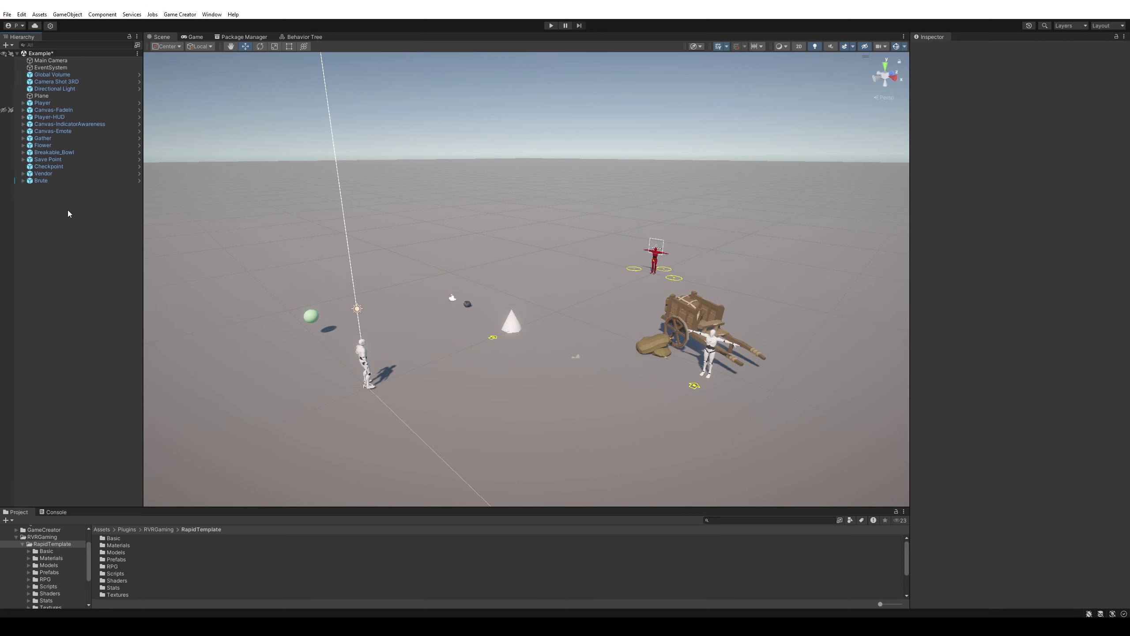
Review the Brute's components from Traits and Processor down to its triggers, collapsing the Enemy Character script.
{"action": "left_click", "coordinate": [73, 179]}
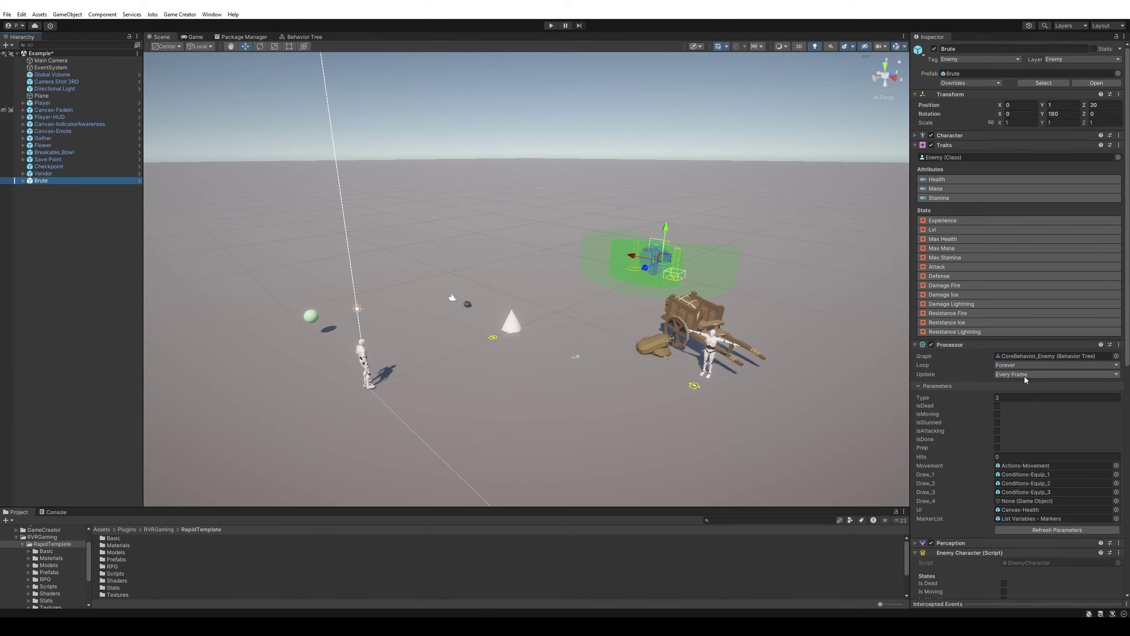
{"action": "scroll", "coordinate": [992, 428], "scroll_direction": "down", "scroll_amount": 15}
{"action": "scroll", "coordinate": [1002, 423], "scroll_direction": "up", "scroll_amount": 15}
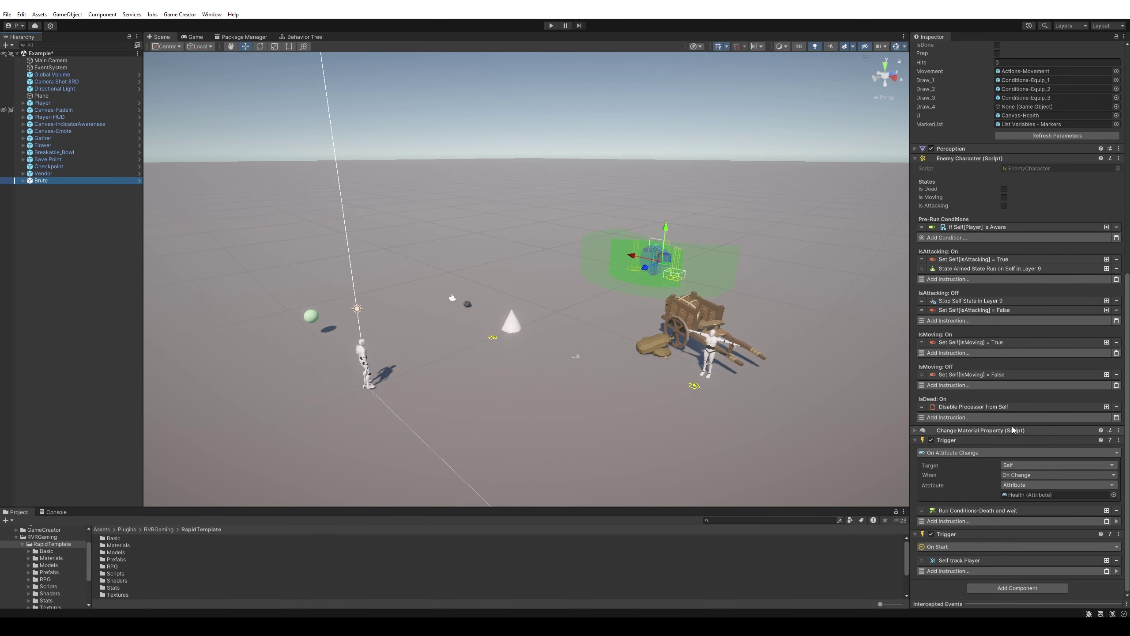
{"action": "scroll", "coordinate": [986, 391], "scroll_direction": "down", "scroll_amount": 5}
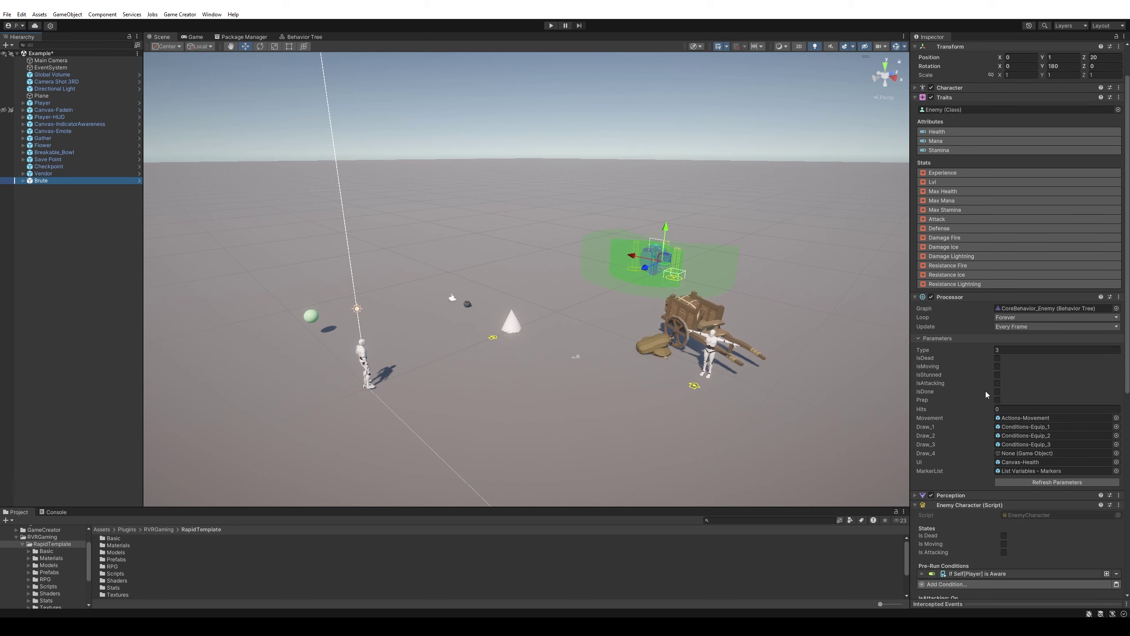
{"action": "left_click", "coordinate": [970, 363]}
{"action": "left_click", "coordinate": [970, 362]}
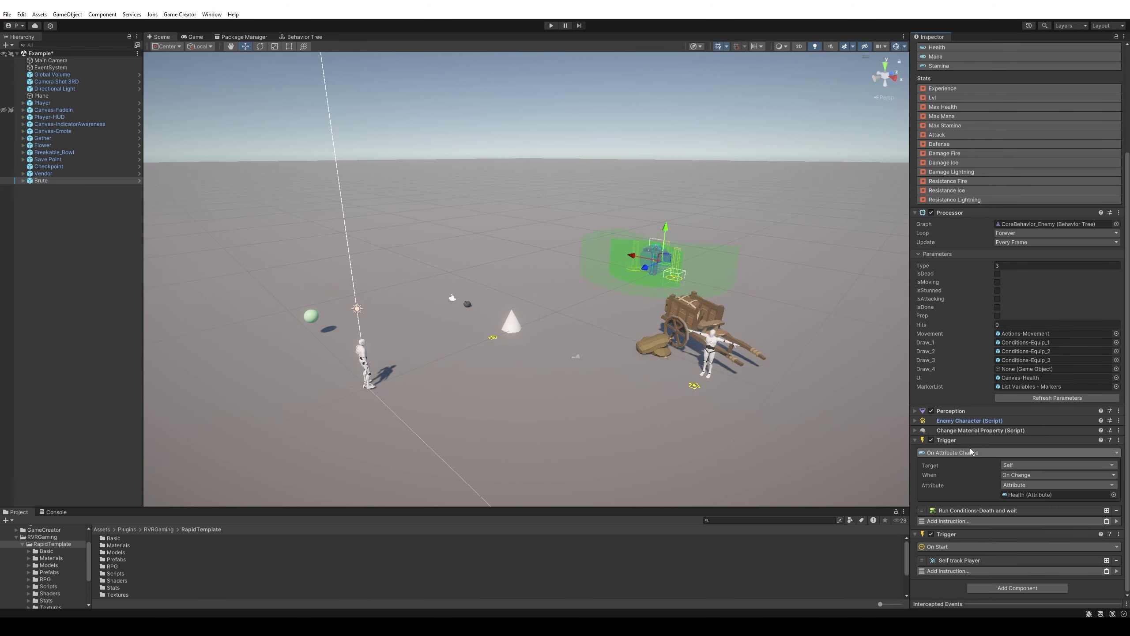
{"action": "scroll", "coordinate": [963, 442], "scroll_direction": "up", "scroll_amount": 4}
Expand the Brute's Change Material Property script and examine its glow power and glow color settings alongside a close view of the character.
{"action": "left_click", "coordinate": [975, 513]}
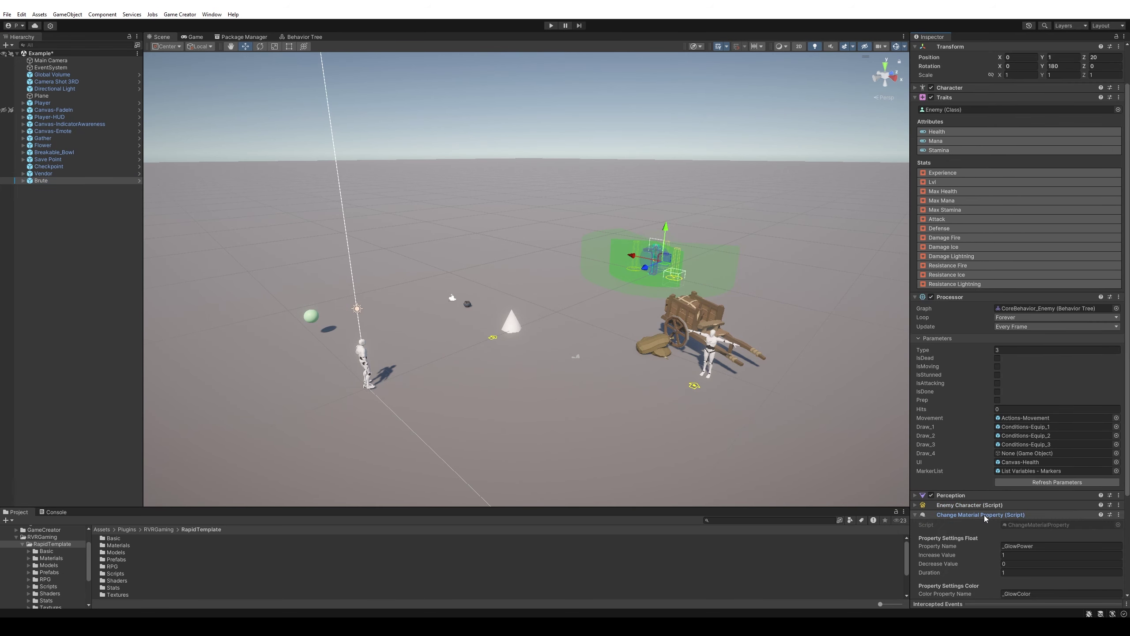
{"action": "scroll", "coordinate": [1001, 485], "scroll_direction": "down", "scroll_amount": 3}
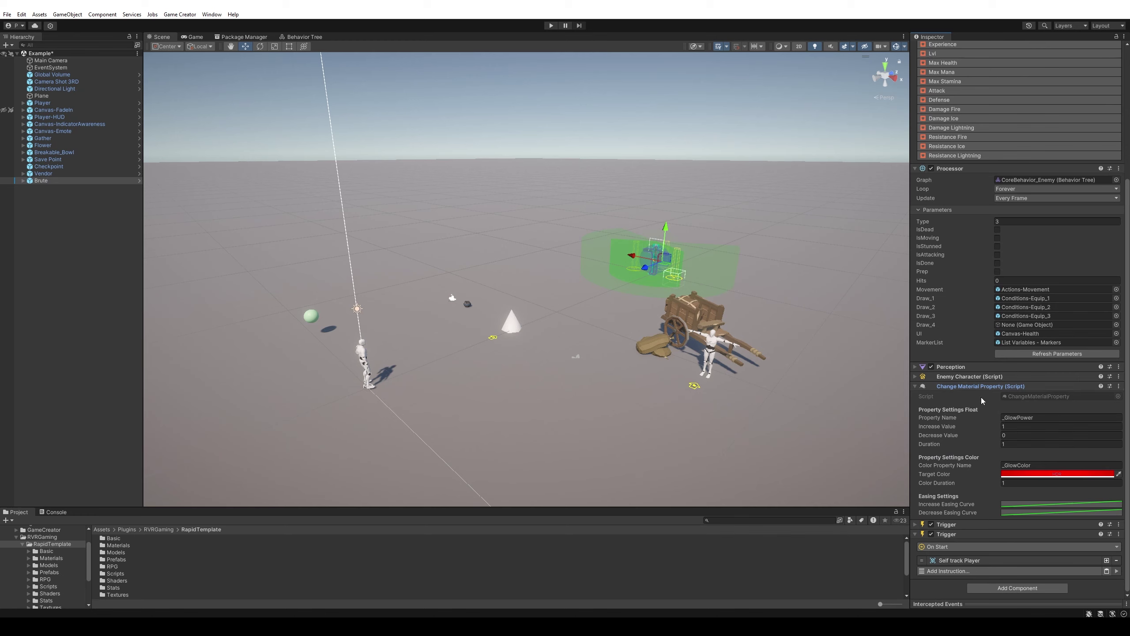
{"action": "key", "text": "f"}
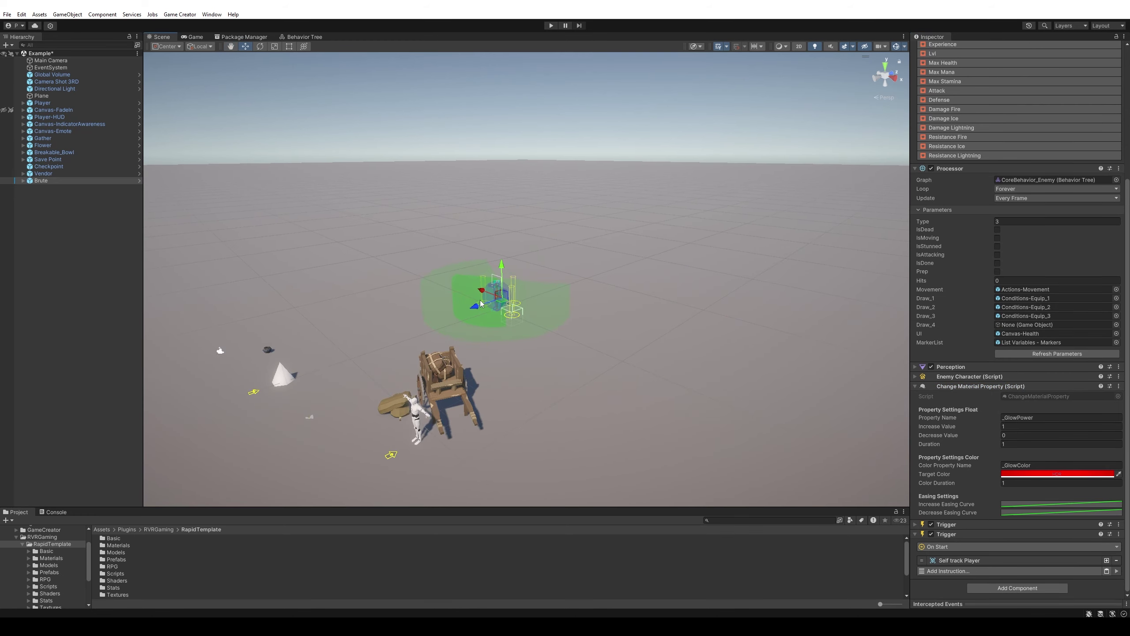
{"action": "scroll", "coordinate": [489, 315], "scroll_direction": "up", "scroll_amount": 2}
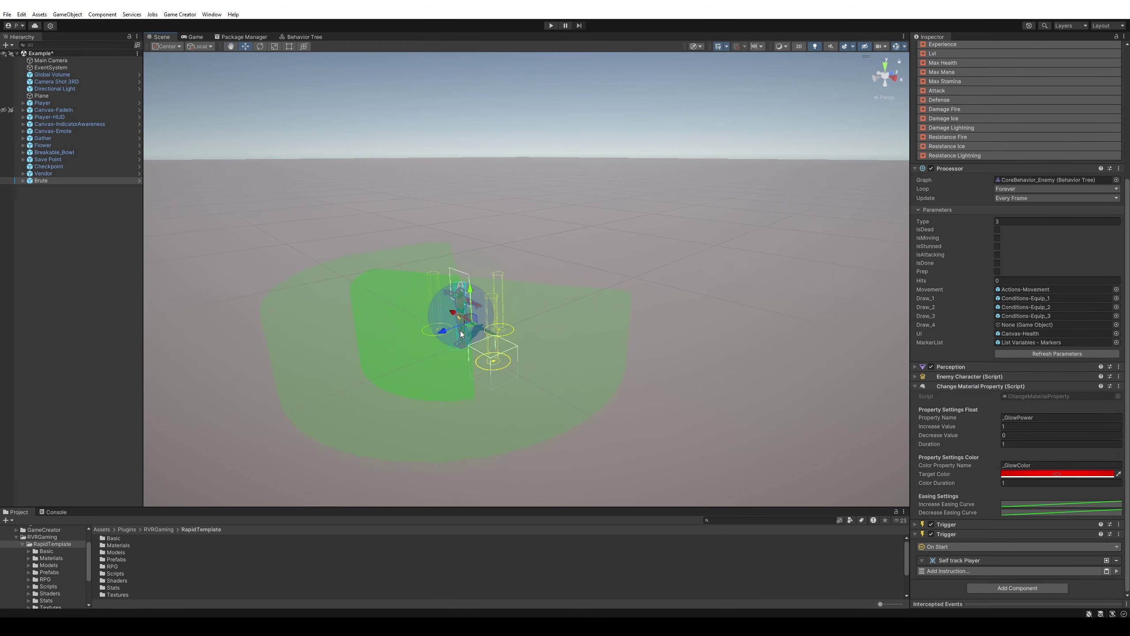
{"action": "middle_click_drag", "start_coordinate": [564, 340], "coordinate": [601, 345]}
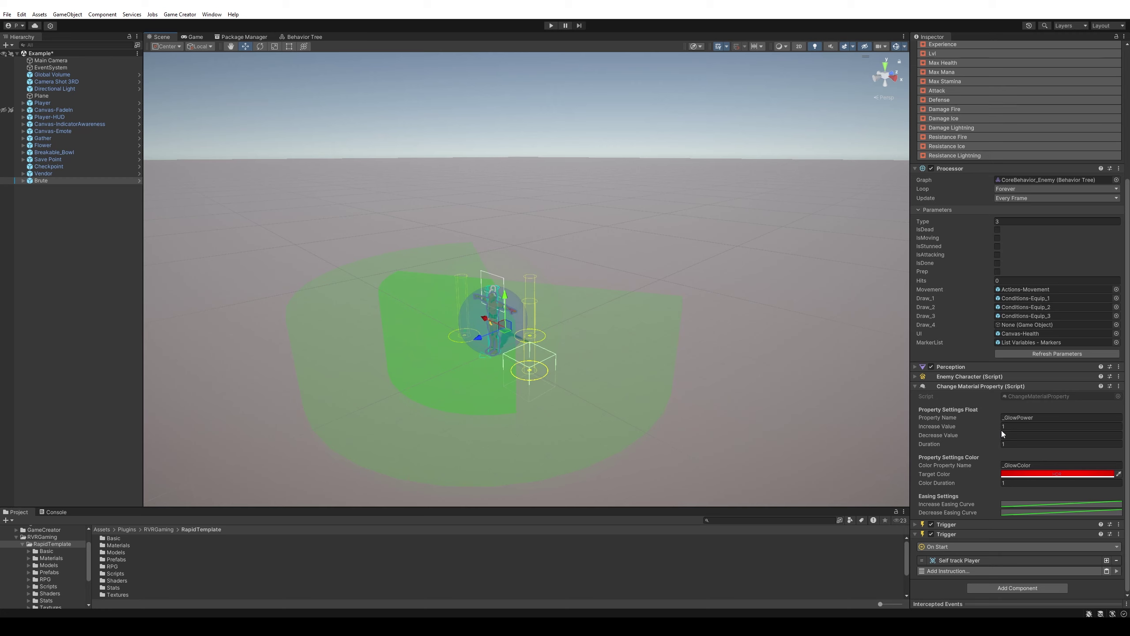
{"action": "type", "text": "0"}
{"action": "scroll", "coordinate": [682, 313], "scroll_direction": "down", "scroll_amount": 2}
{"action": "scroll", "coordinate": [560, 379], "scroll_direction": "down", "scroll_amount": 5}
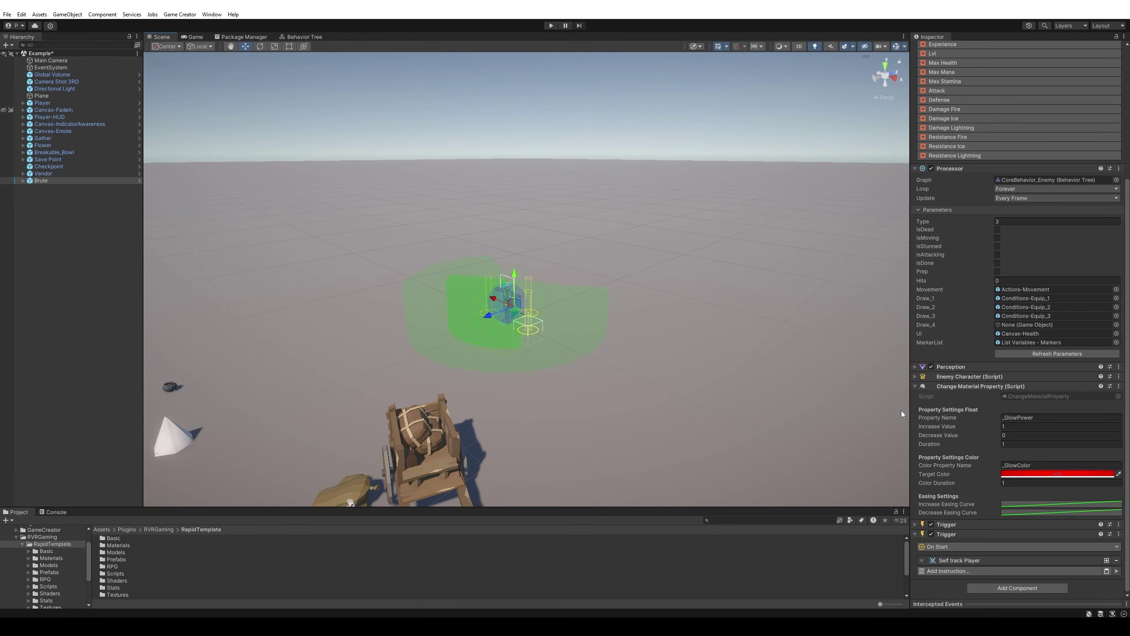
Add a Rapid Template General Enemy Manager to the scene and set its Z position to 20.
{"action": "middle_click_drag", "start_coordinate": [345, 334], "coordinate": [494, 287]}
{"action": "scroll", "coordinate": [451, 332], "scroll_direction": "down", "scroll_amount": 2}
{"action": "mouse_move", "coordinate": [149, 197]}
{"action": "middle_mouse_down"}
{"action": "mouse_move", "coordinate": [179, 201]}
{"action": "mouse_move", "coordinate": [169, 199]}
{"action": "middle_mouse_up"}
{"action": "right_click", "coordinate": [60, 196]}
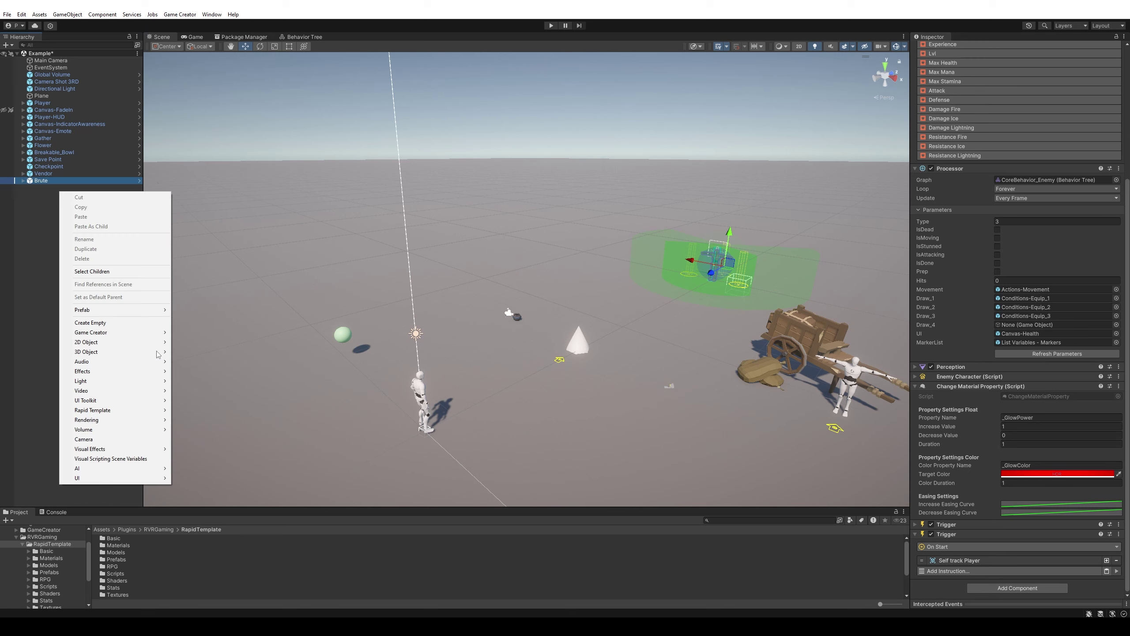
{"action": "mouse_move", "coordinate": [157, 332]}
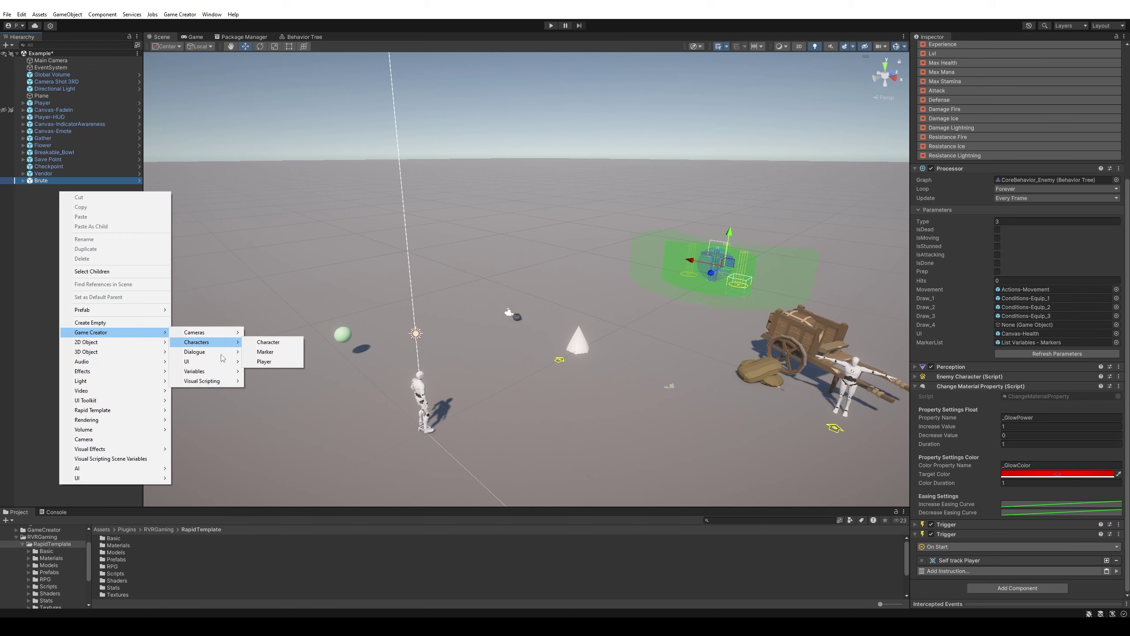
{"action": "mouse_move", "coordinate": [155, 412]}
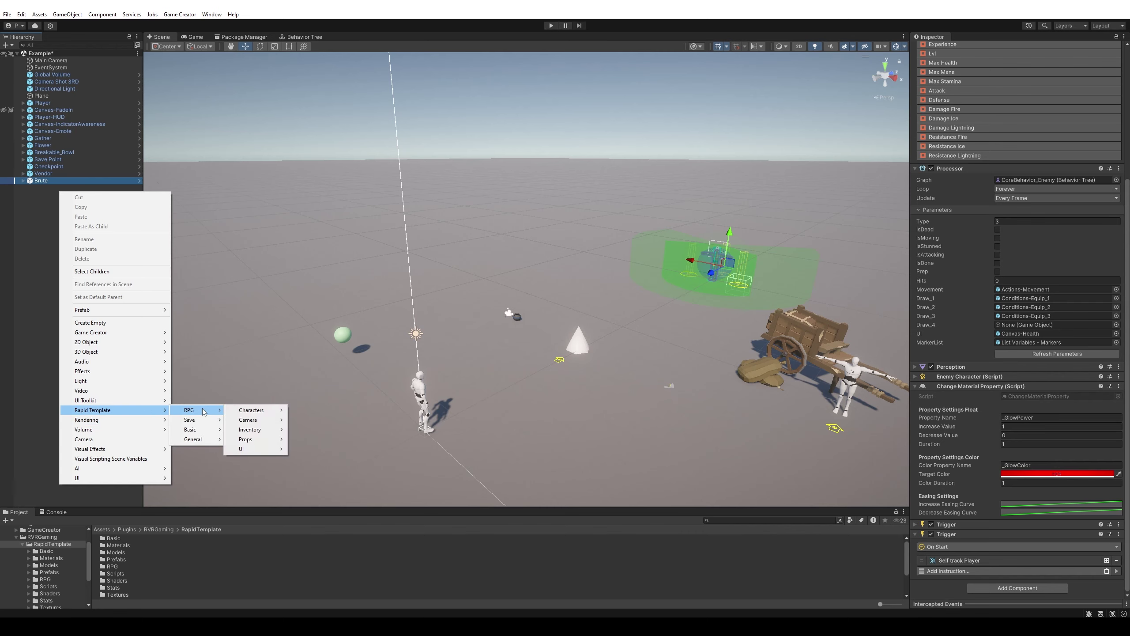
{"action": "mouse_move", "coordinate": [196, 439]}
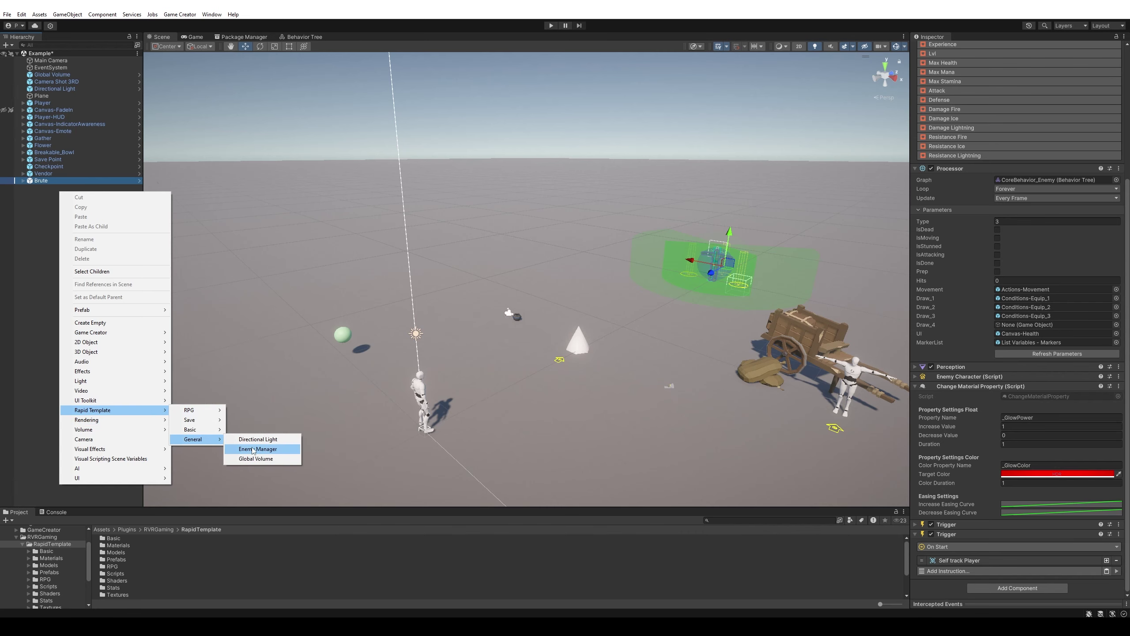
{"action": "left_click", "coordinate": [257, 448]}
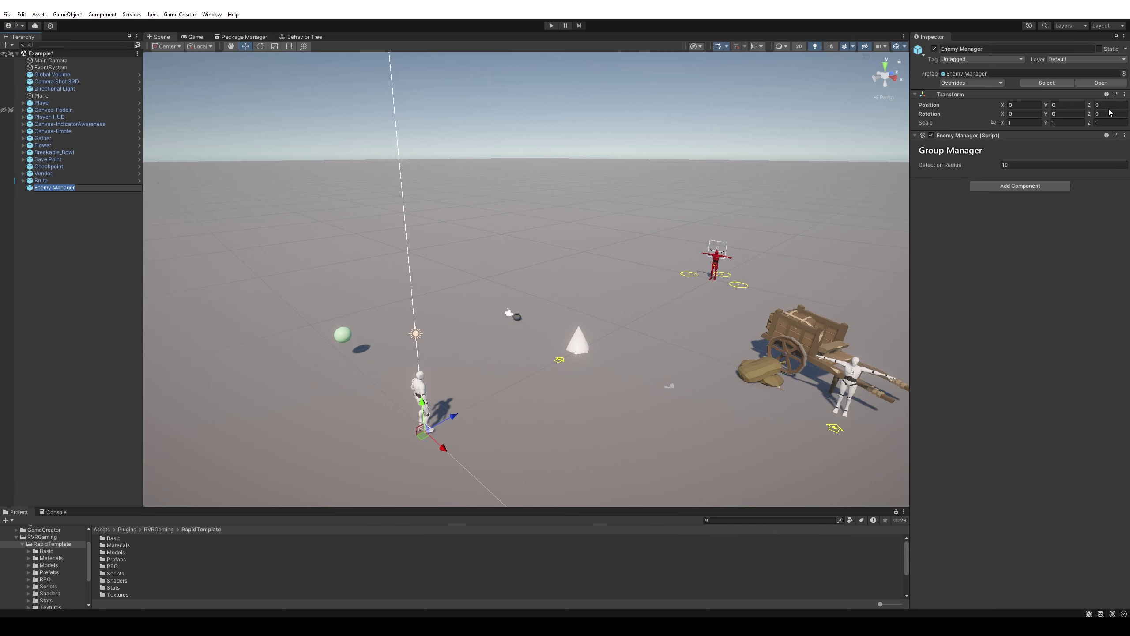
{"action": "left_click", "coordinate": [1110, 105]}
{"action": "type", "text": "20"}
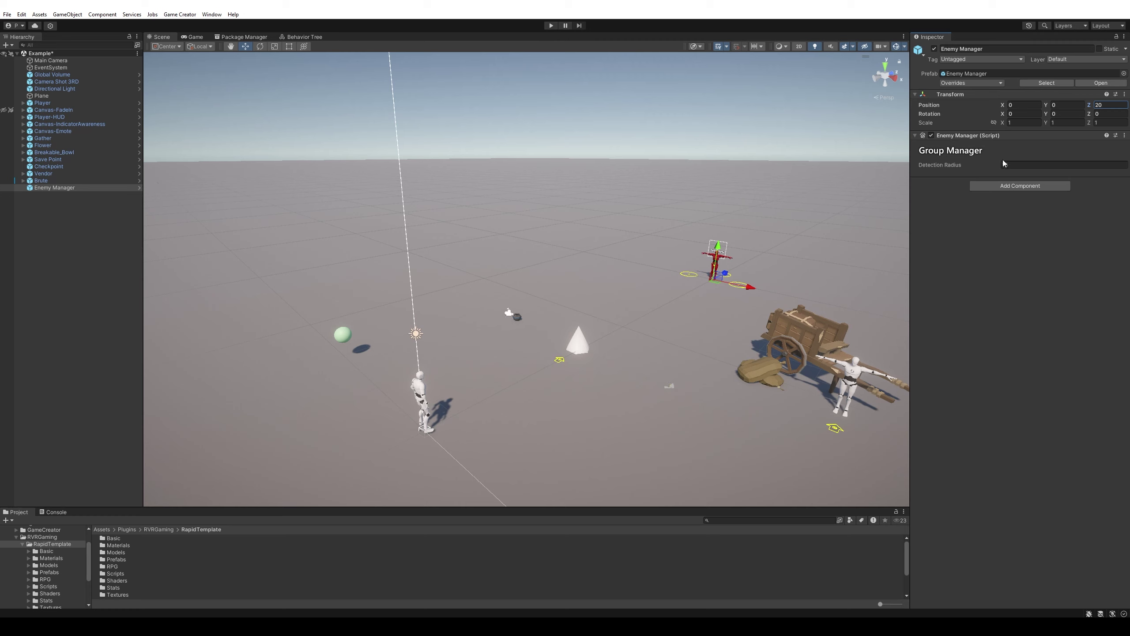
Add a Rapid Template Basic Chest and move it away from the player, to about X -8.33, Z 5.94.
{"action": "left_click", "coordinate": [72, 198]}
{"action": "right_click", "coordinate": [74, 204]}
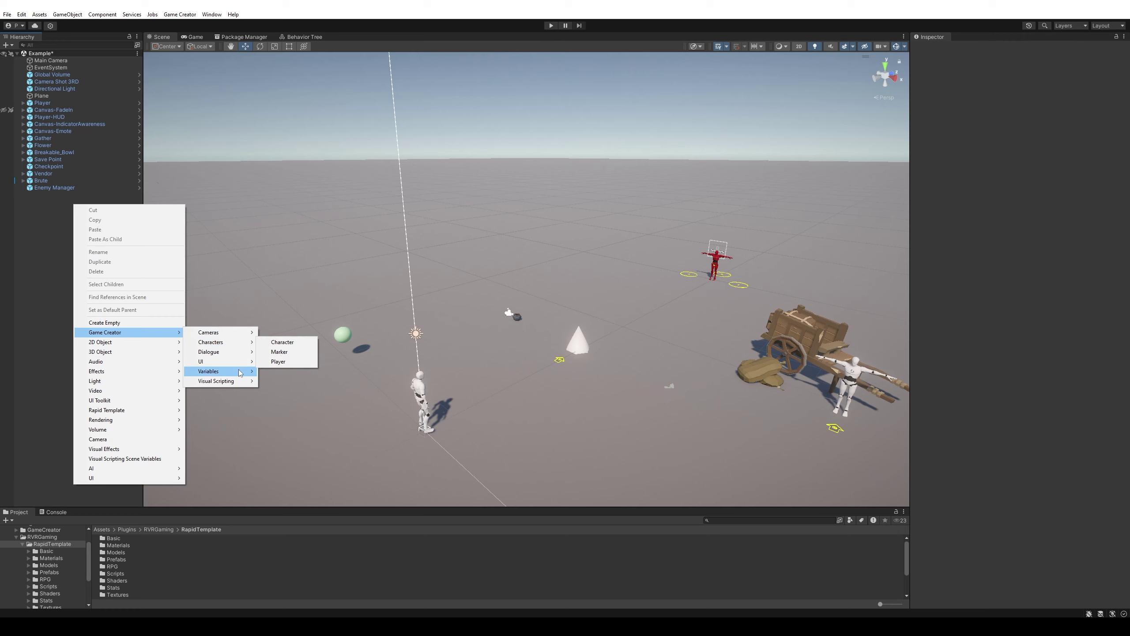
{"action": "mouse_move", "coordinate": [167, 413]}
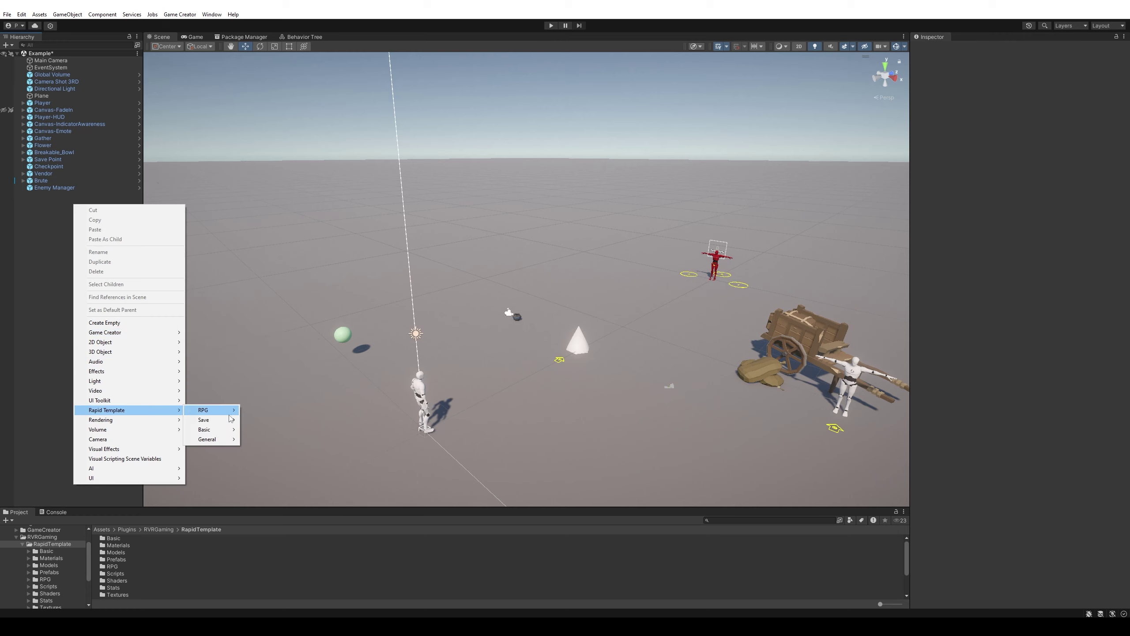
{"action": "mouse_move", "coordinate": [227, 411]}
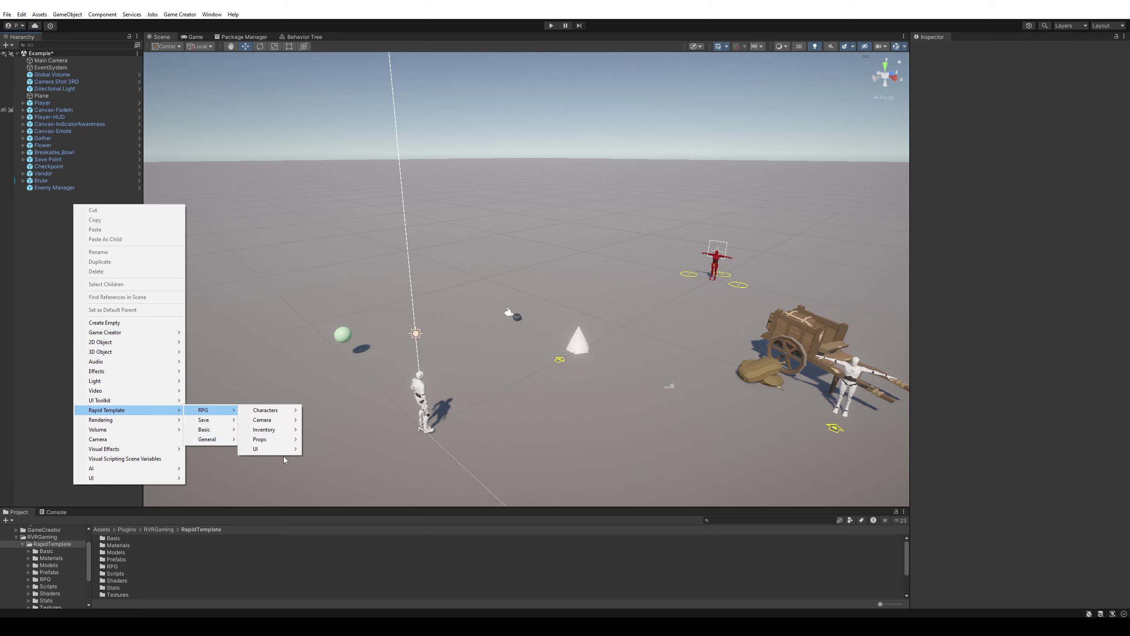
{"action": "mouse_move", "coordinate": [225, 436]}
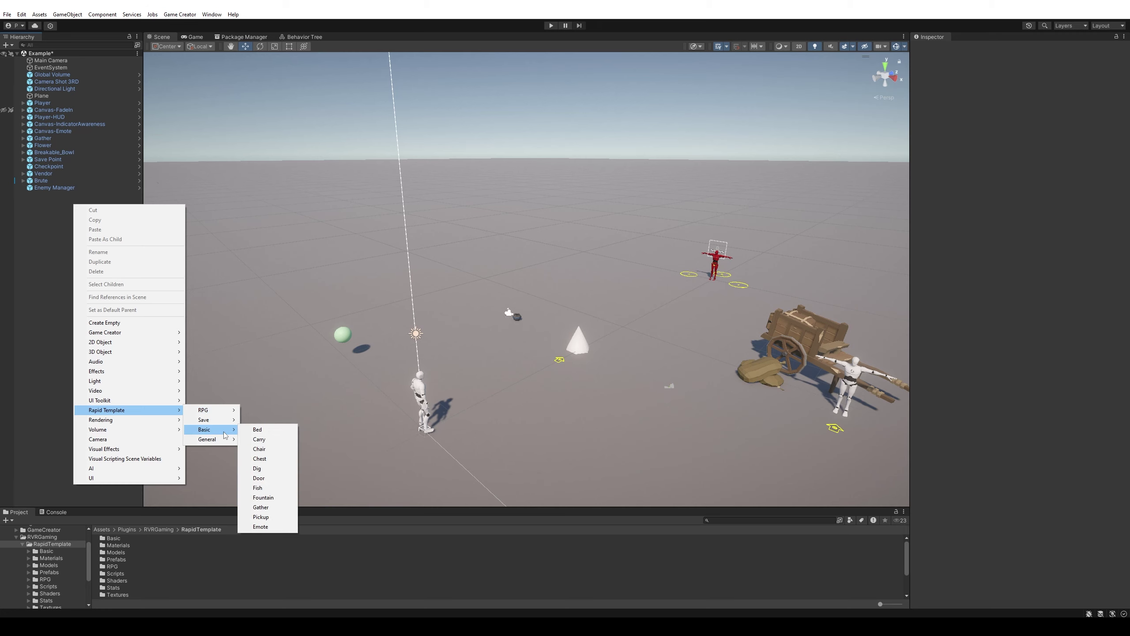
{"action": "left_click", "coordinate": [261, 459]}
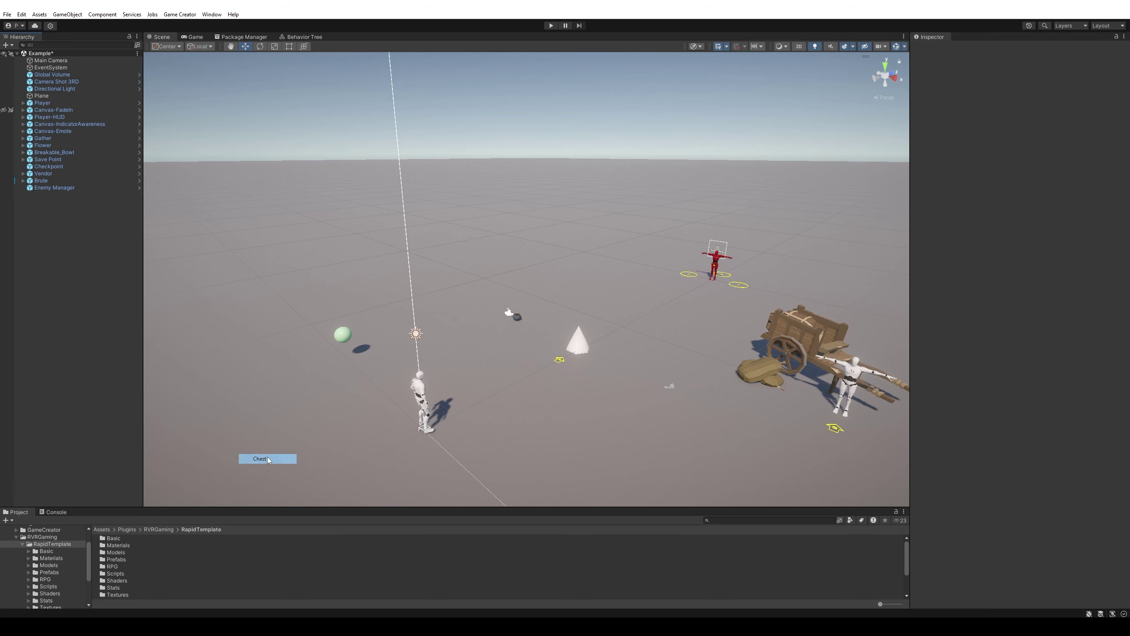
{"action": "left_click_drag", "start_coordinate": [474, 425], "coordinate": [489, 287]}
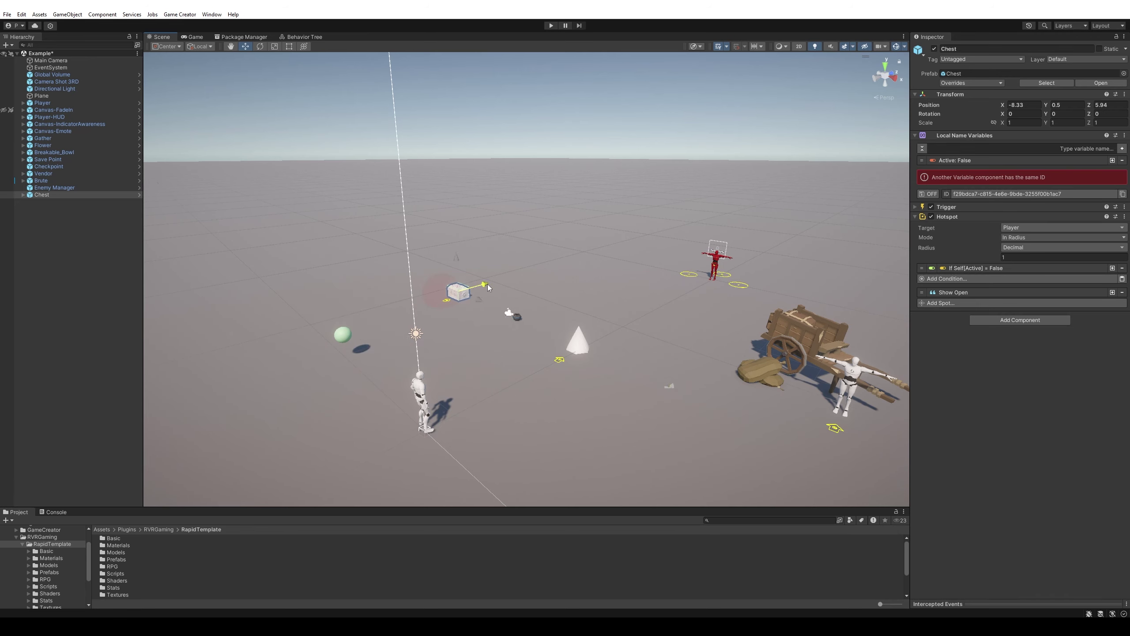
Add a Rapid Template RPG Civilian character and move it to the player's side, at about X 10.76, Z -0.01.
{"action": "middle_click_drag", "start_coordinate": [785, 295], "coordinate": [744, 322]}
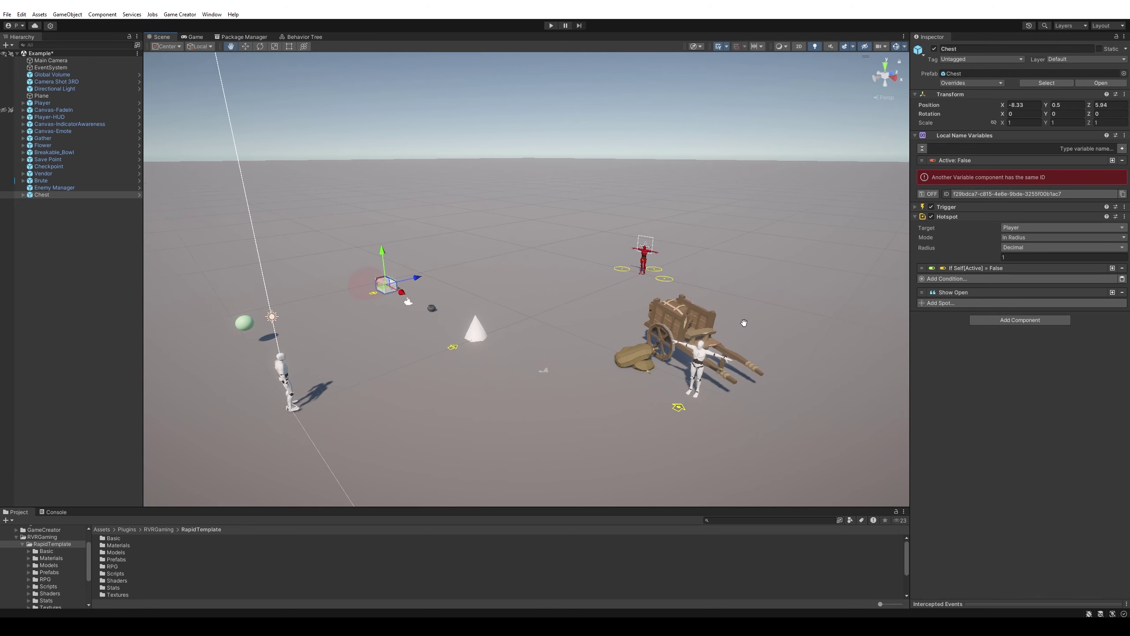
{"action": "right_click", "coordinate": [71, 239]}
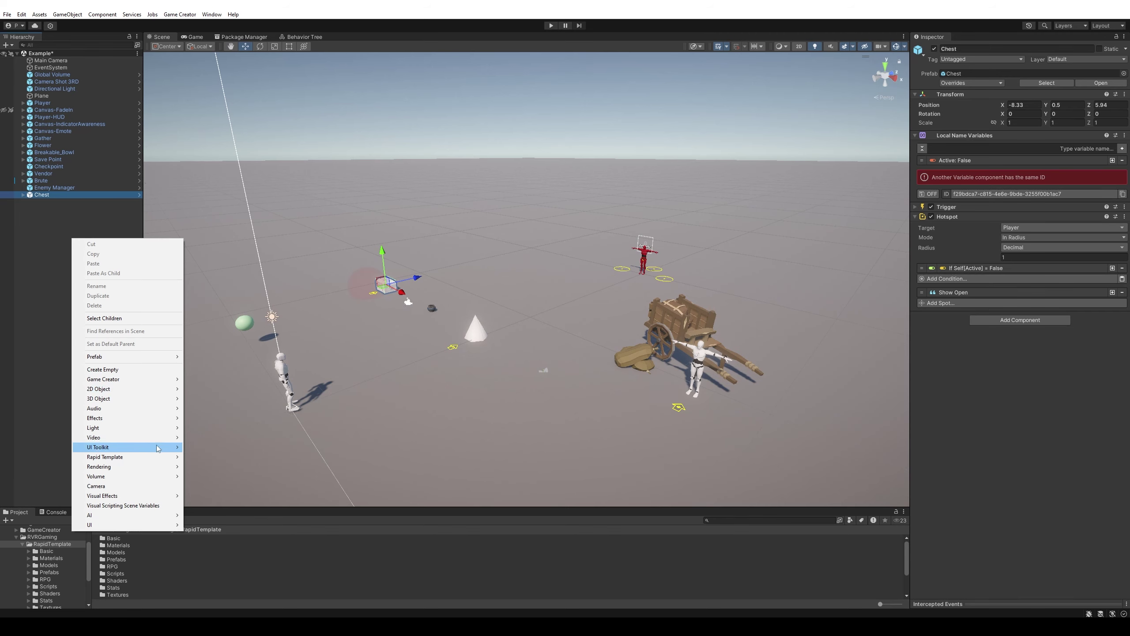
{"action": "mouse_move", "coordinate": [173, 459]}
{"action": "mouse_move", "coordinate": [207, 460]}
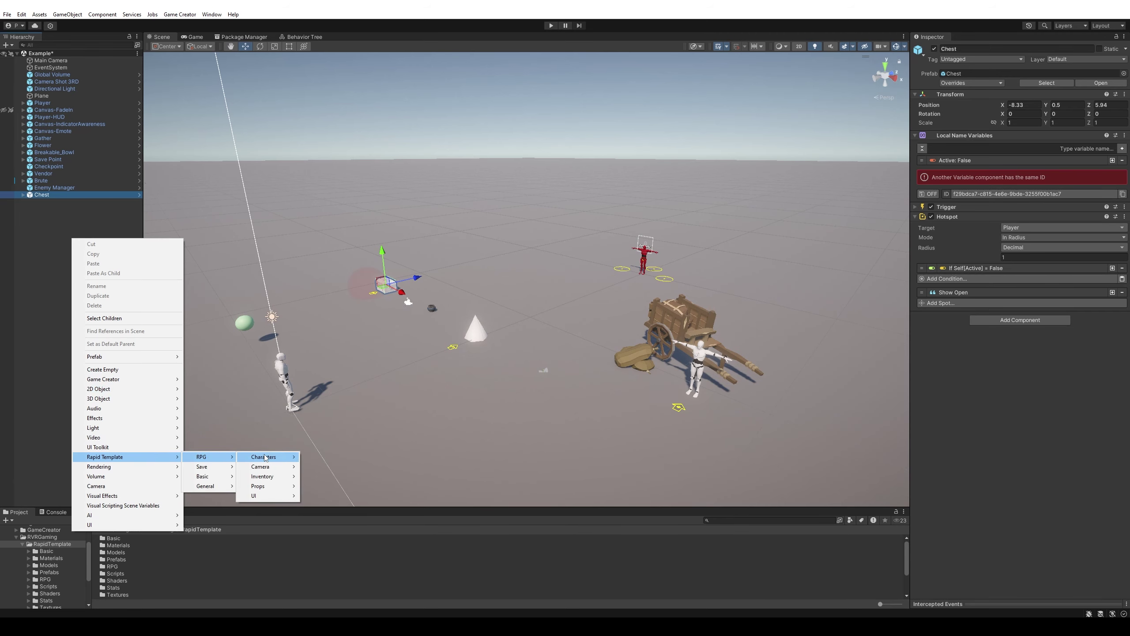
{"action": "mouse_move", "coordinate": [274, 456]}
{"action": "left_click", "coordinate": [322, 524]}
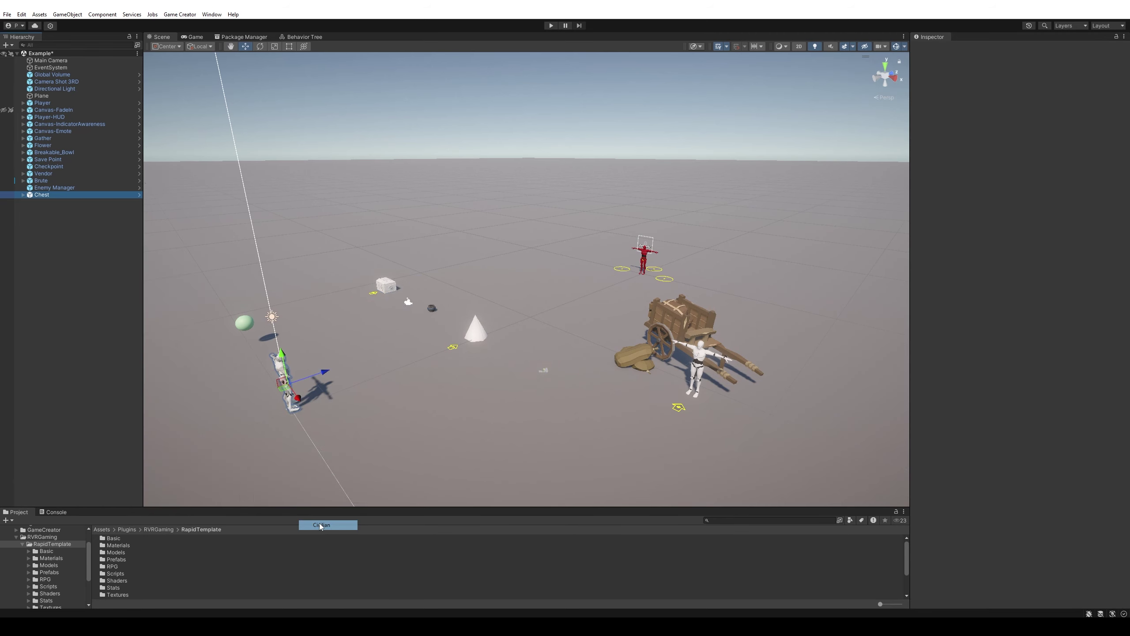
{"action": "left_click_drag", "start_coordinate": [327, 376], "coordinate": [577, 321]}
{"action": "scroll", "coordinate": [426, 361], "scroll_direction": "down", "scroll_amount": 4}
{"action": "left_click_drag", "start_coordinate": [433, 359], "coordinate": [627, 361]}
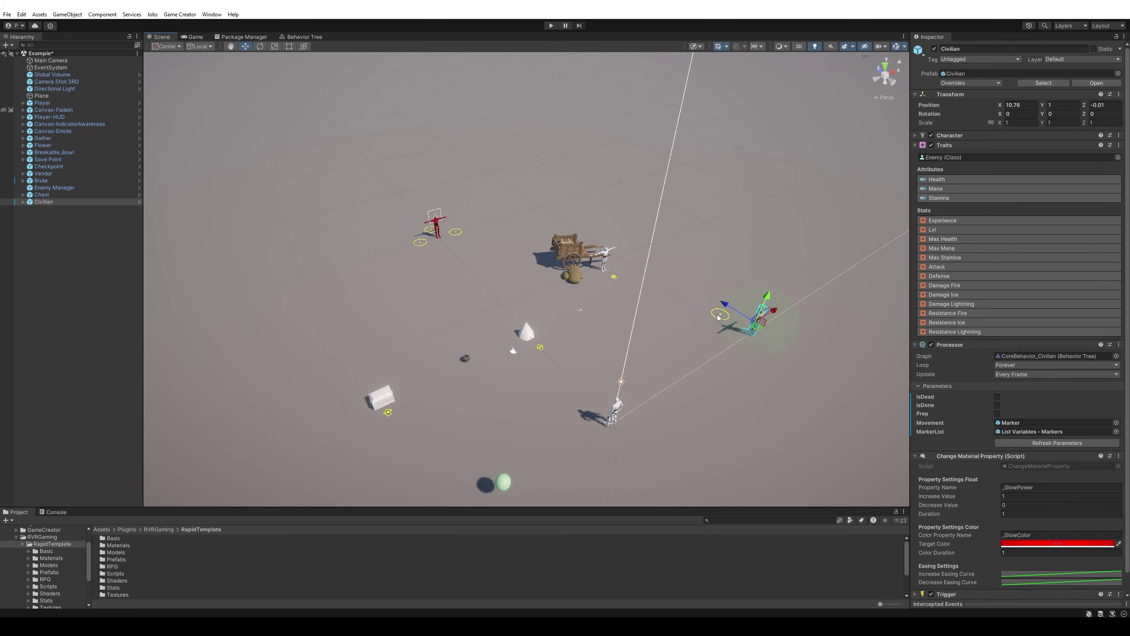
{"action": "left_click_drag", "start_coordinate": [717, 317], "coordinate": [506, 294], "text": "alt"}
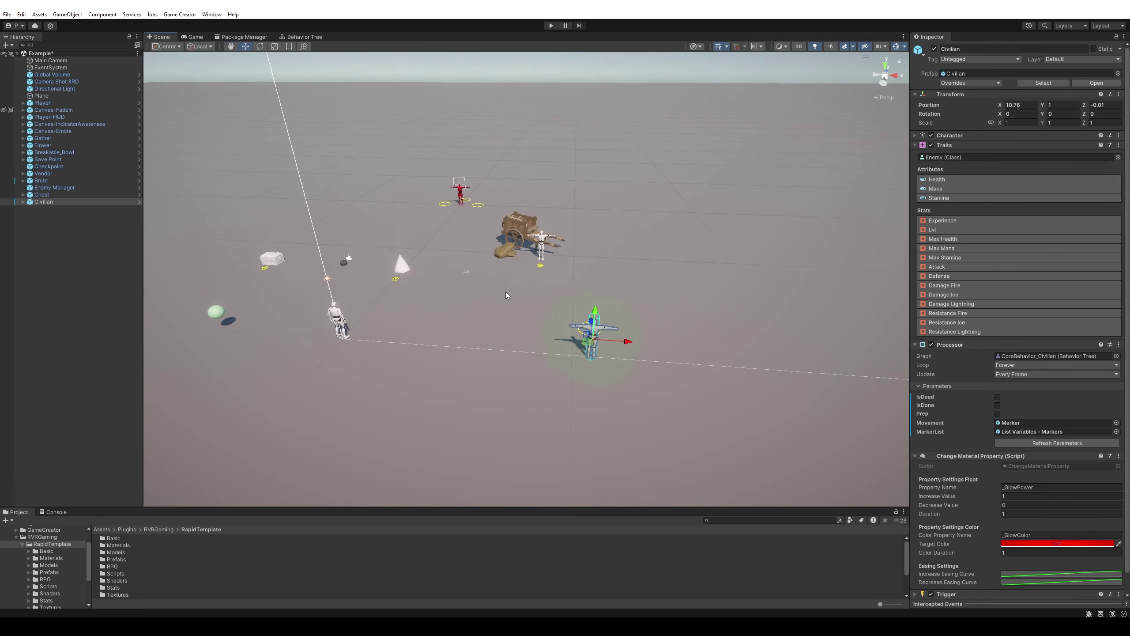
{"action": "scroll", "coordinate": [508, 294], "scroll_direction": "up", "scroll_amount": 3}
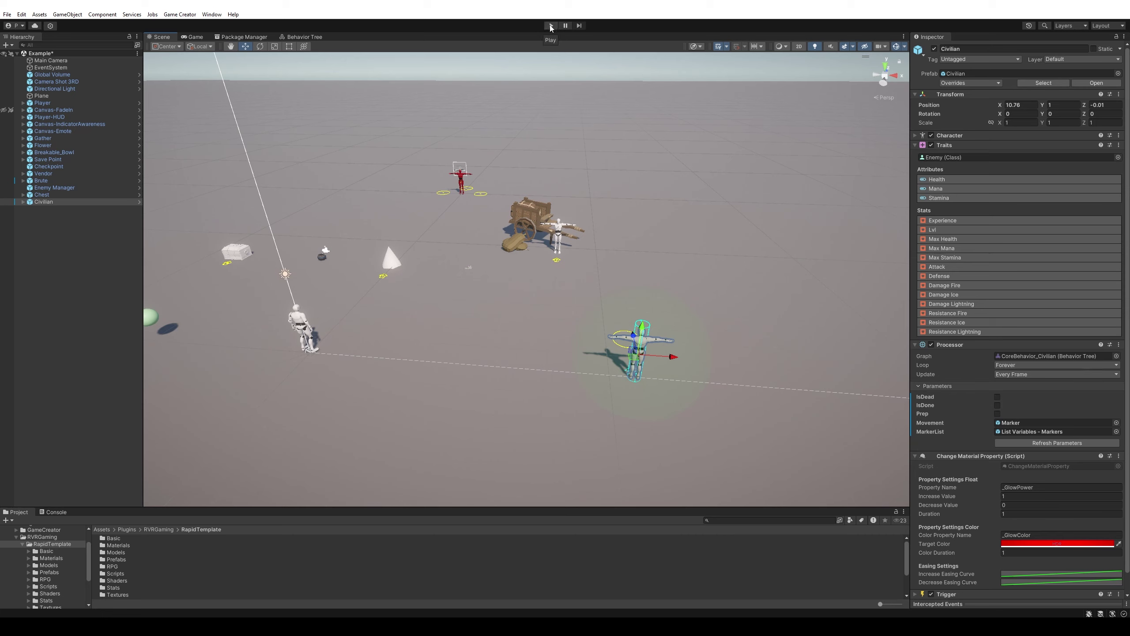
Playtest the scene, checking the player's Inventory and Abilities screens, and stop play mode.
{"action": "left_click", "coordinate": [551, 25]}
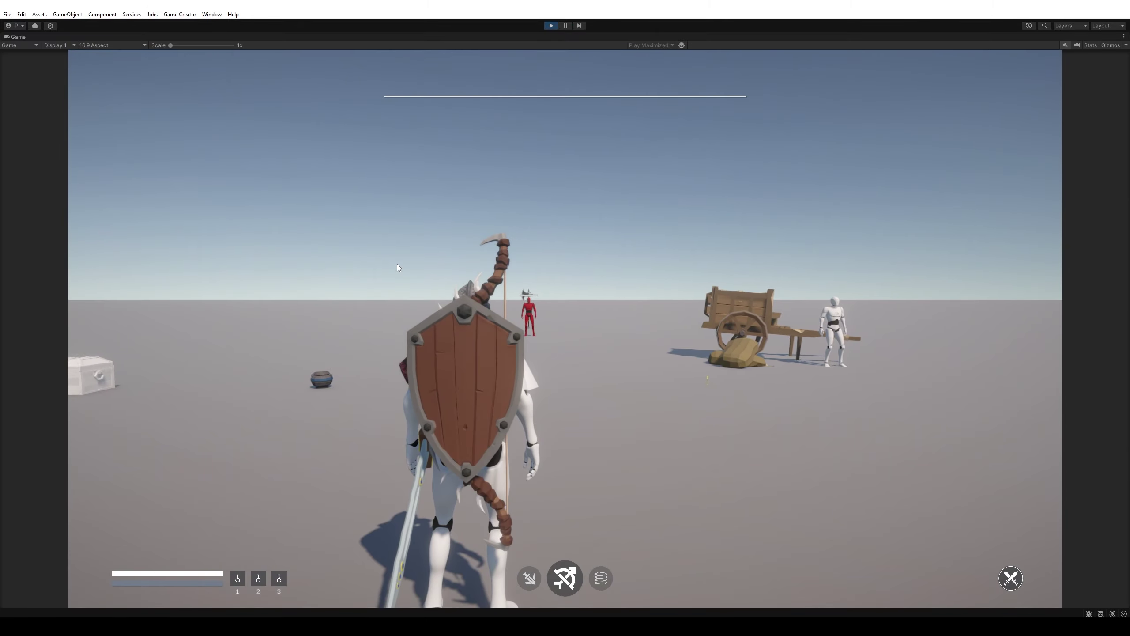
{"action": "key", "text": "i"}
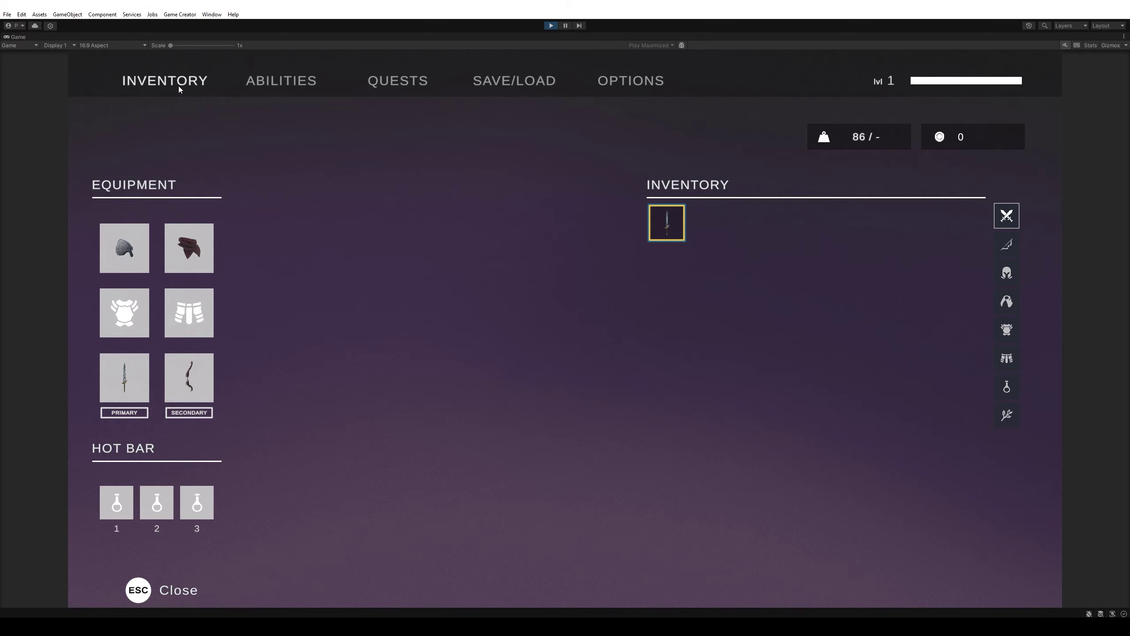
{"action": "left_click", "coordinate": [264, 78]}
{"action": "left_click", "coordinate": [196, 81]}
{"action": "left_click", "coordinate": [552, 24]}
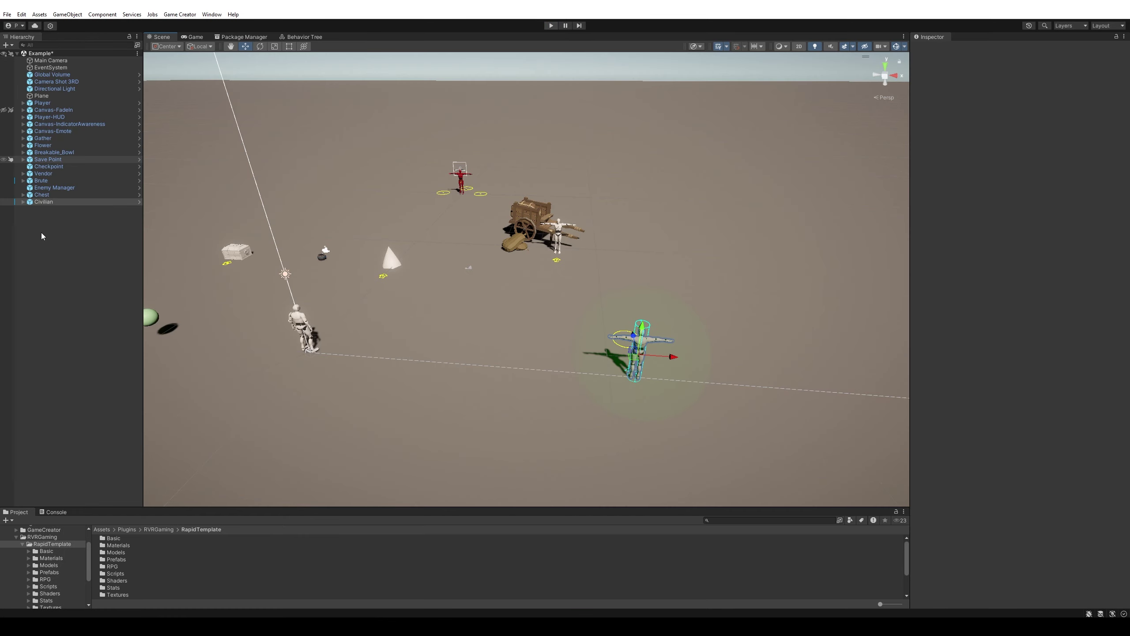
Add the Rapid Template RPG inventory character to the scene and examine its model and camera up close.
{"action": "right_click", "coordinate": [43, 233]}
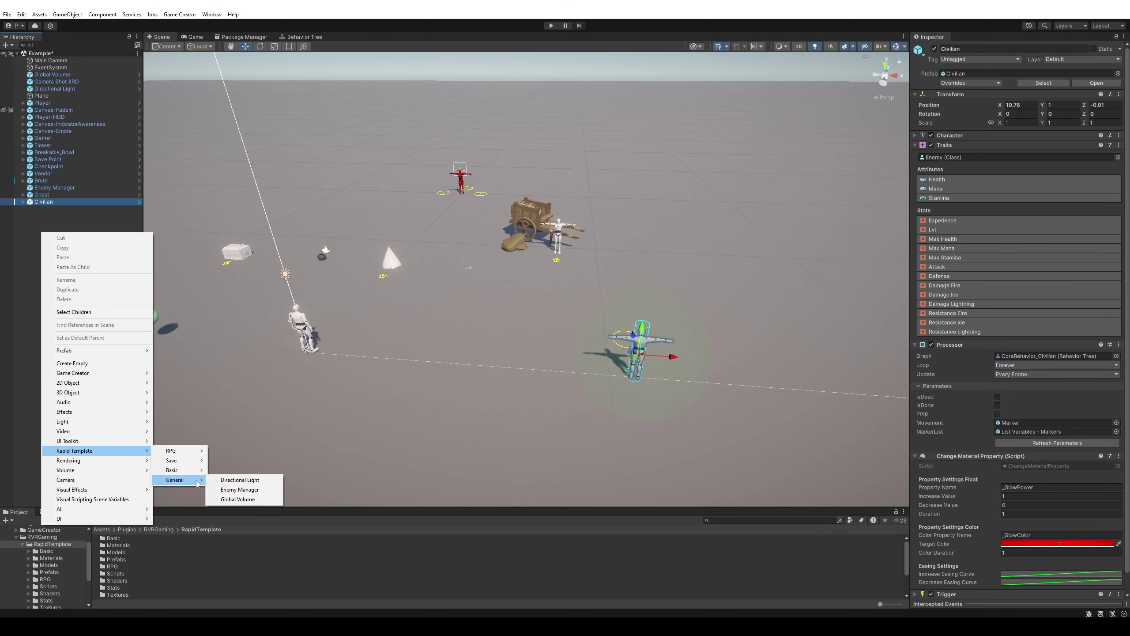
{"action": "mouse_move", "coordinate": [199, 451]}
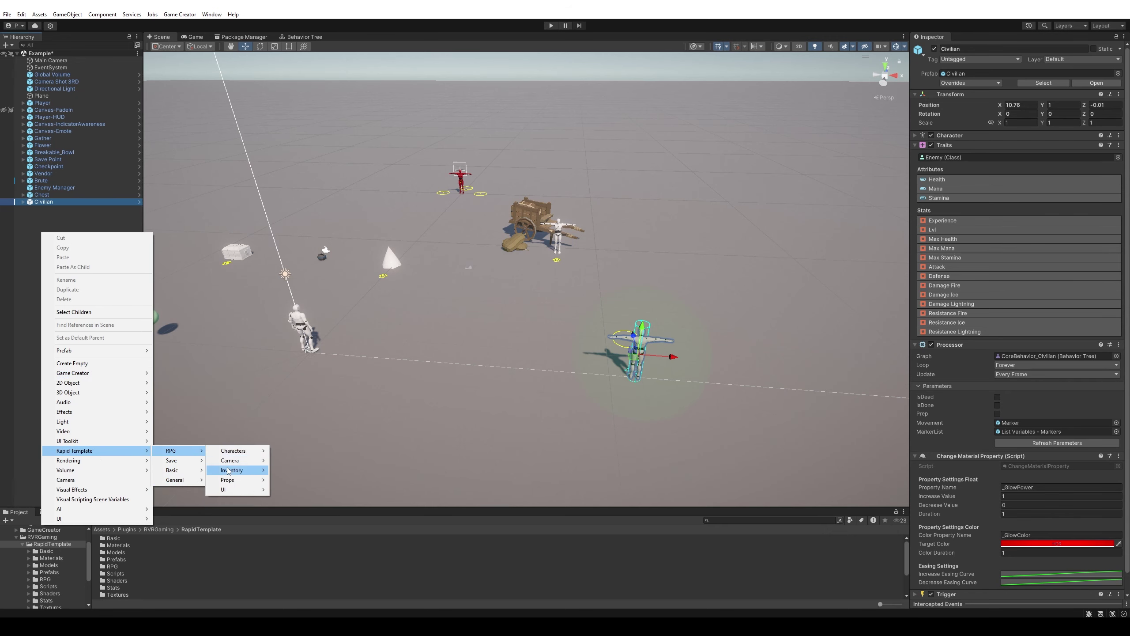
{"action": "left_click", "coordinate": [306, 470]}
{"action": "left_click", "coordinate": [81, 224]}
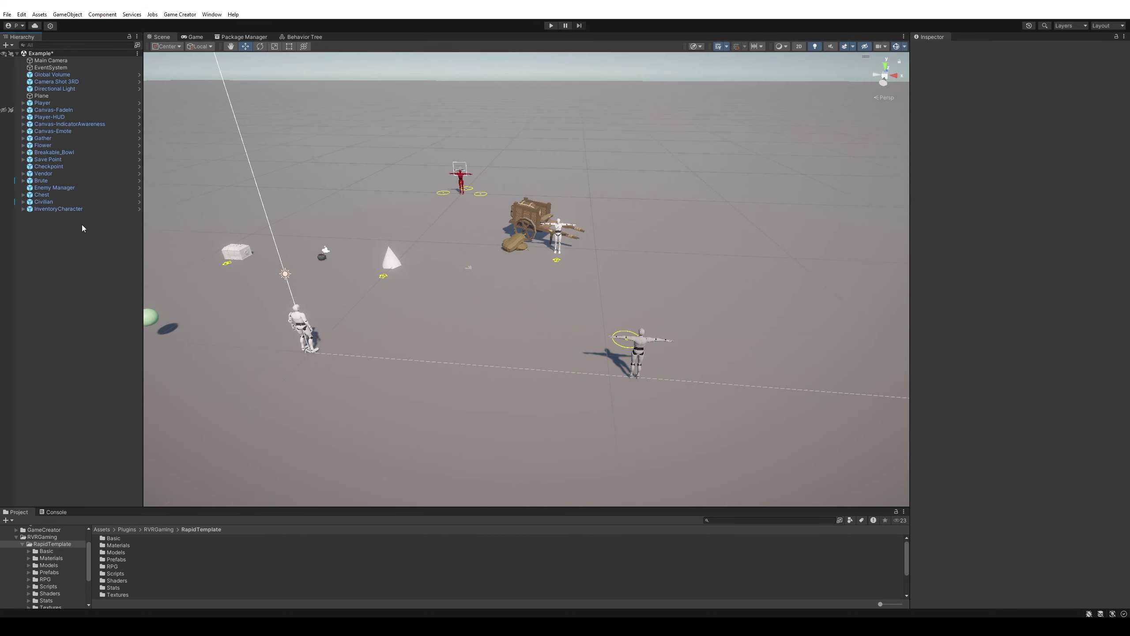
{"action": "double_click", "coordinate": [78, 210]}
{"action": "left_click_drag", "start_coordinate": [503, 287], "coordinate": [477, 213], "text": "alt"}
{"action": "scroll", "coordinate": [479, 263], "scroll_direction": "up", "scroll_amount": 15}
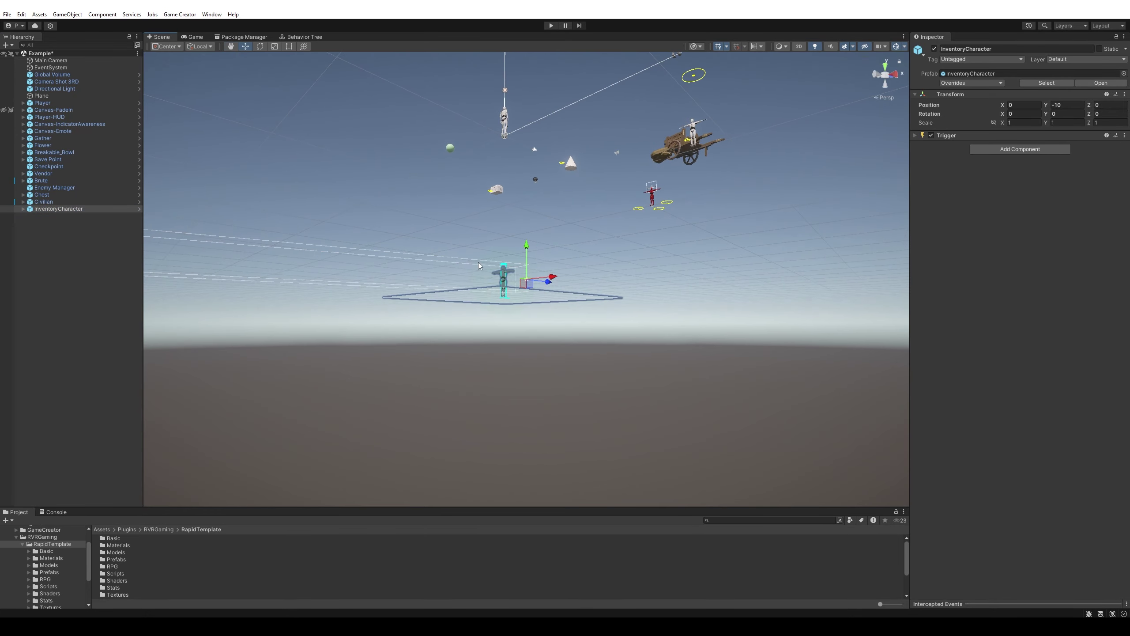
{"action": "left_click_drag", "start_coordinate": [541, 255], "coordinate": [488, 326], "text": "alt"}
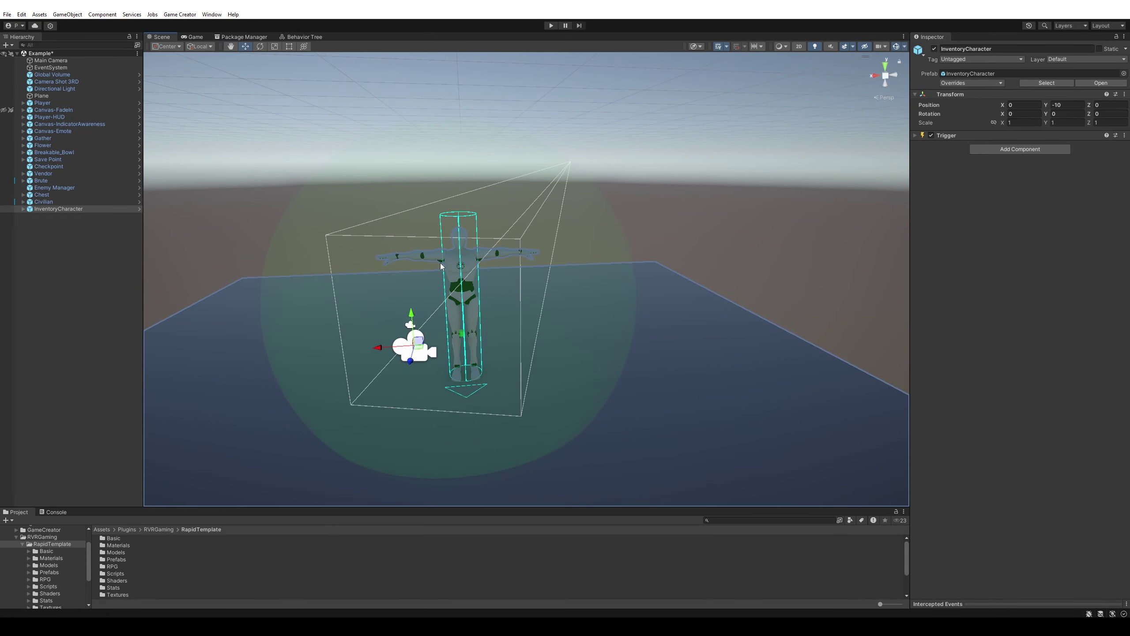
{"action": "scroll", "coordinate": [441, 266], "scroll_direction": "down", "scroll_amount": 6}
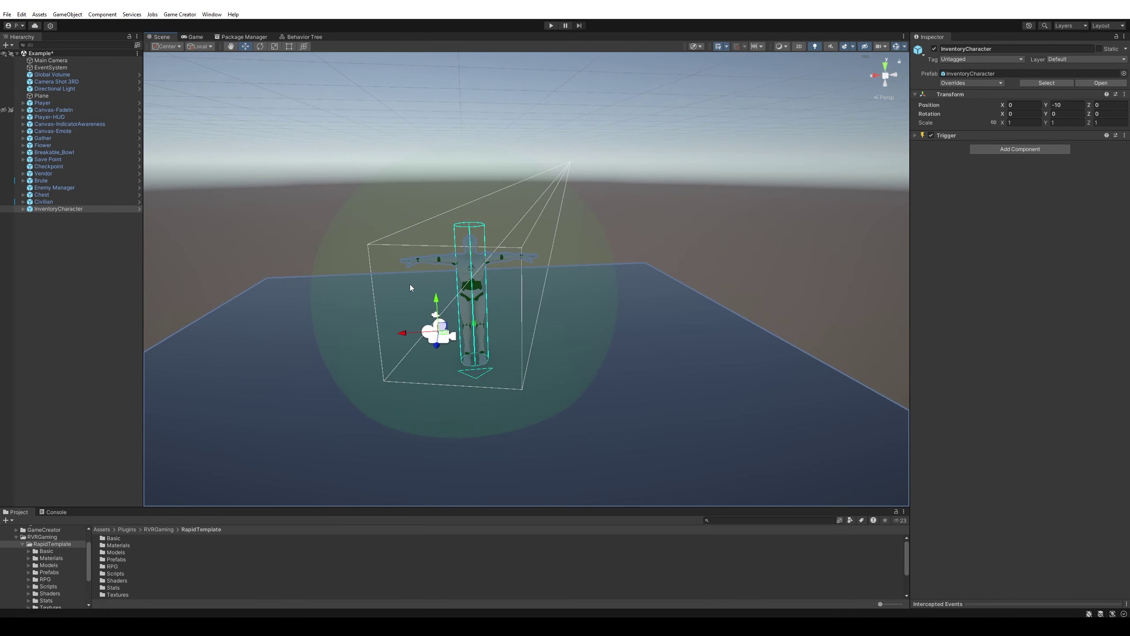
Playtest the scene, walking the player to the white gather cone and striking it to gather material.
{"action": "left_click", "coordinate": [551, 25]}
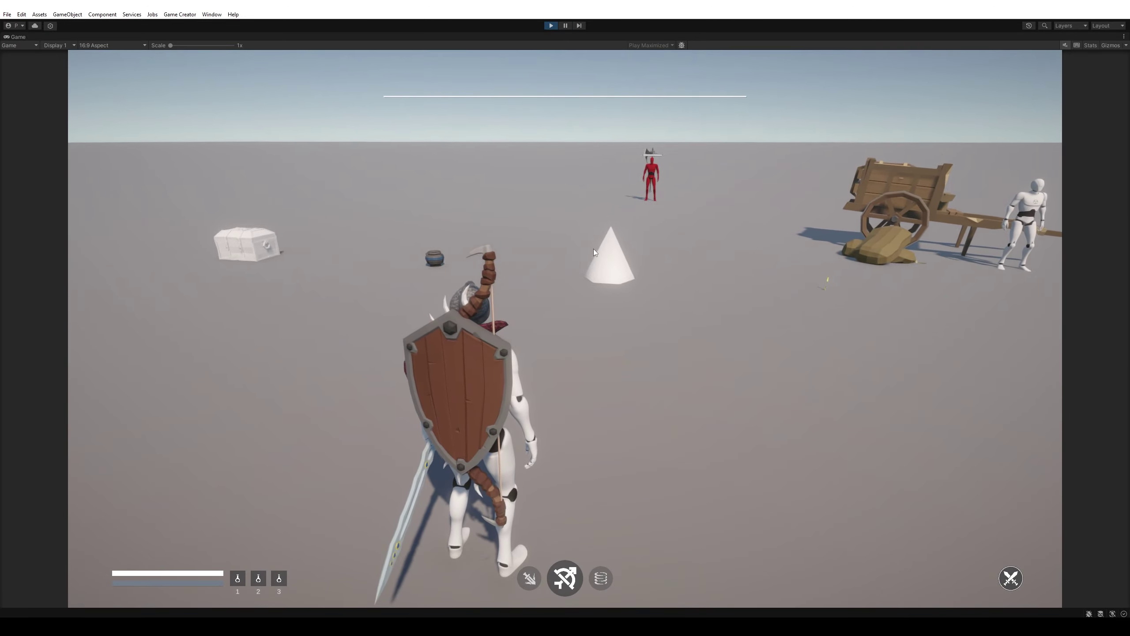
{"action": "key", "text": "w"}
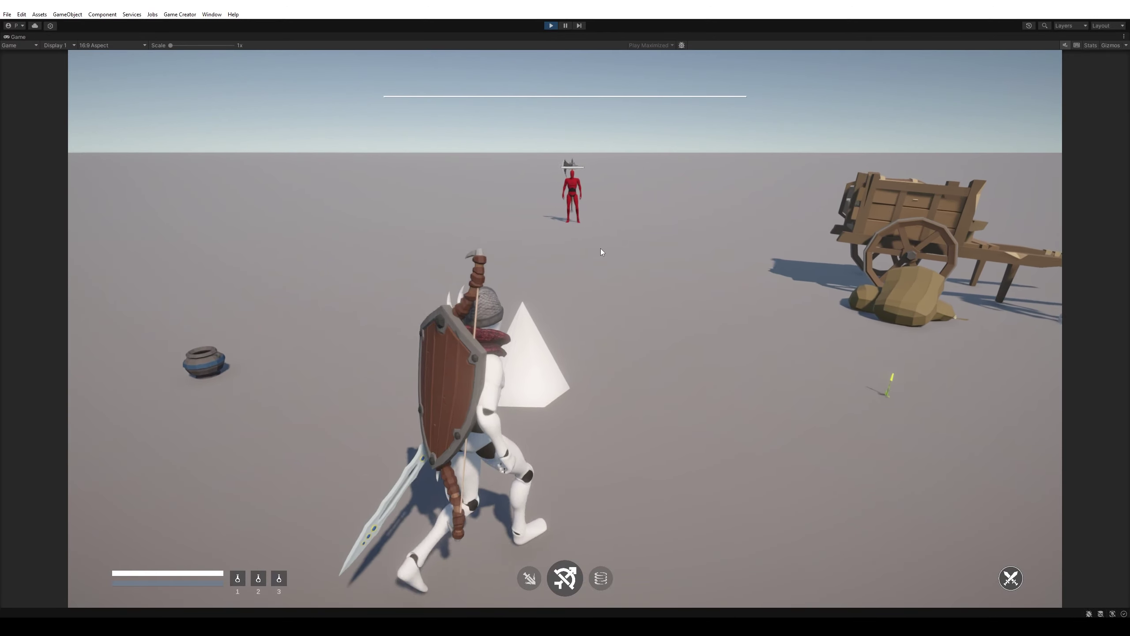
{"action": "key", "text": "e"}
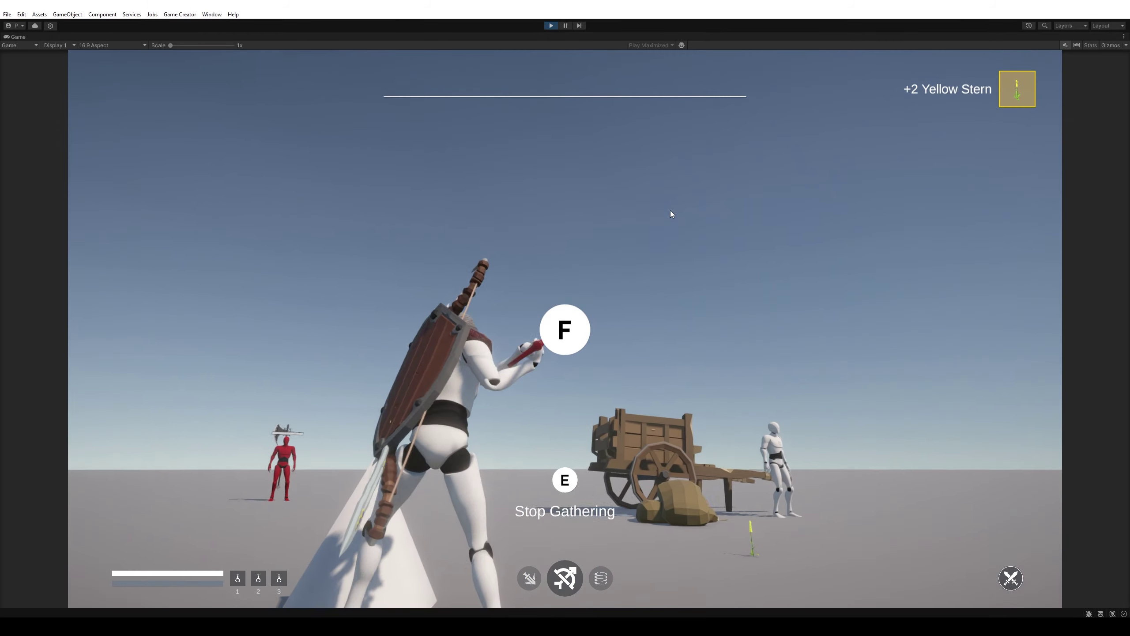
{"action": "key", "text": "f"}
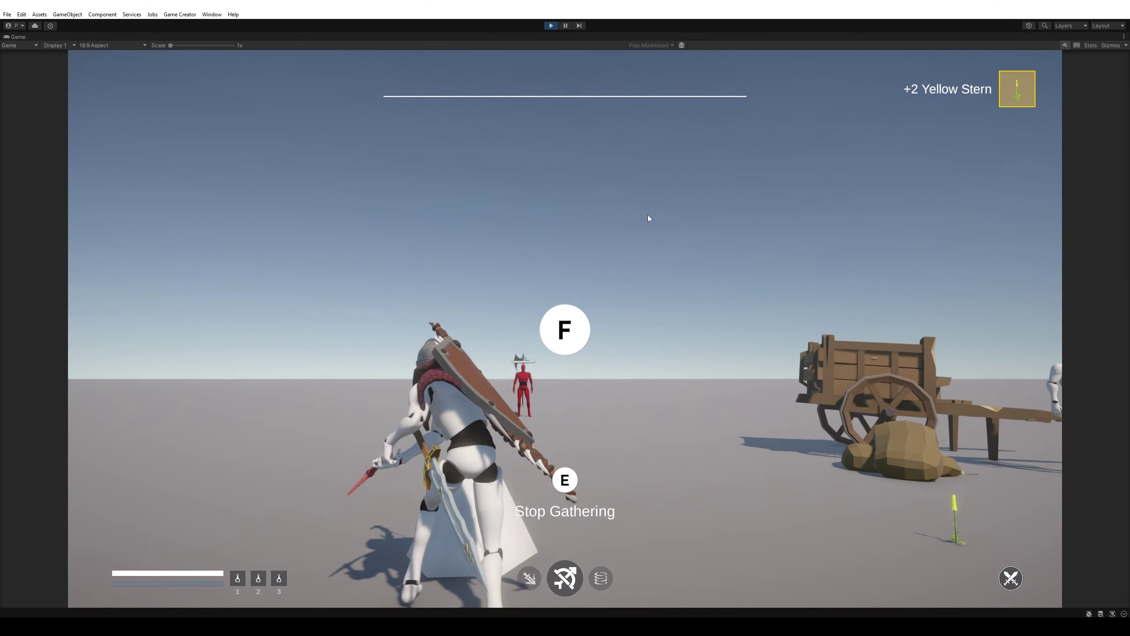
{"action": "key", "text": "f"}
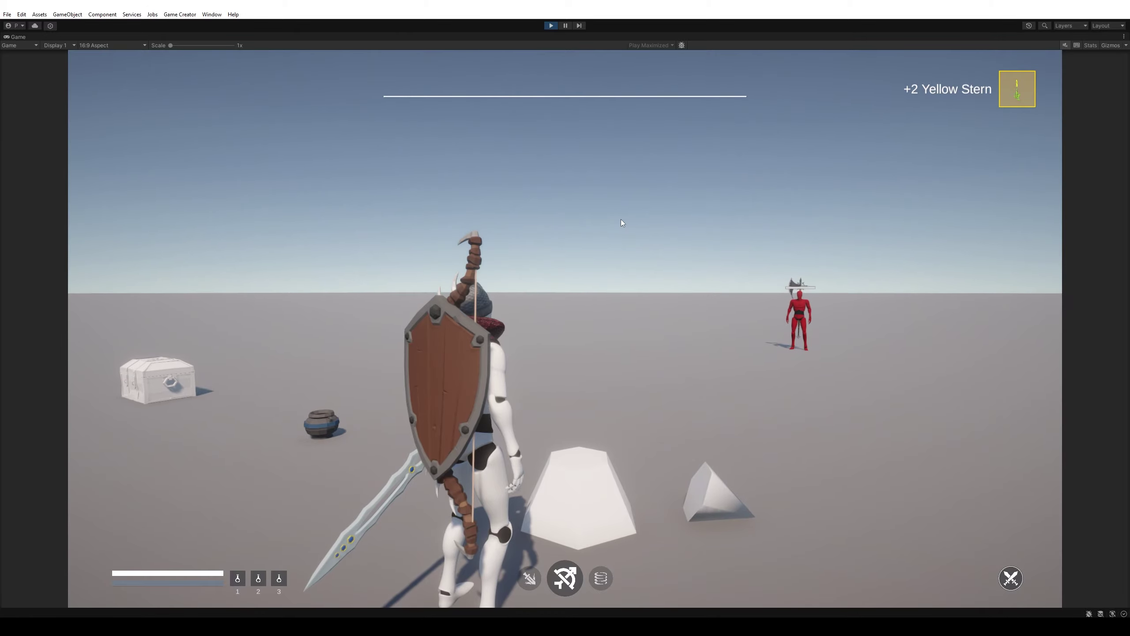
Walk the player over to the clay pot, smash it with the sword and put the weapon away.
{"action": "key", "text": "a"}
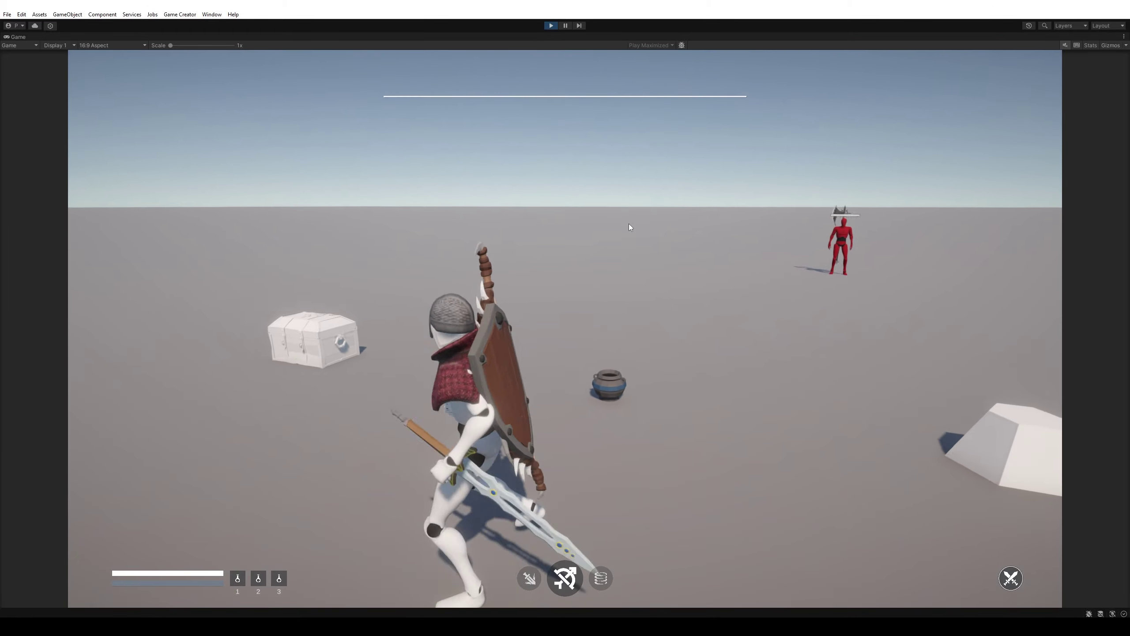
{"action": "key", "text": "s"}
{"action": "left_click", "coordinate": [629, 223]}
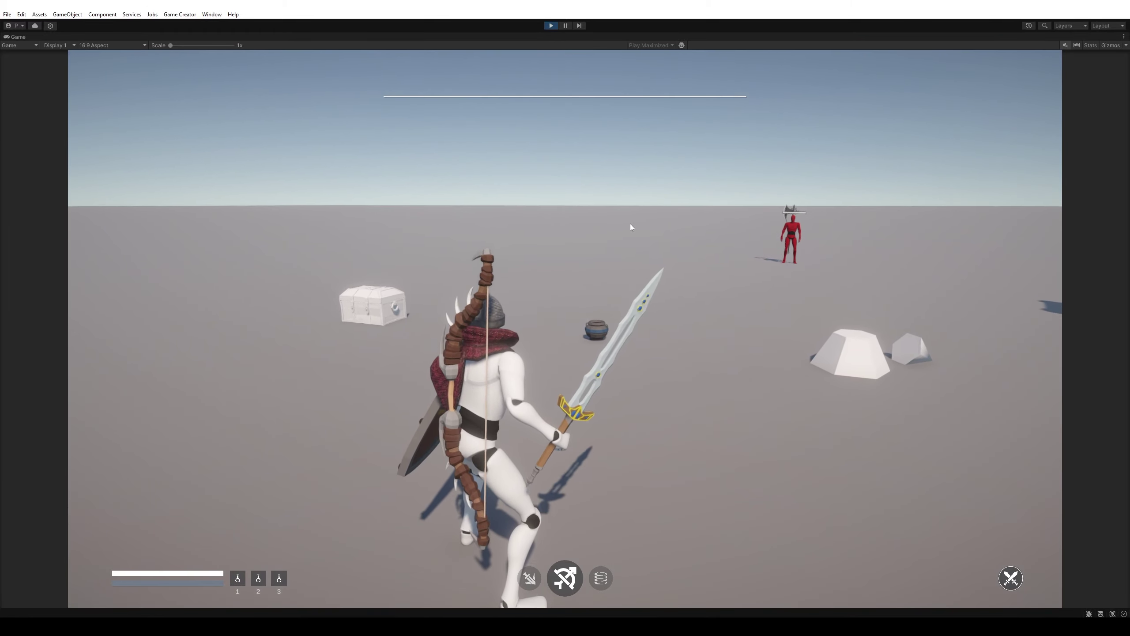
{"action": "key", "text": "Tab"}
{"action": "right_click", "coordinate": [633, 223]}
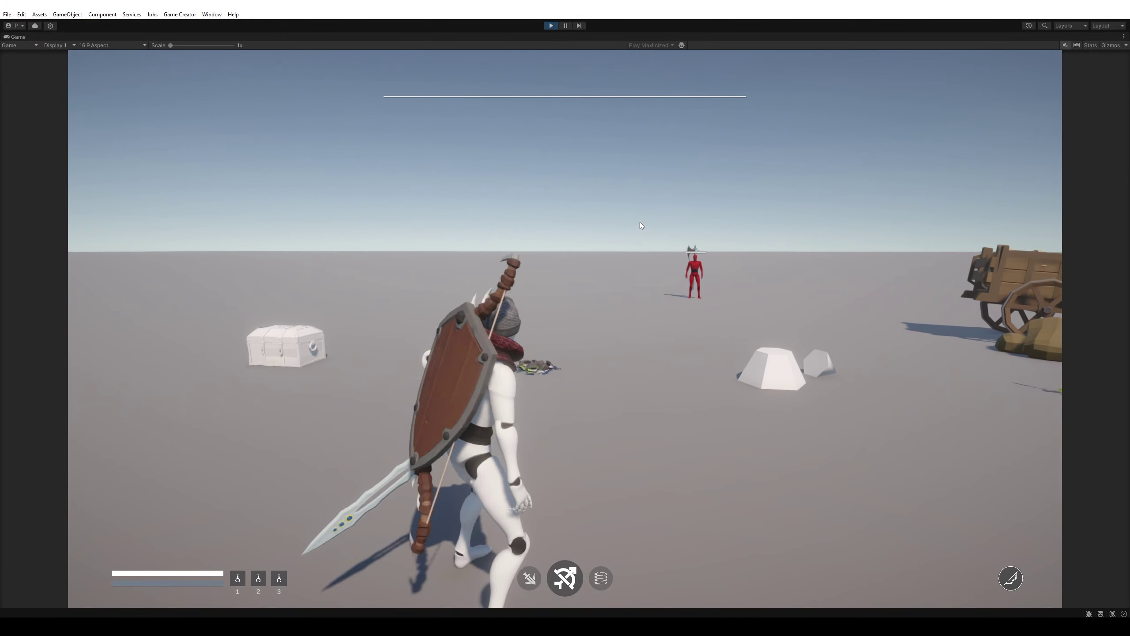
Walk the player to the NPC beside the cart, talk to it, ask what it offers, and close the Merchant shop after viewing it.
{"action": "key", "text": "w"}
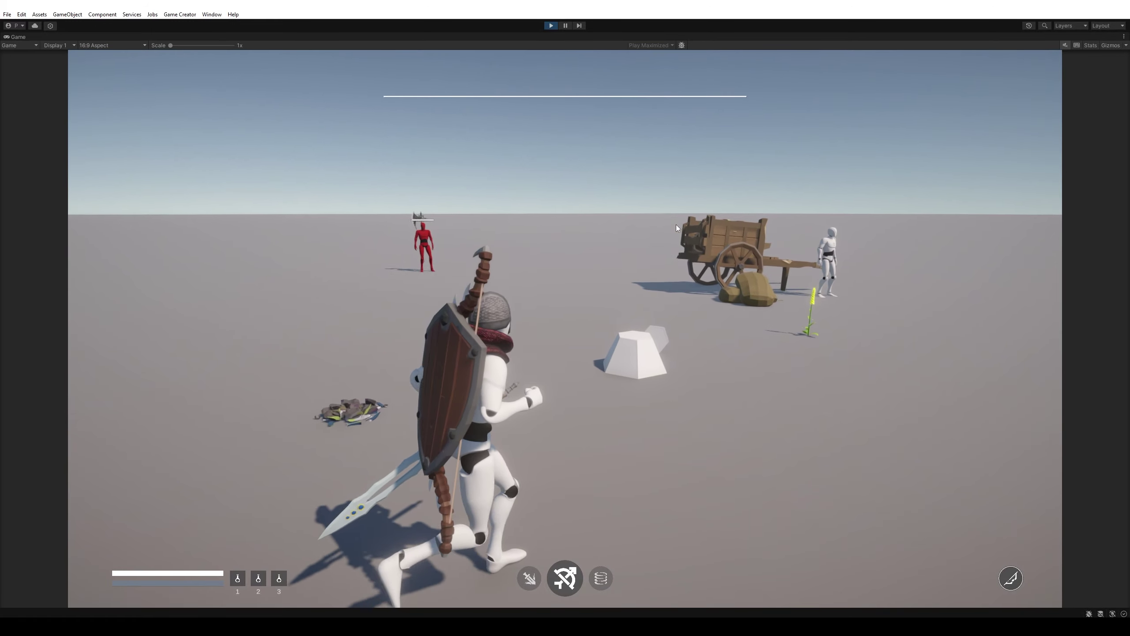
{"action": "key", "text": "d"}
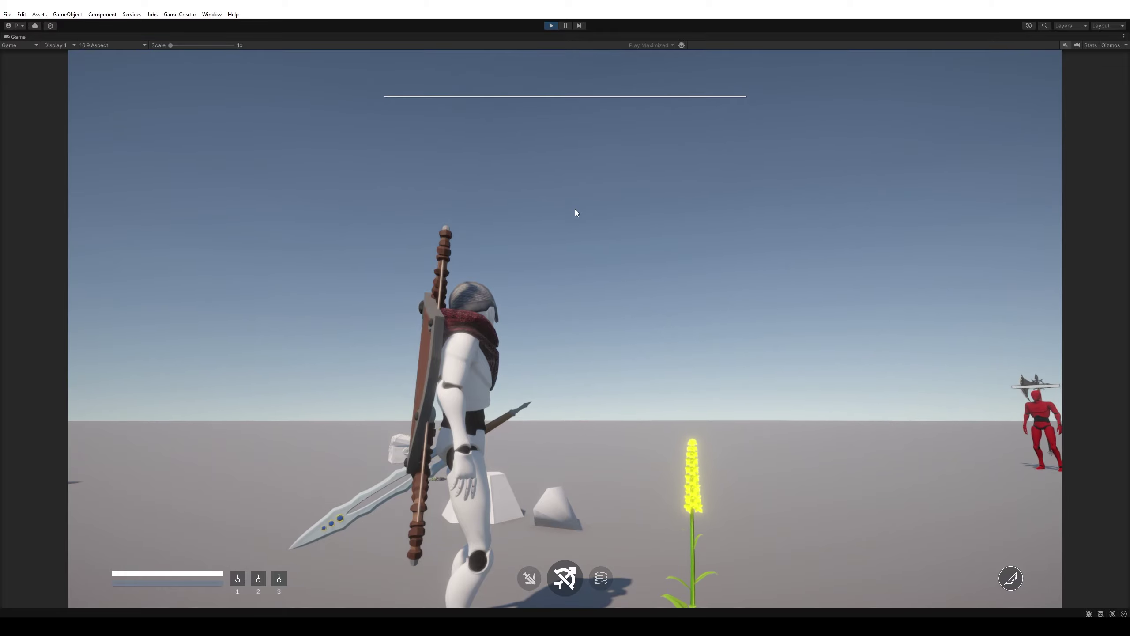
{"action": "key", "text": "s"}
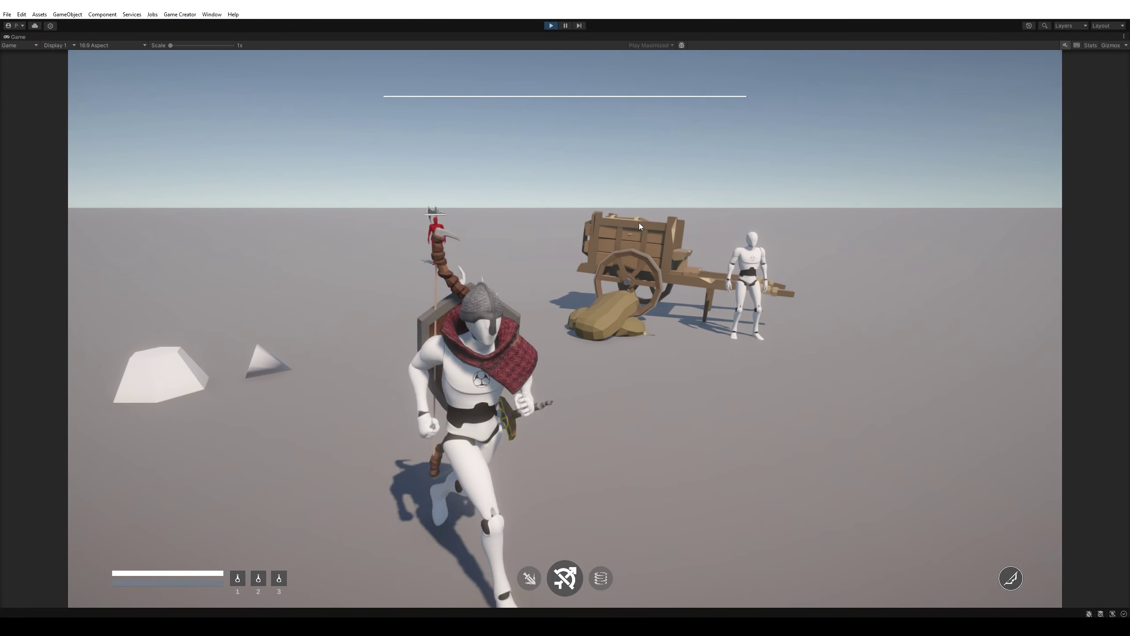
{"action": "key", "text": "d"}
{"action": "key", "text": "w"}
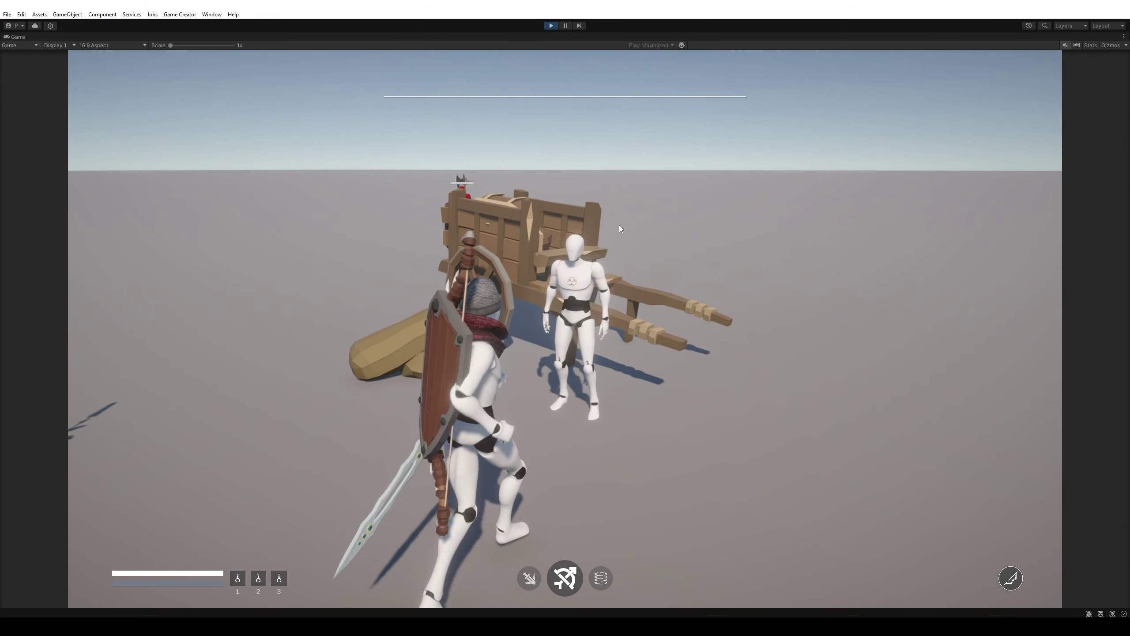
{"action": "key", "text": "e"}
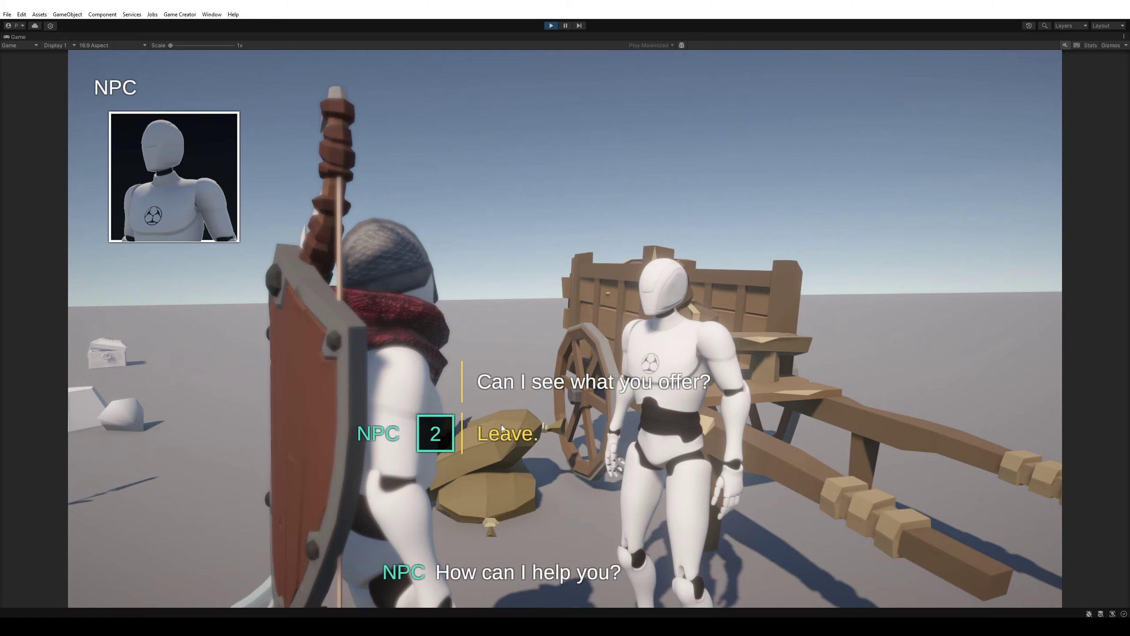
{"action": "left_click", "coordinate": [523, 377]}
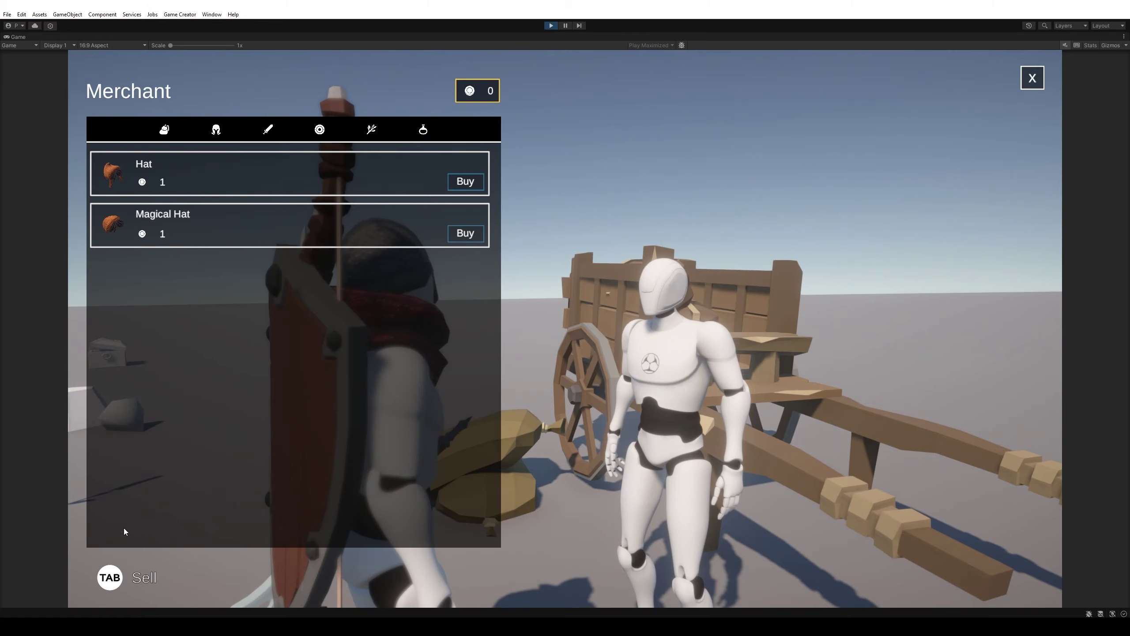
{"action": "left_click", "coordinate": [1032, 78]}
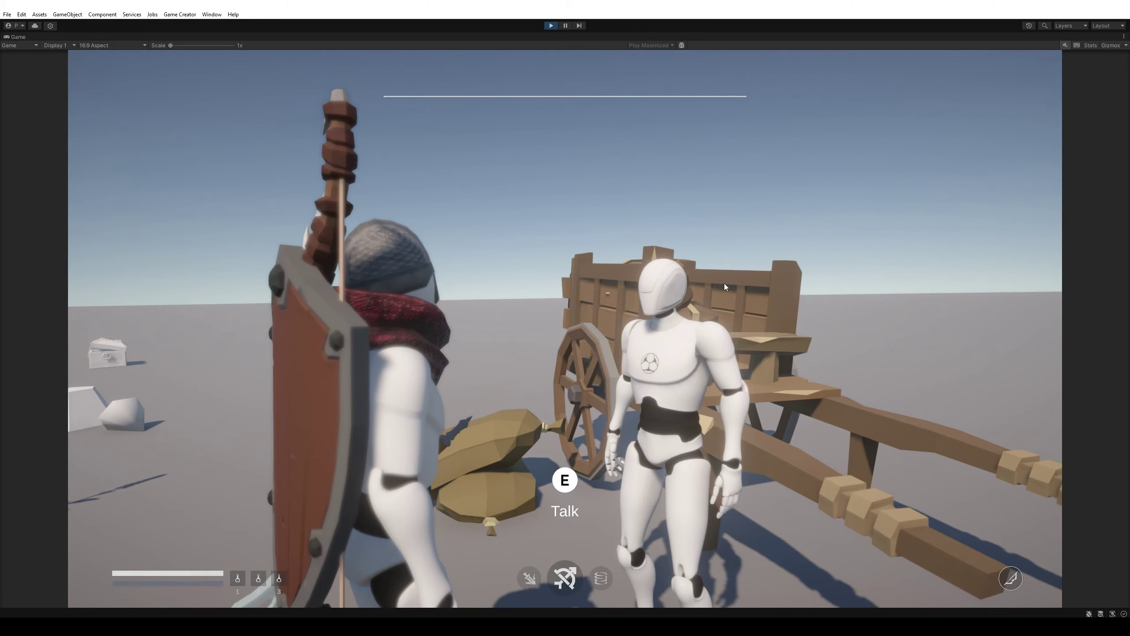
Run the player through the checkpoint area and save the game at the green sphere.
{"action": "key", "text": "w"}
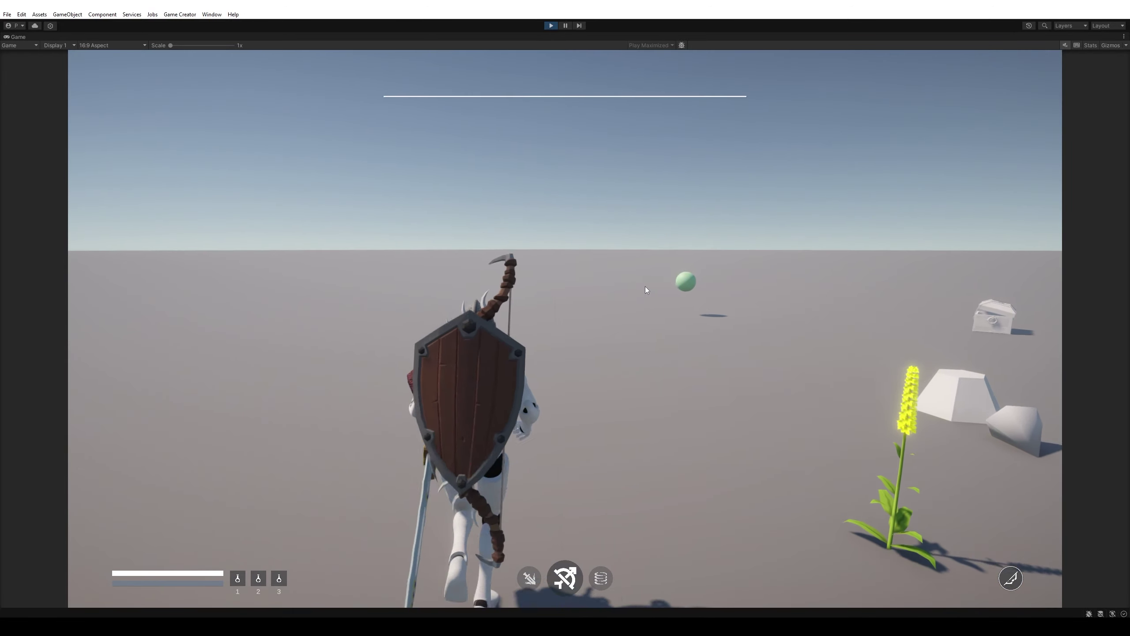
{"action": "key", "text": "d"}
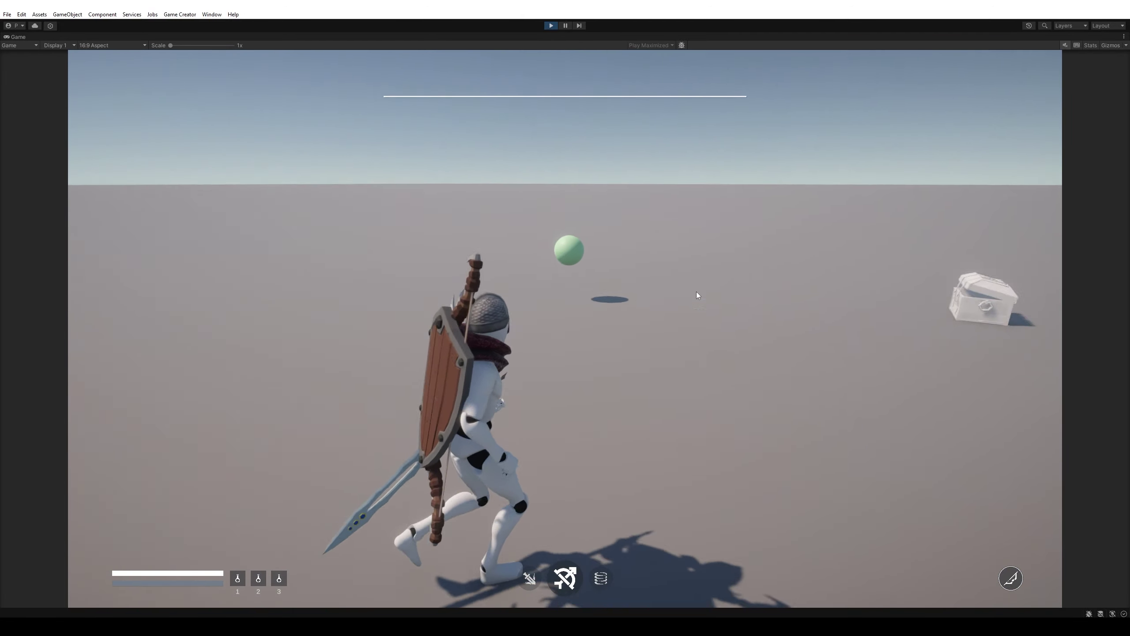
{"action": "key", "text": "s"}
{"action": "key", "text": "w"}
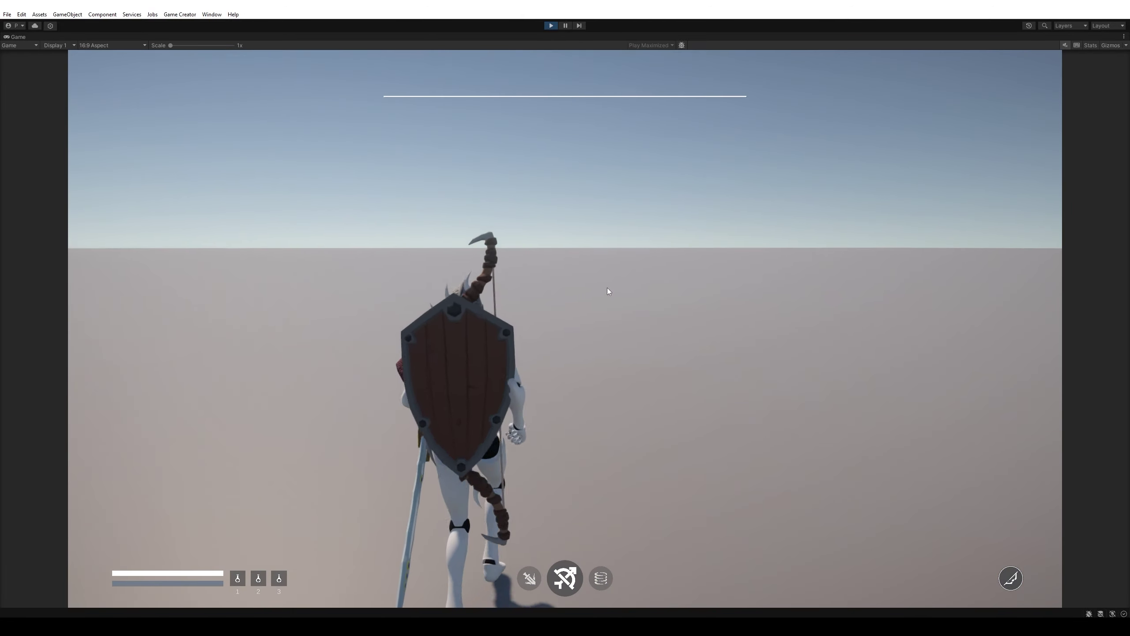
{"action": "key", "text": "w"}
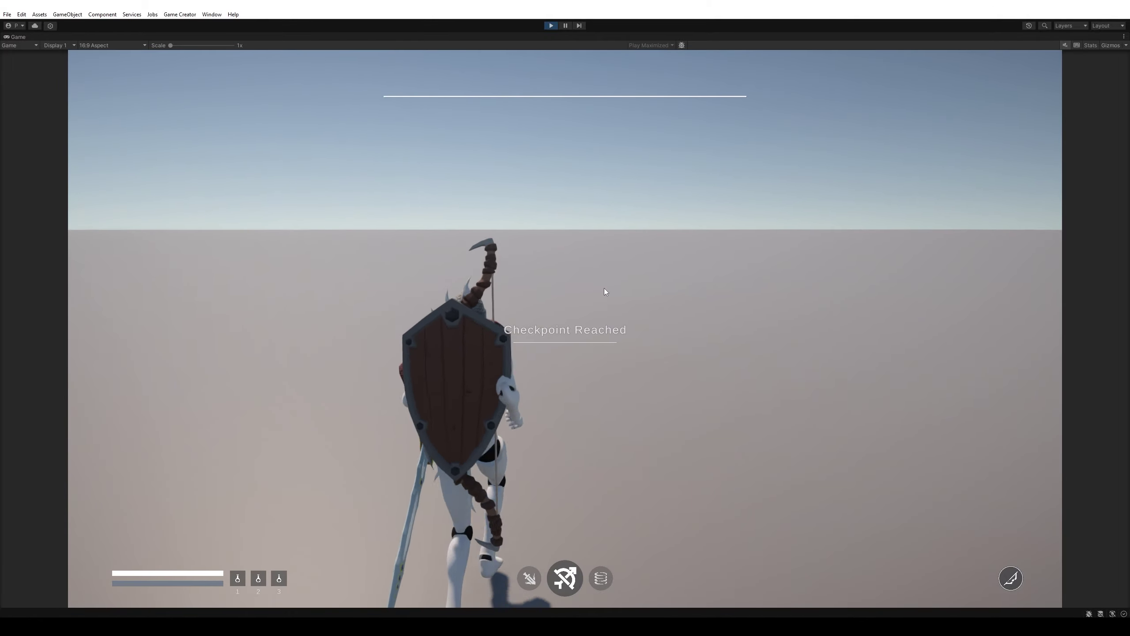
{"action": "key", "text": "w"}
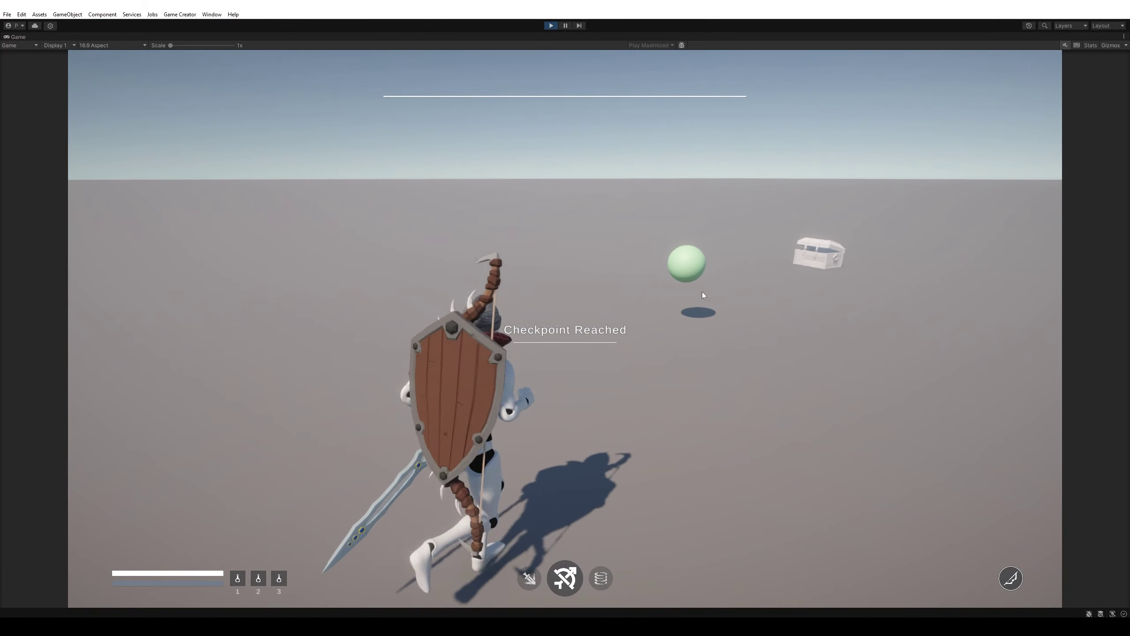
{"action": "key", "text": "d"}
{"action": "key", "text": "w"}
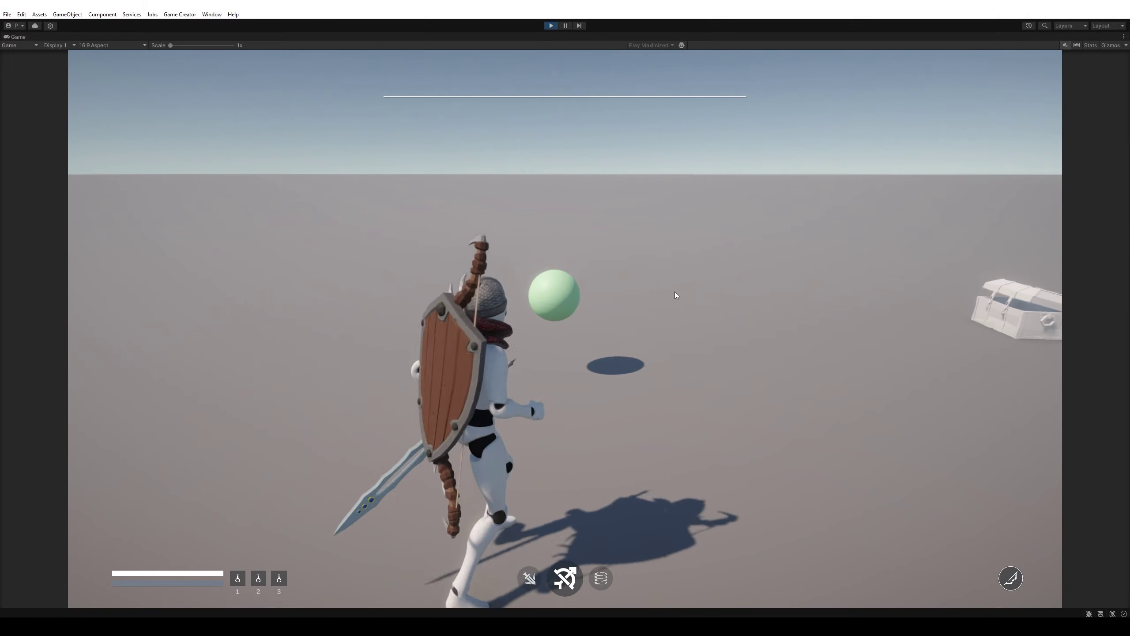
{"action": "key", "text": "e"}
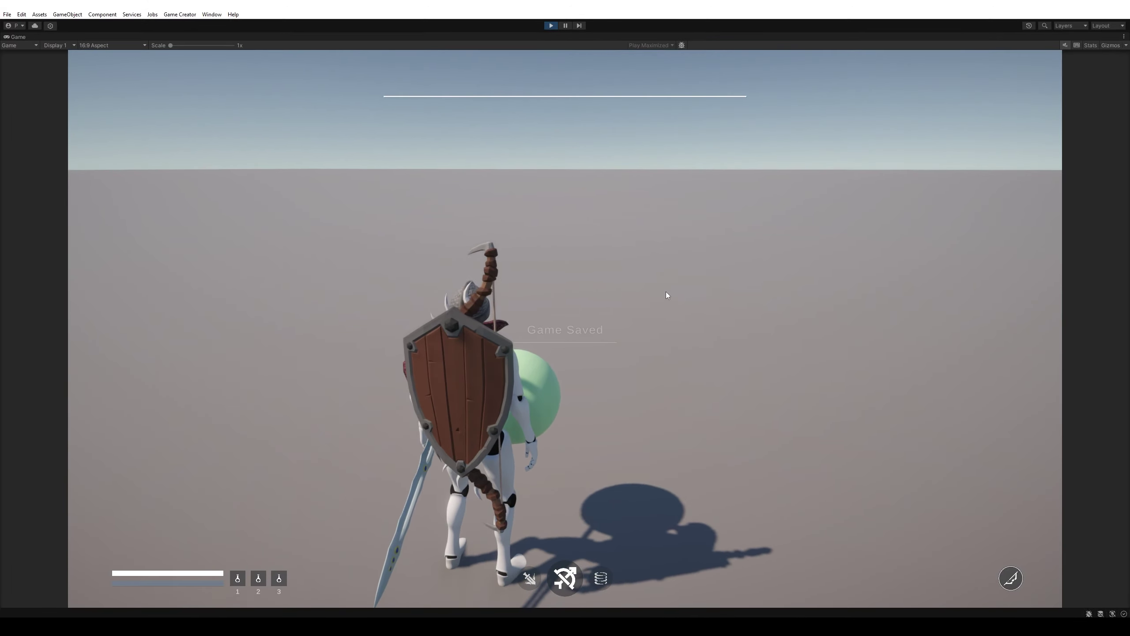
Run the player past the gather cones to the red enemy, drawing the sword on the way.
{"action": "key", "text": "d"}
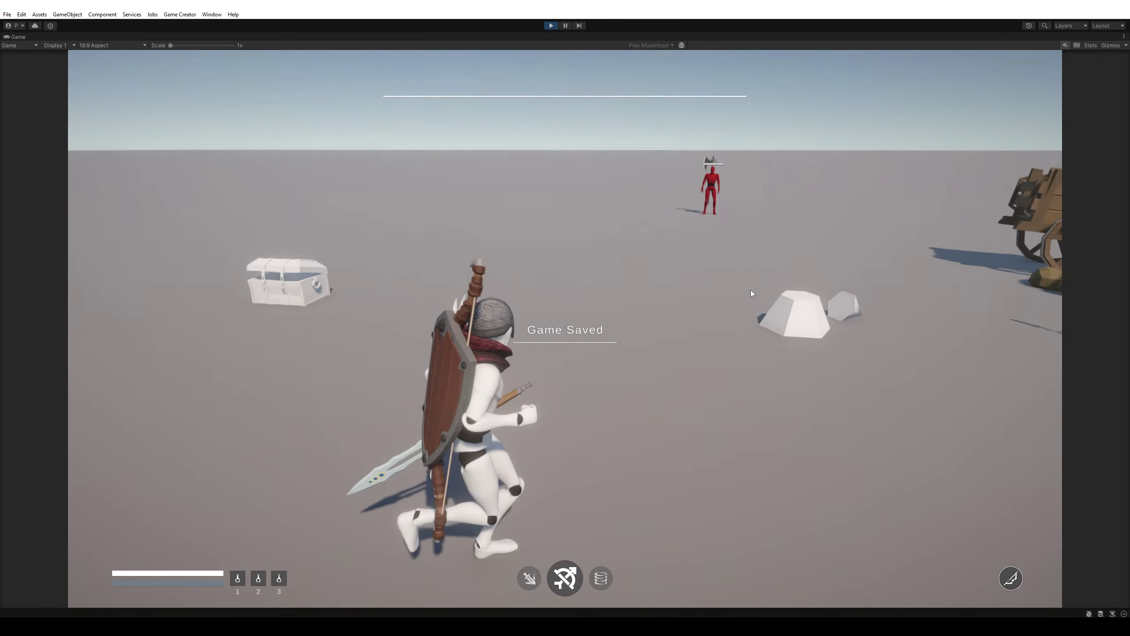
{"action": "key", "text": "w"}
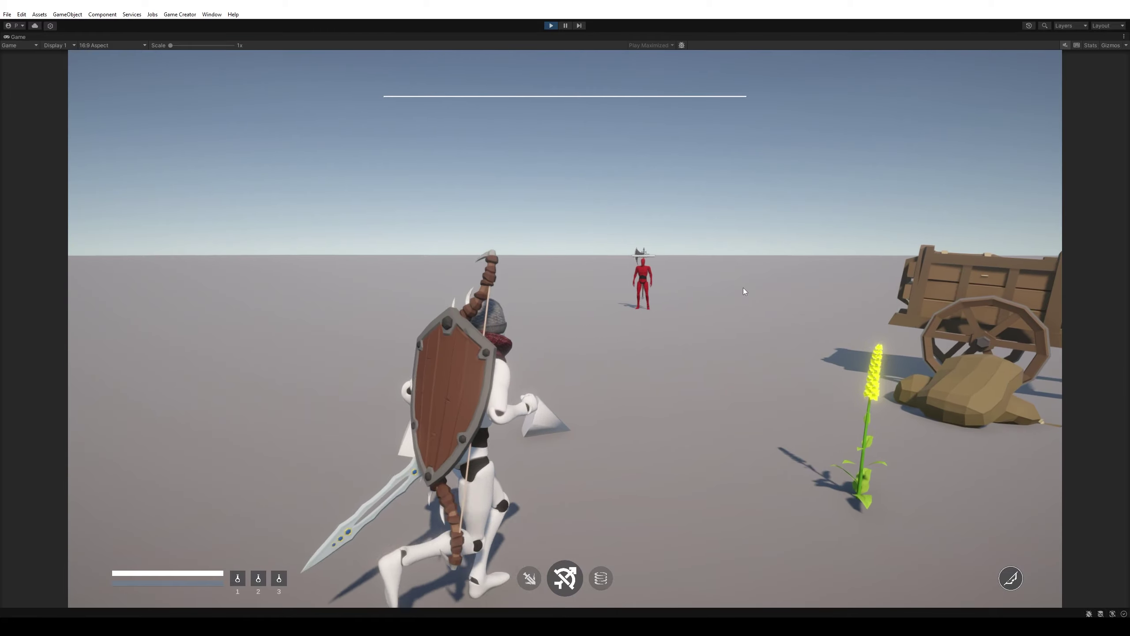
{"action": "key", "text": "w"}
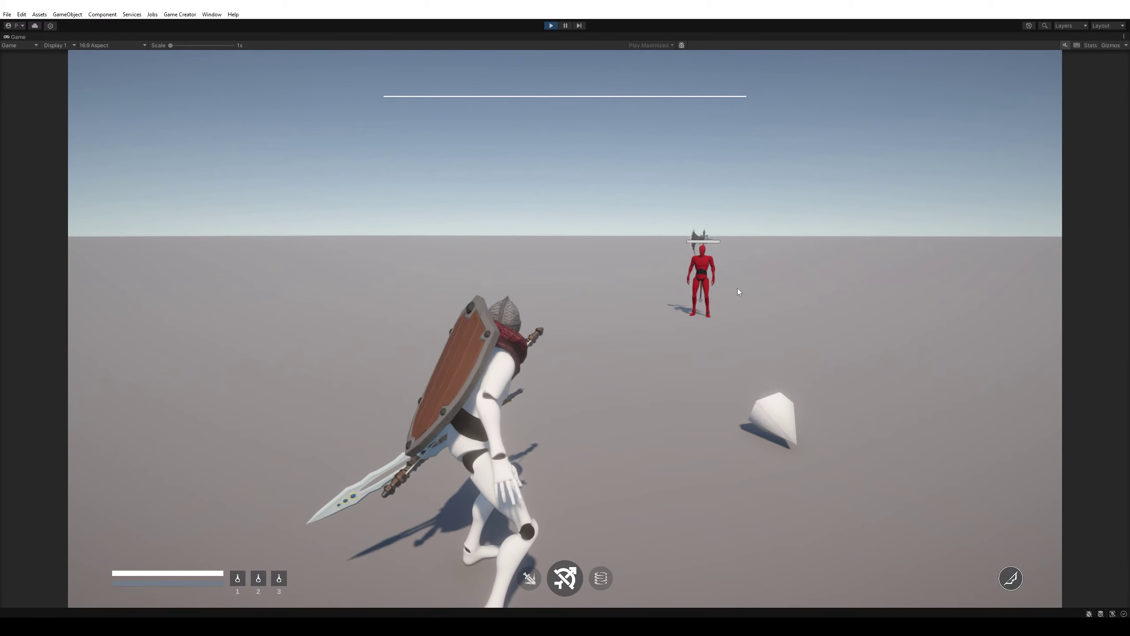
{"action": "key", "text": "Tab"}
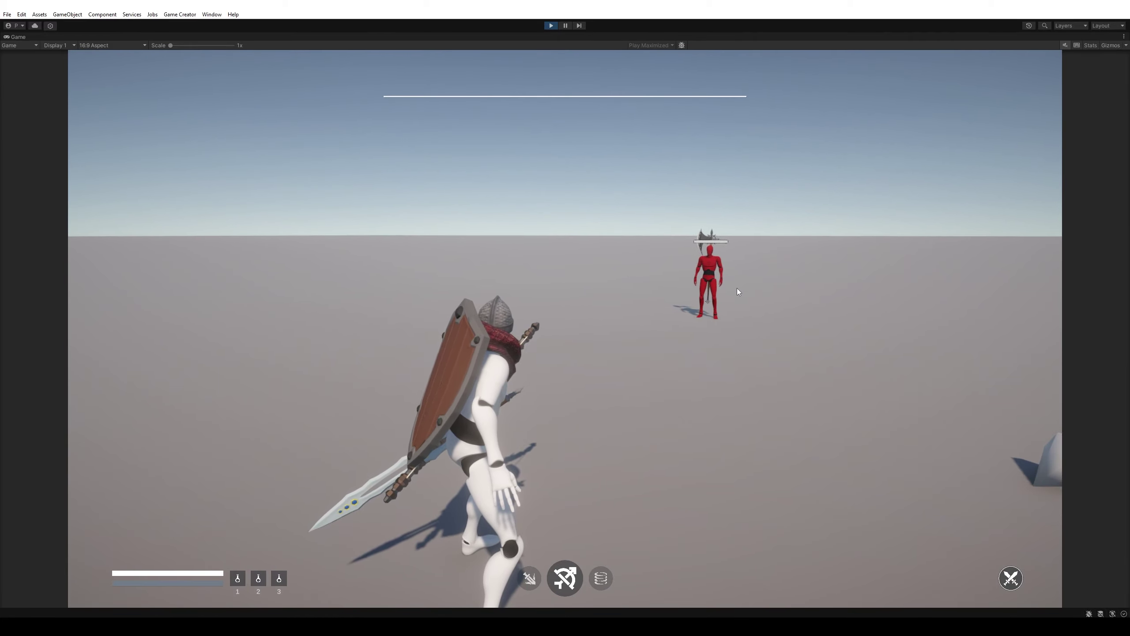
{"action": "key", "text": "w"}
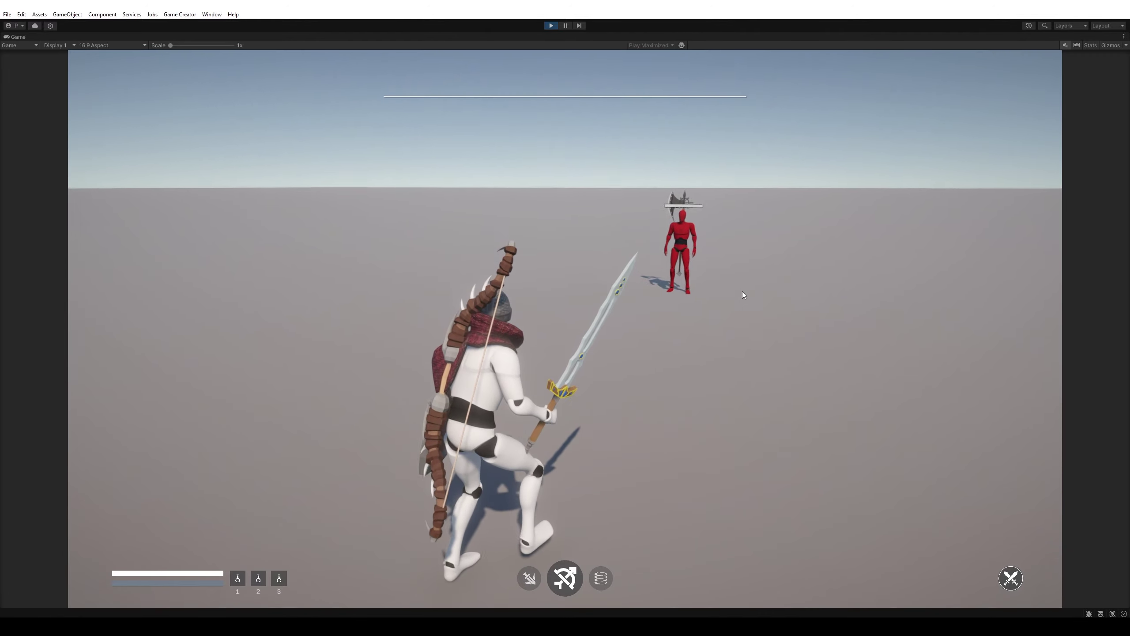
{"action": "key", "text": "w"}
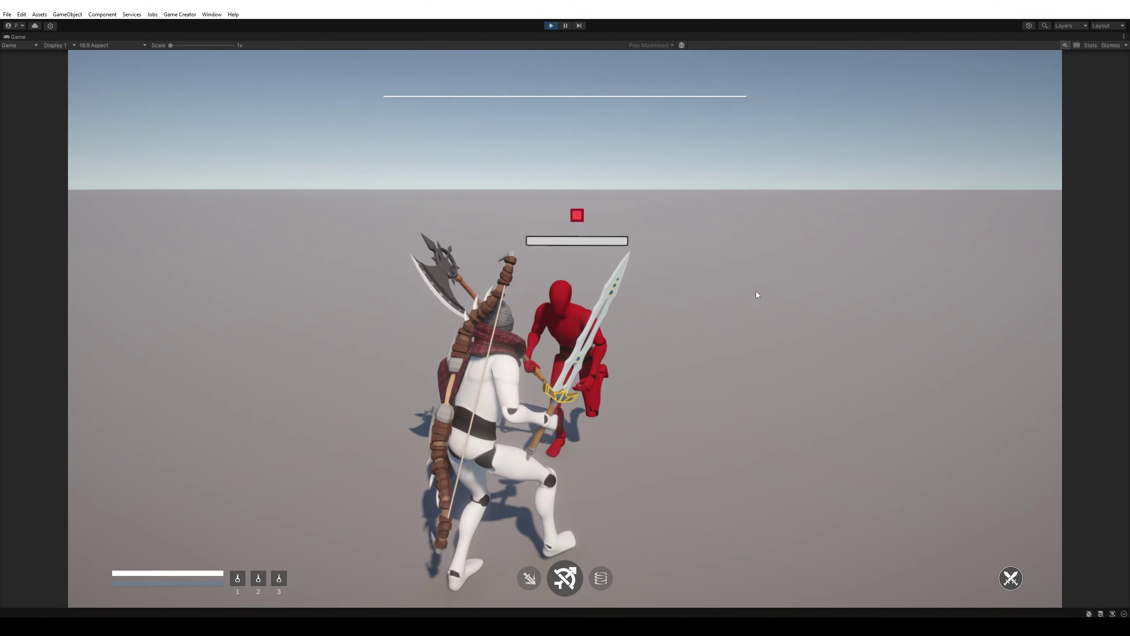
Circle and back away from the red enemy, testing the shield block against its axe attacks.
{"action": "key", "text": "a"}
{"action": "key", "text": "a"}
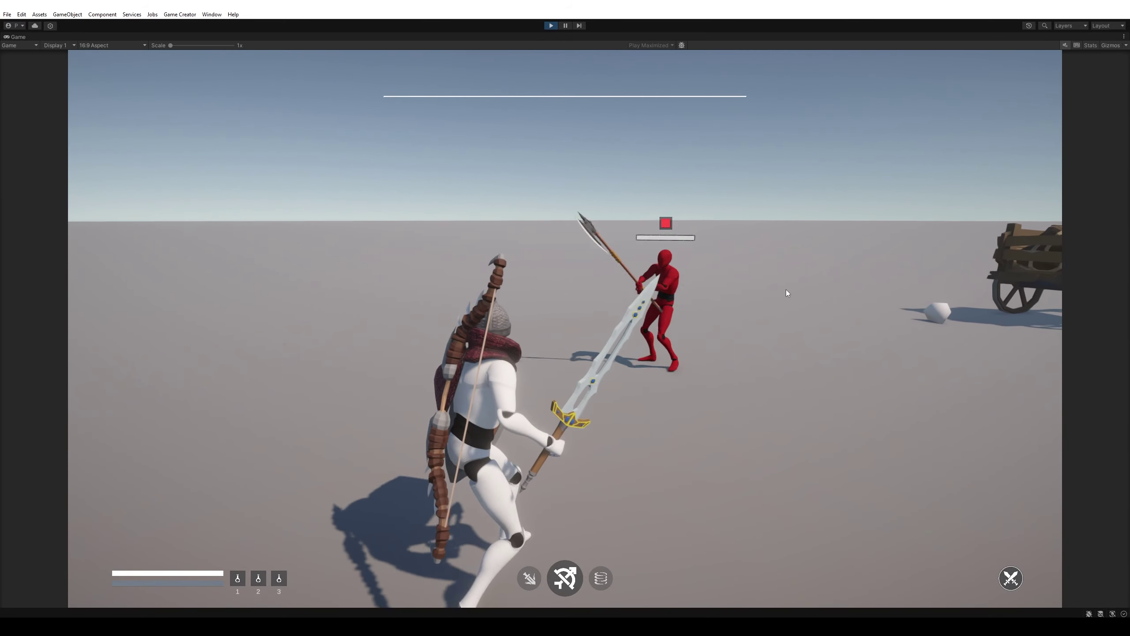
{"action": "right_click", "coordinate": [788, 290]}
{"action": "key", "text": "s"}
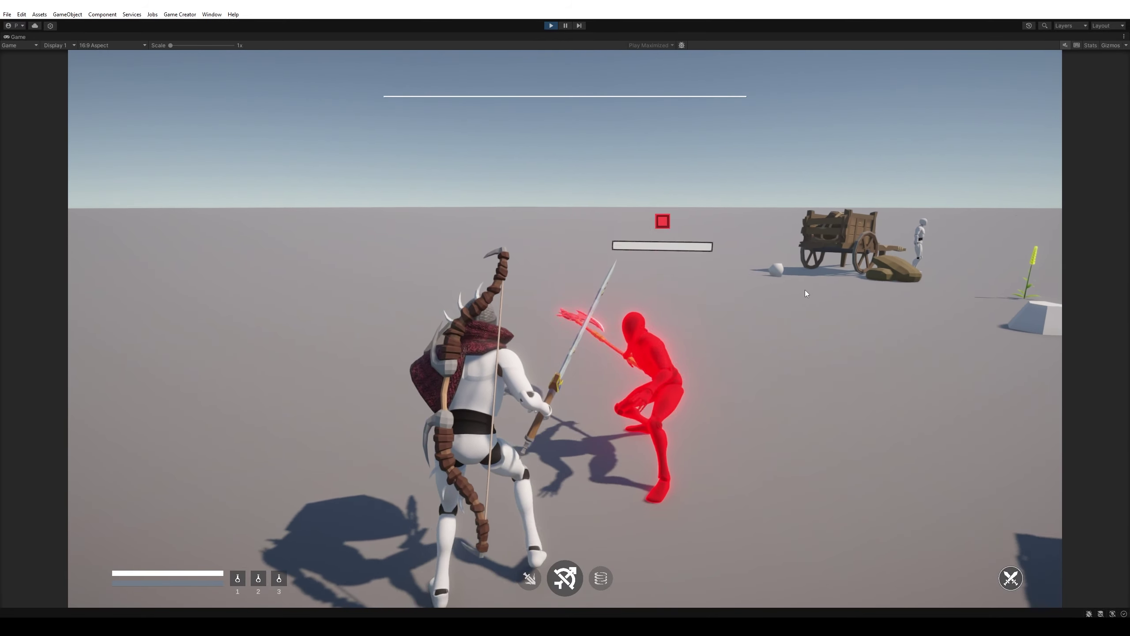
{"action": "key", "text": "s"}
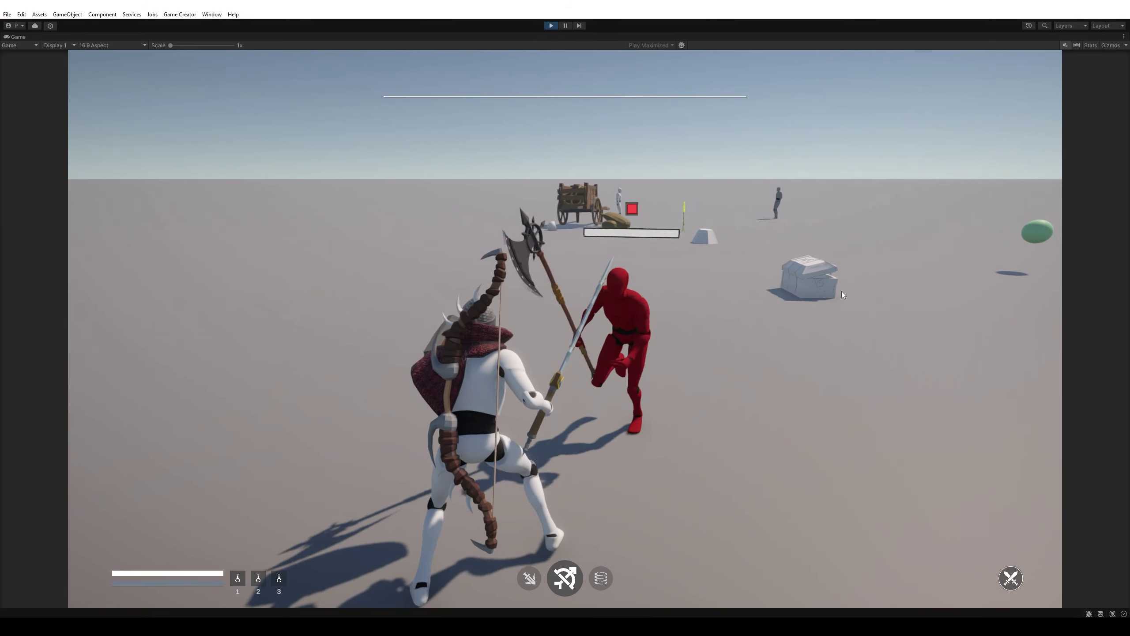
{"action": "right_click", "coordinate": [846, 292]}
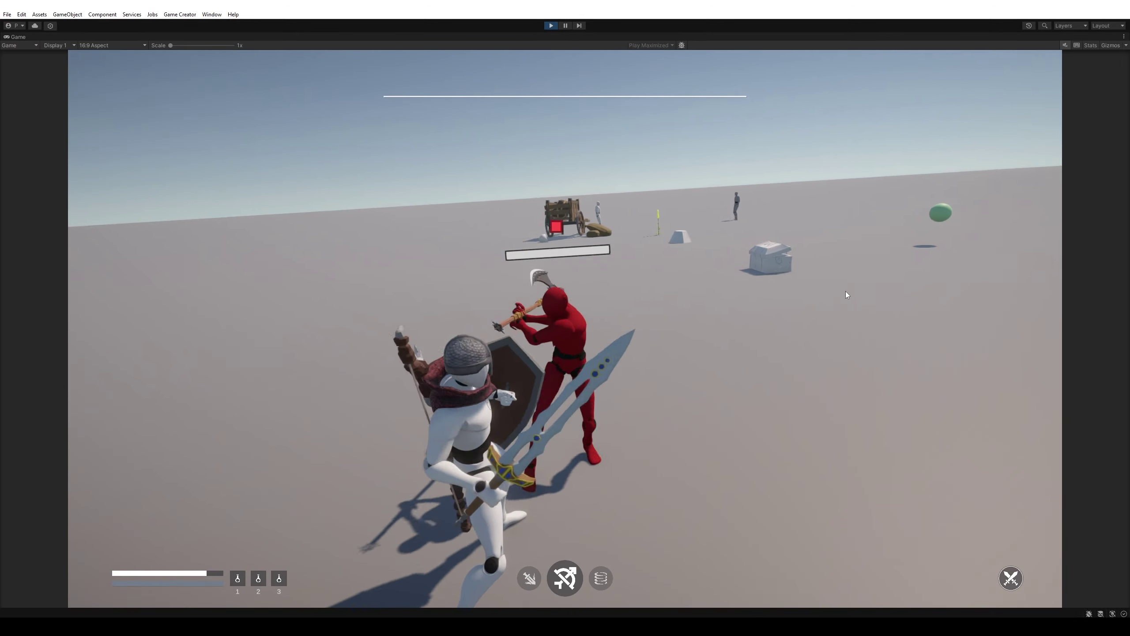
{"action": "right_click", "coordinate": [843, 288]}
Strike the red enemy repeatedly with the sword until it is defeated, and run the player back towards the chest.
{"action": "left_click", "coordinate": [819, 287]}
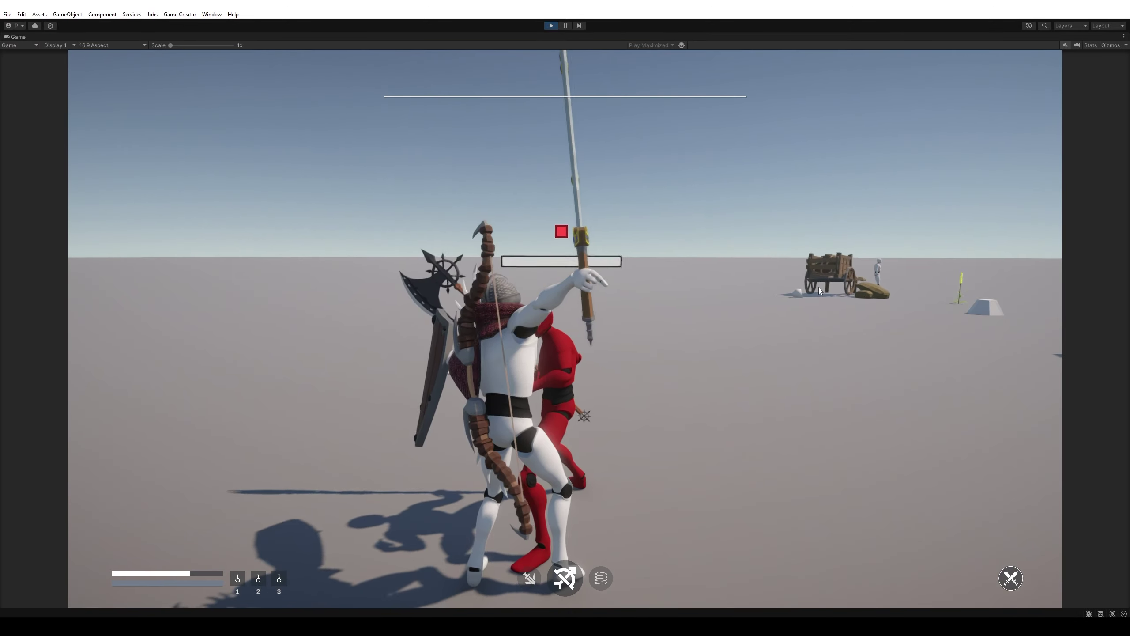
{"action": "left_click", "coordinate": [816, 287]}
{"action": "left_click", "coordinate": [816, 286]}
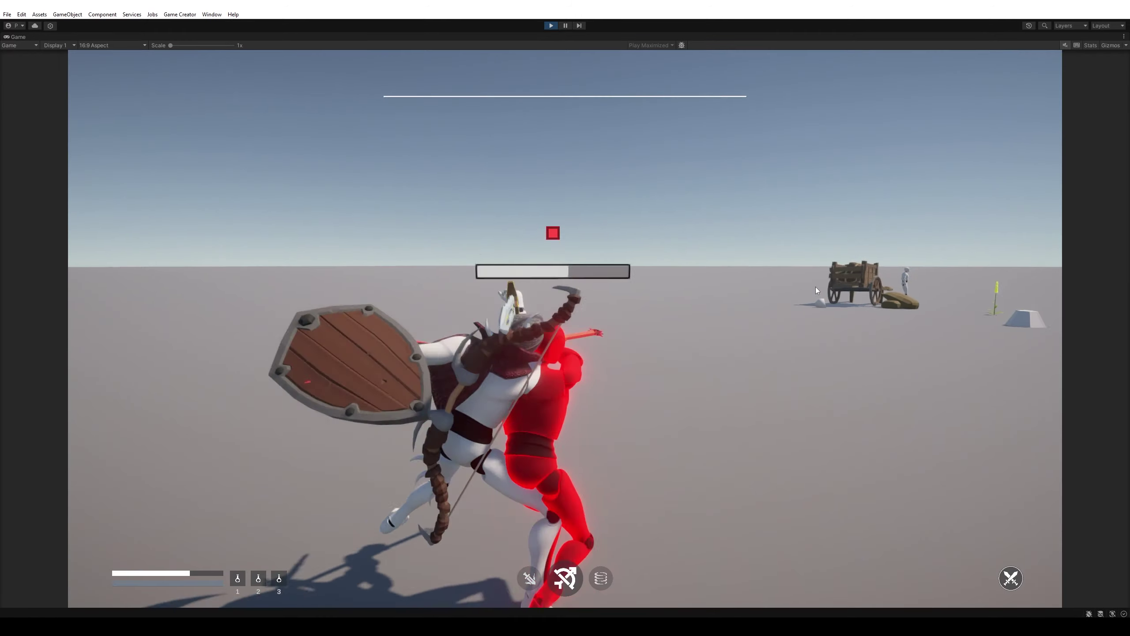
{"action": "key", "text": "w"}
{"action": "key", "text": "w"}
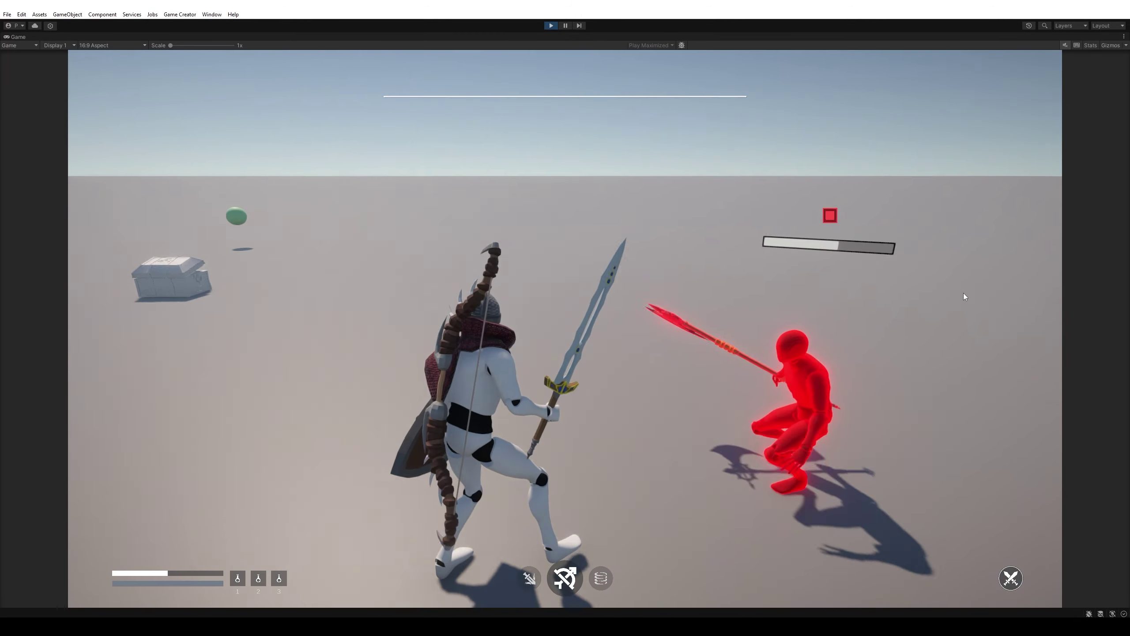
{"action": "left_click", "coordinate": [967, 294]}
{"action": "left_click", "coordinate": [963, 294]}
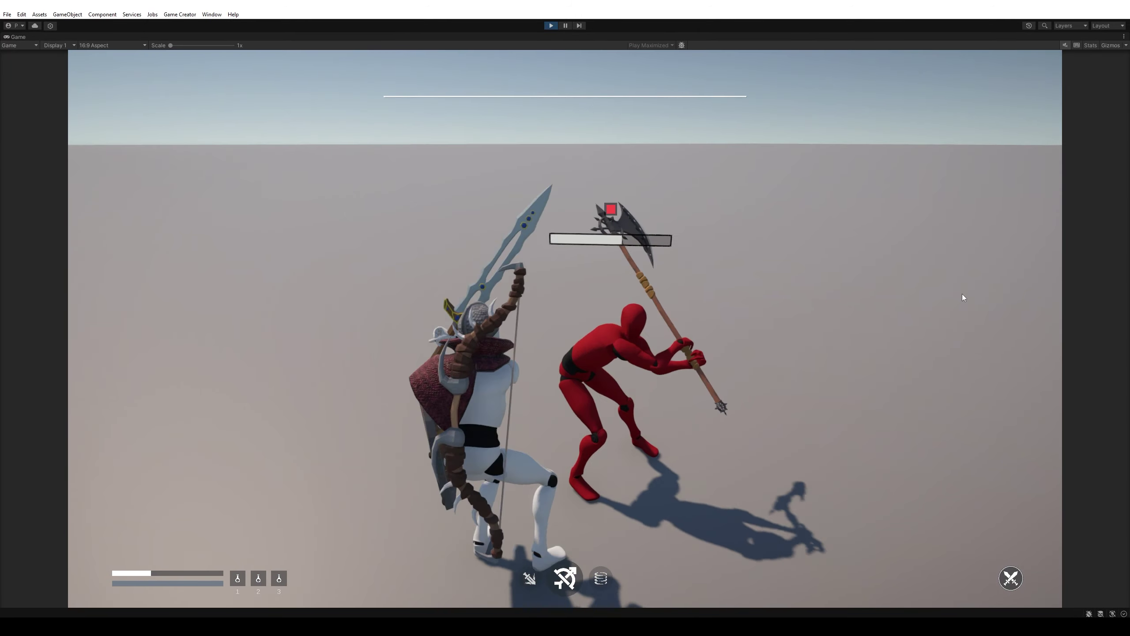
{"action": "left_click", "coordinate": [961, 294]}
{"action": "left_click", "coordinate": [953, 292]}
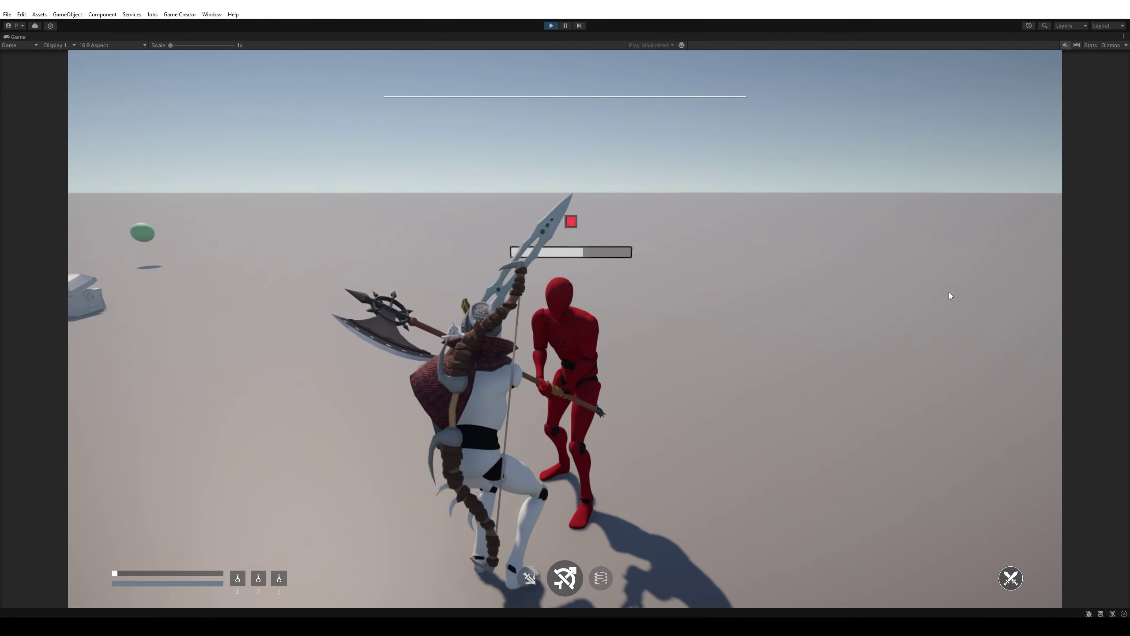
{"action": "left_click", "coordinate": [948, 292]}
{"action": "left_click", "coordinate": [934, 272]}
{"action": "left_click", "coordinate": [934, 271]}
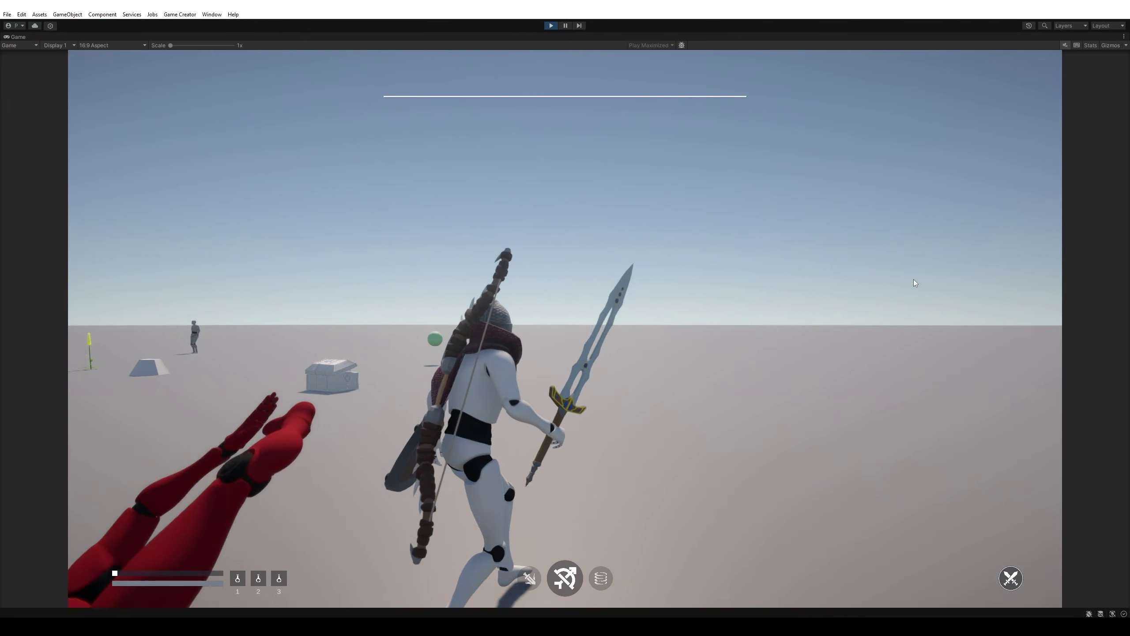
{"action": "key", "text": "d"}
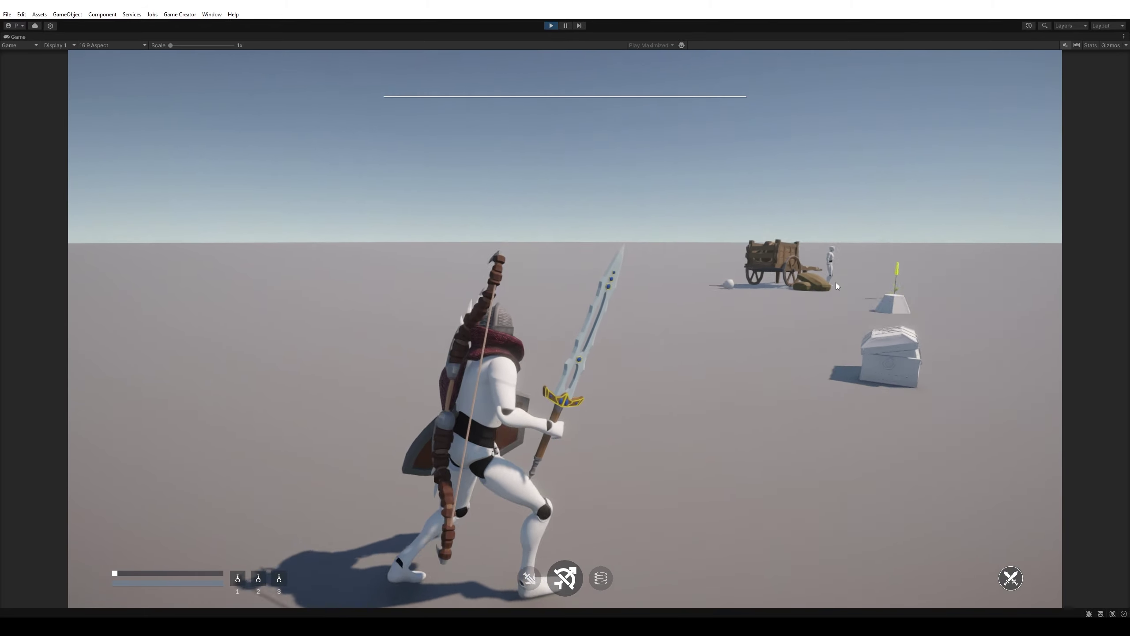
{"action": "key", "text": "d"}
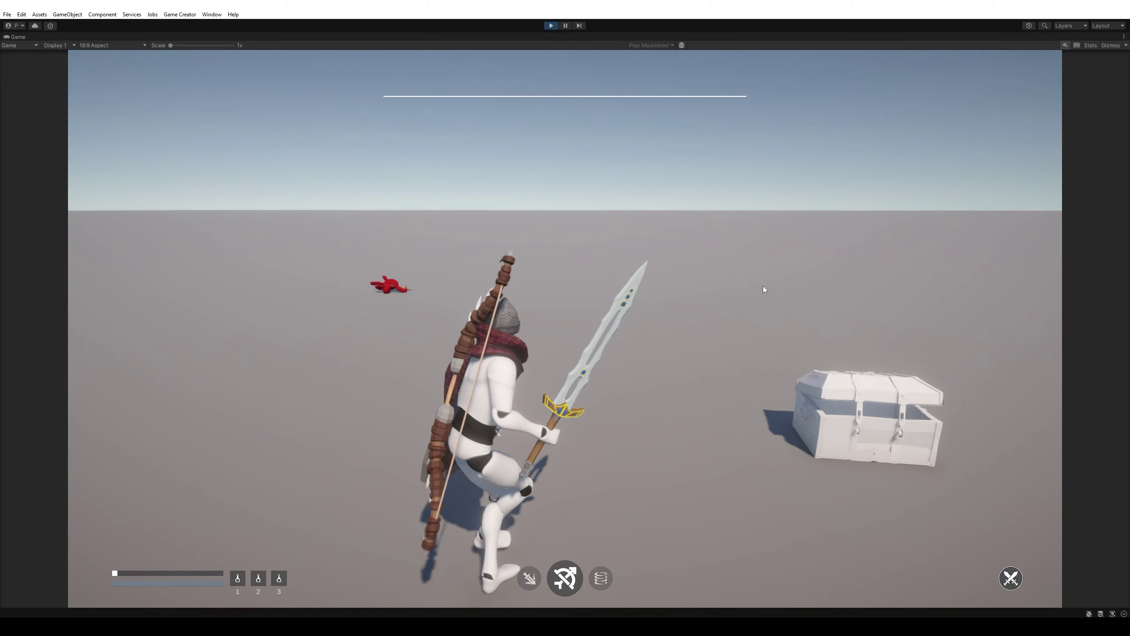
Run the player from the chest past the merchant's cart to the grey civilian, sheathing the sword on the way.
{"action": "key", "text": "s"}
{"action": "key", "text": "a"}
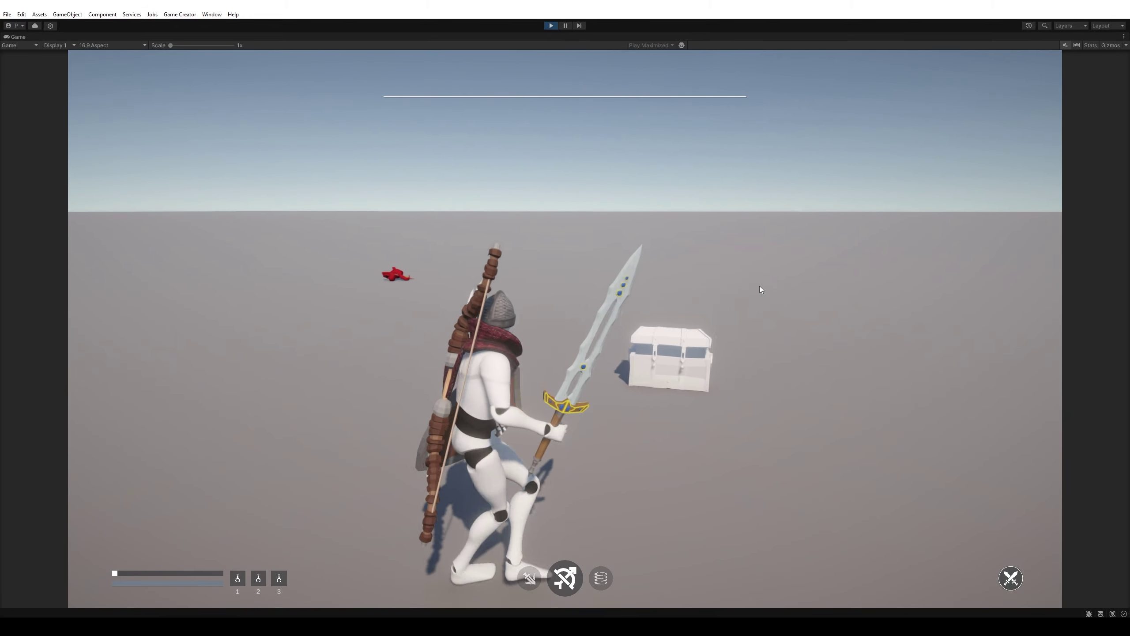
{"action": "key", "text": "w"}
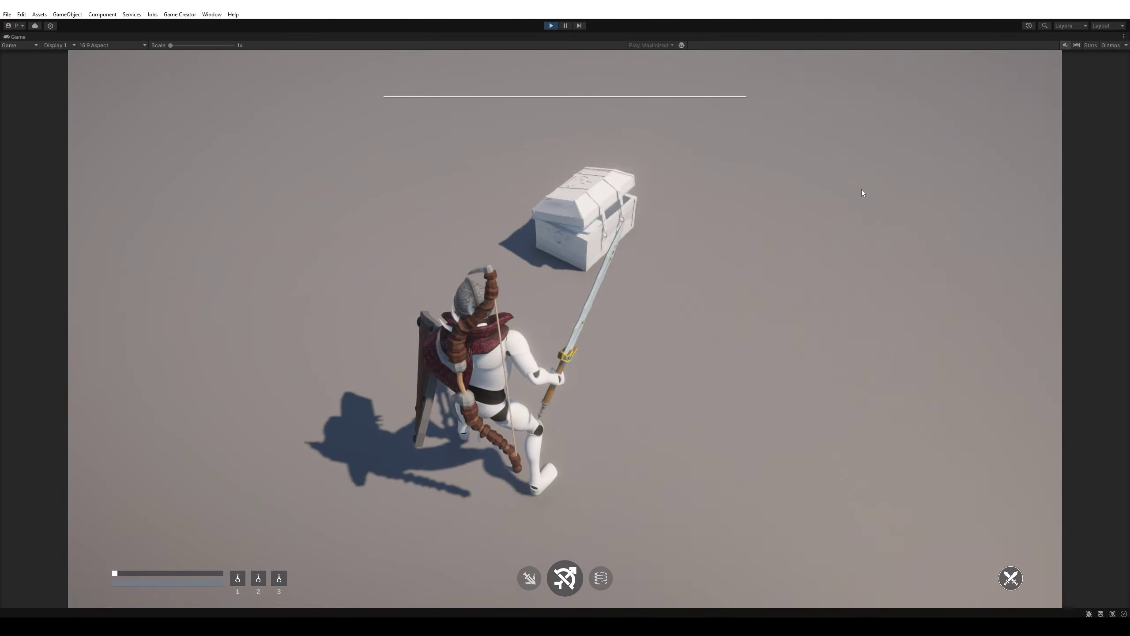
{"action": "key", "text": "w"}
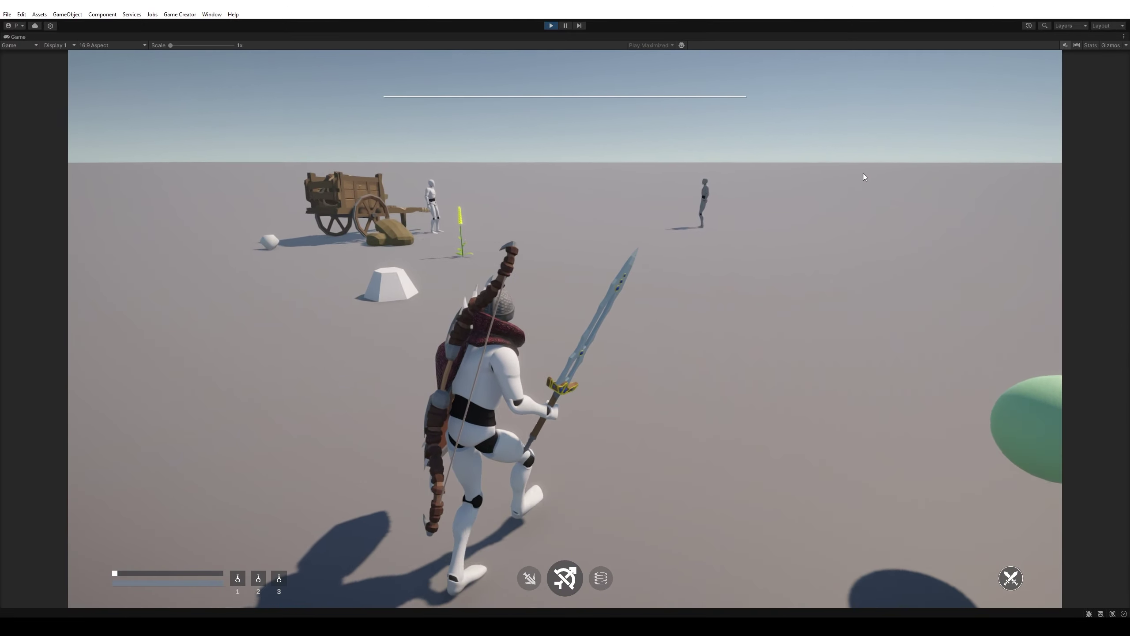
{"action": "key", "text": "w"}
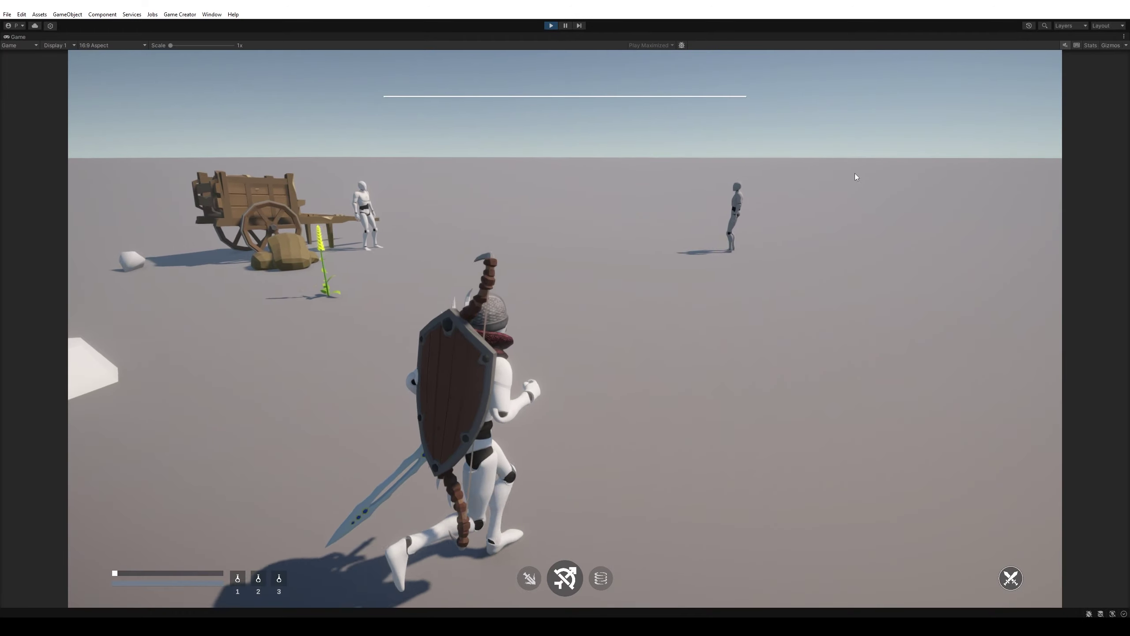
{"action": "key", "text": "w"}
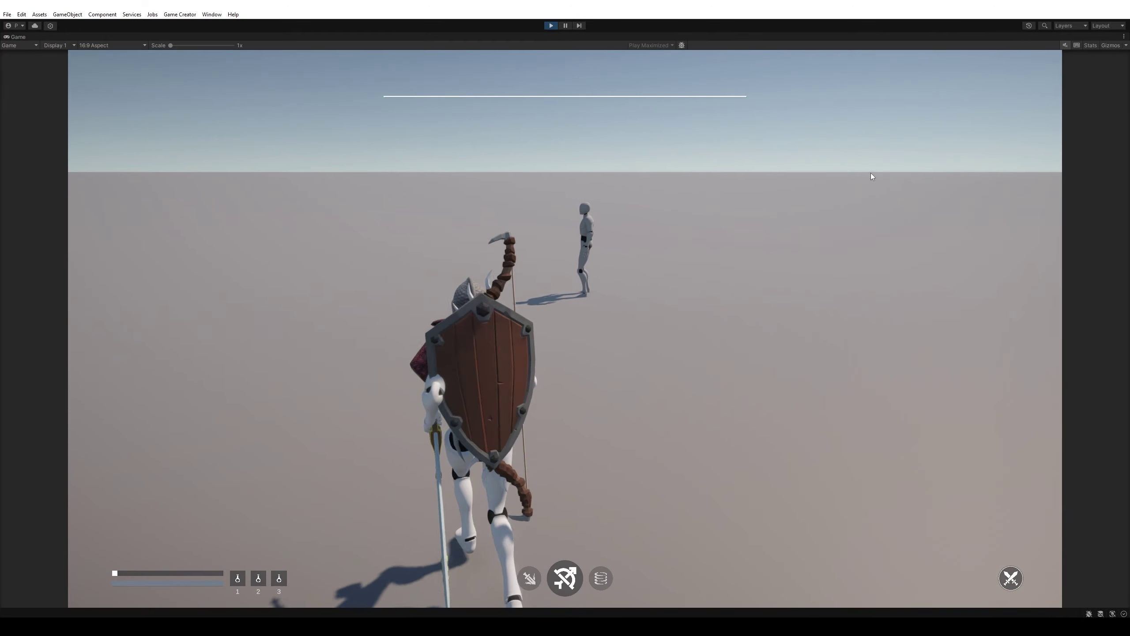
{"action": "key", "text": "w"}
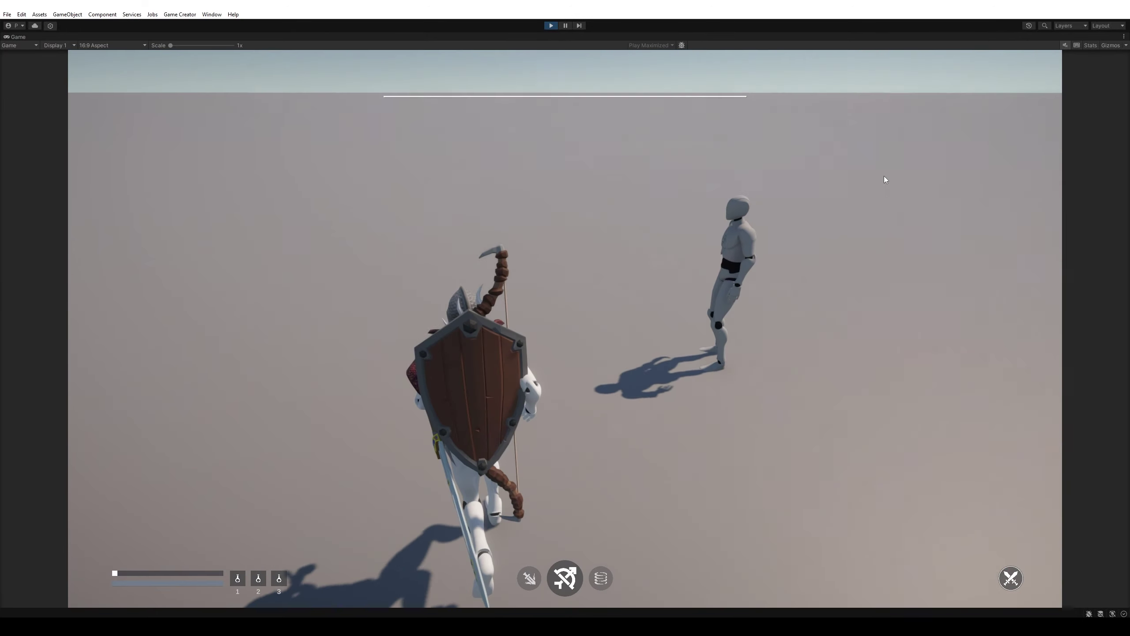
{"action": "key", "text": "w"}
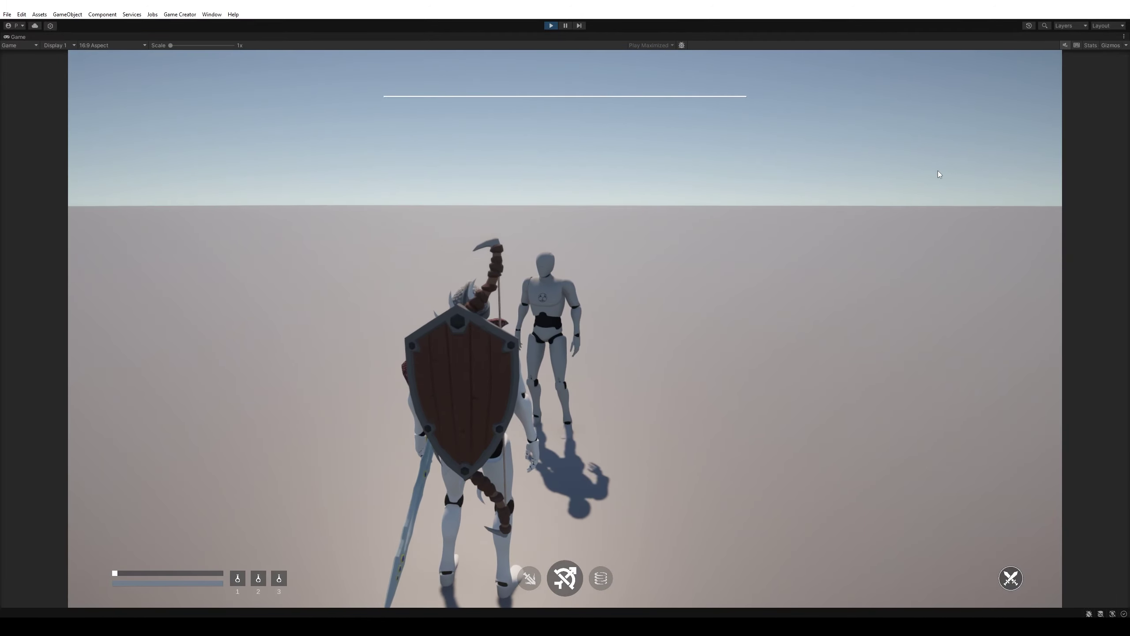
Walk the player around the grey civilian at close range with the sword sheathed.
{"action": "key", "text": "w"}
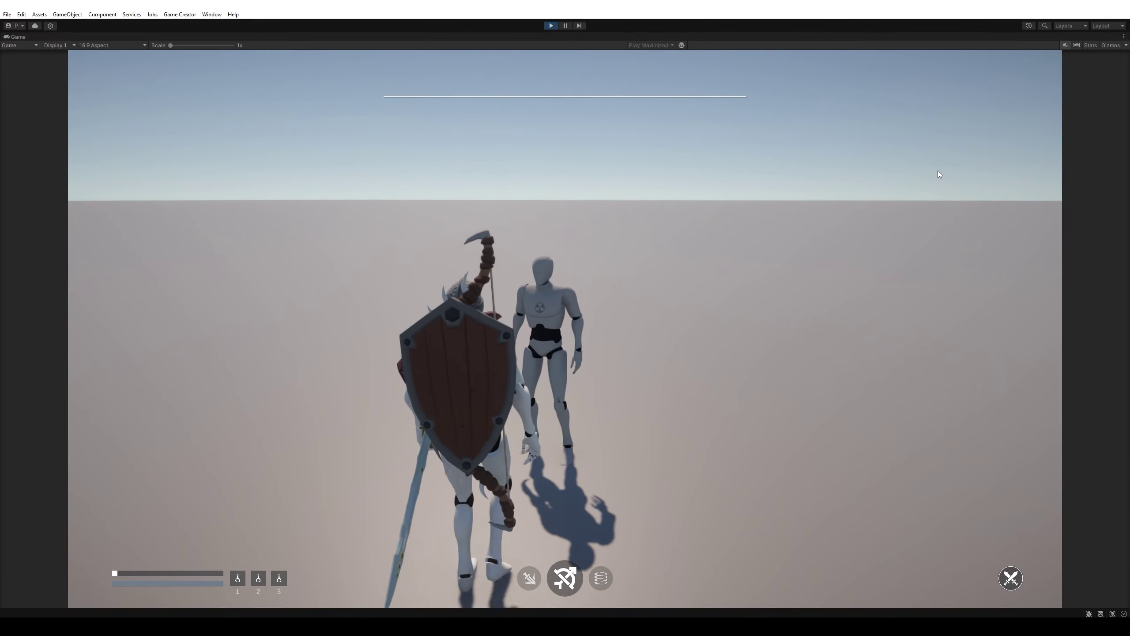
{"action": "key", "text": "s"}
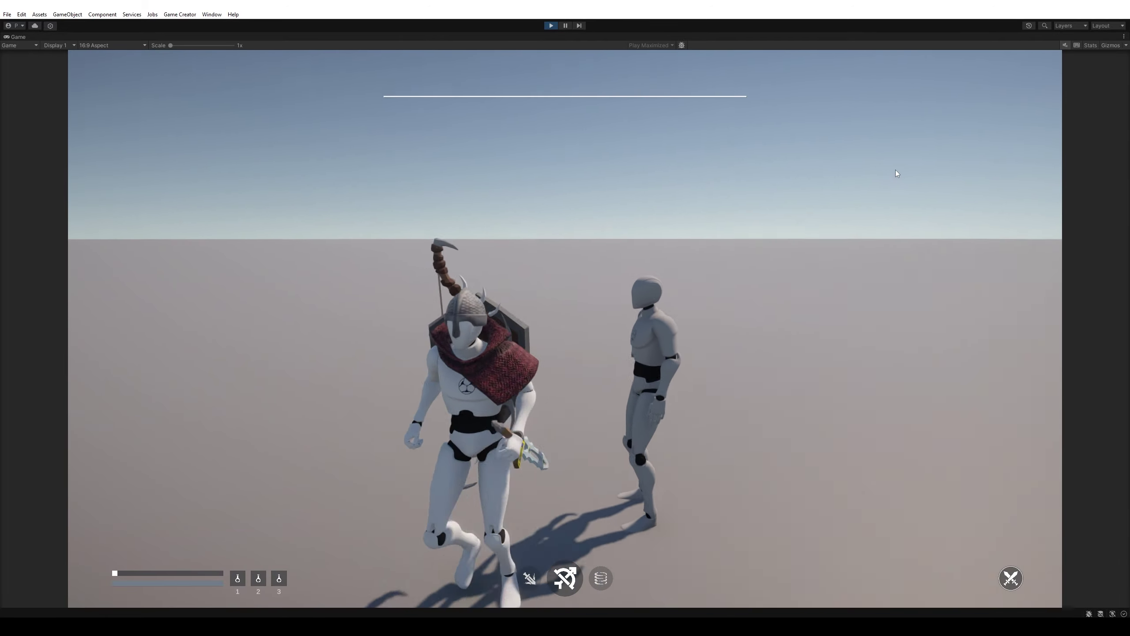
{"action": "key", "text": "w"}
{"action": "key", "text": "w"}
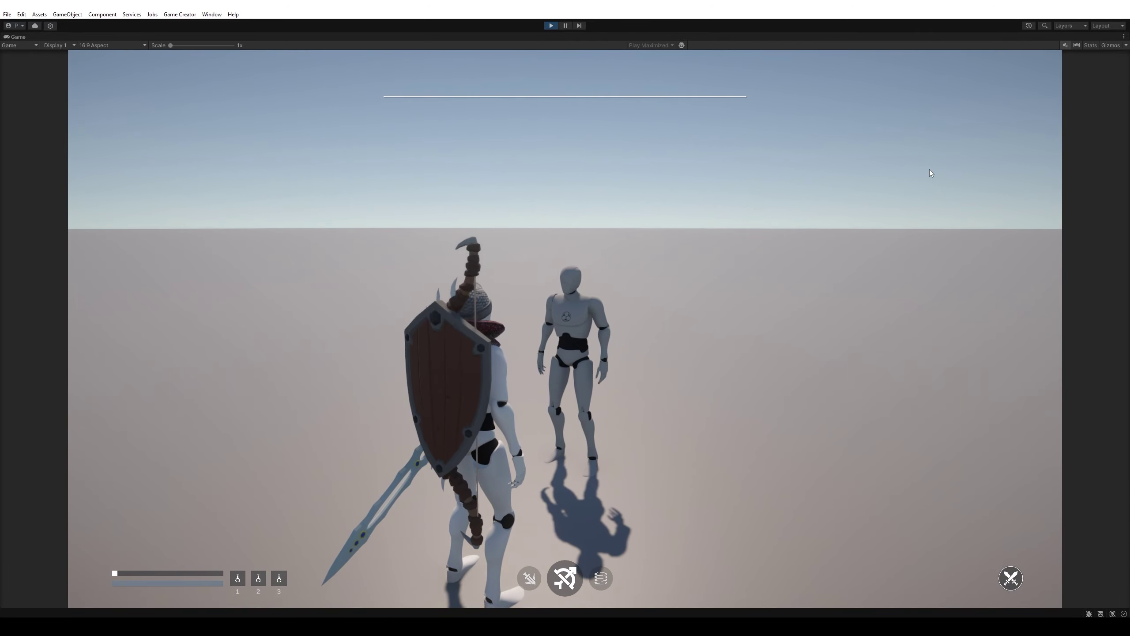
{"action": "key", "text": "w"}
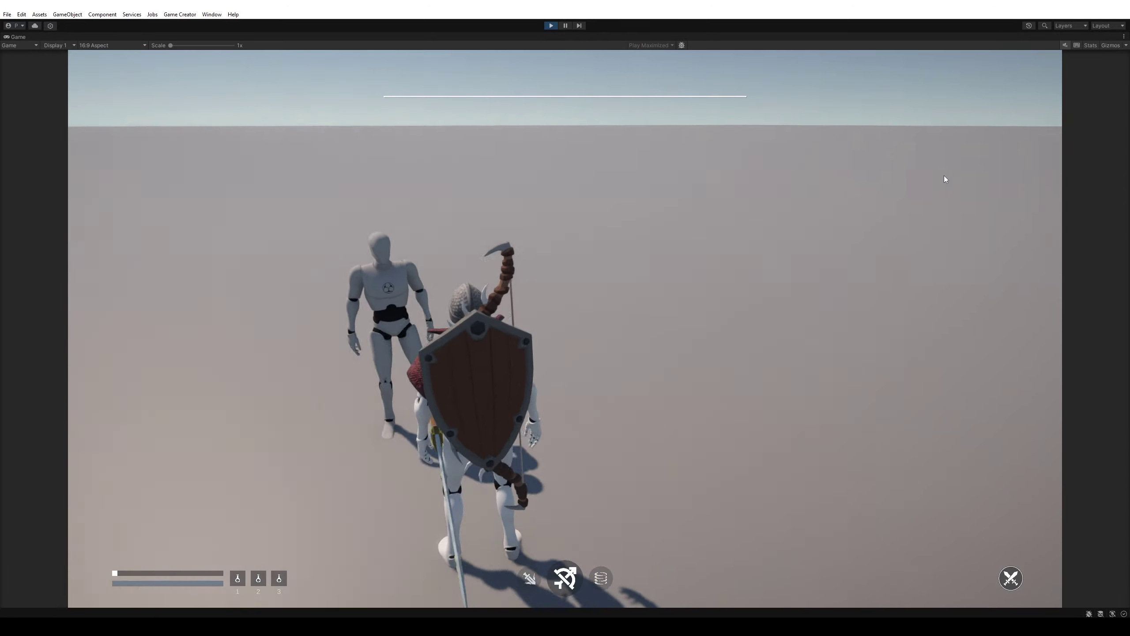
{"action": "key", "text": "w"}
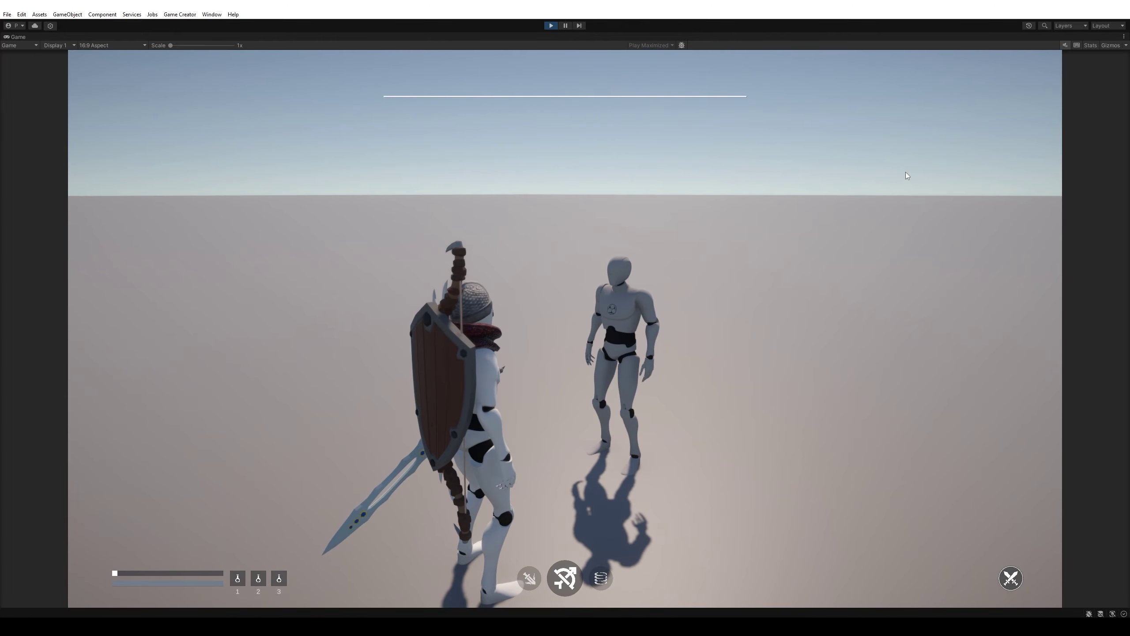
Draw the sword beside the grey civilian and attack to test whether the civilian flees.
{"action": "key", "text": "Tab"}
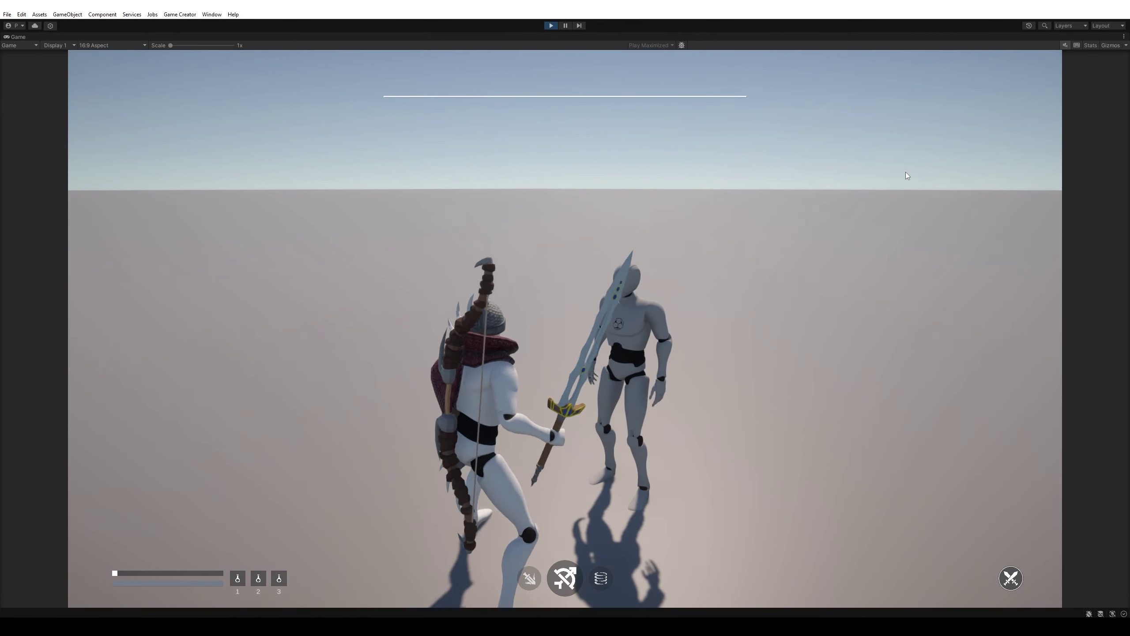
{"action": "left_click", "coordinate": [906, 172]}
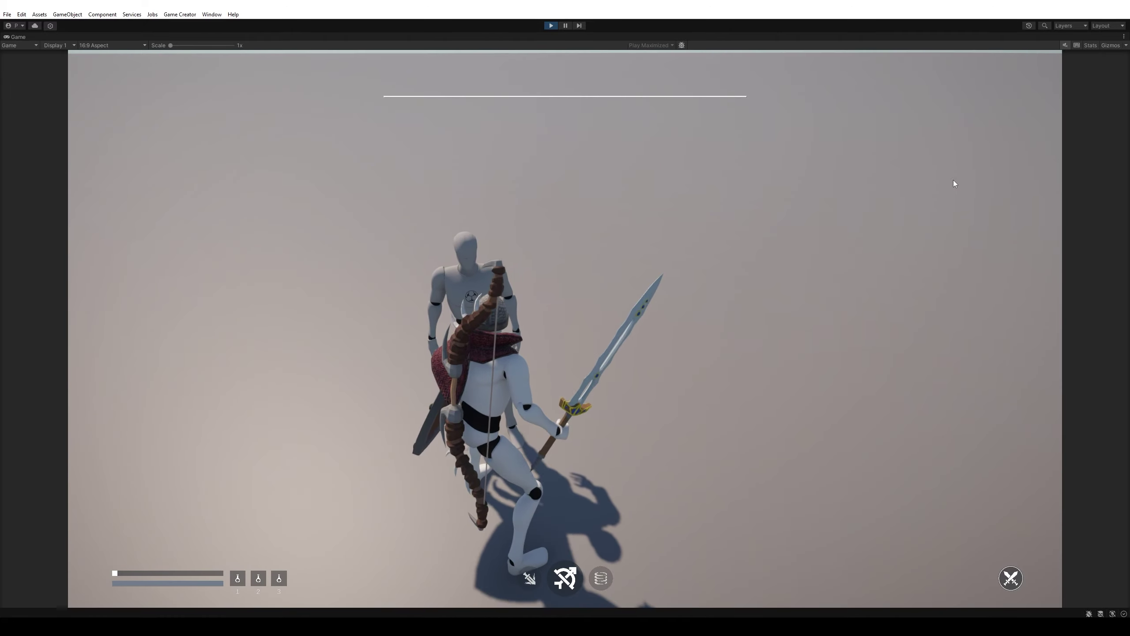
{"action": "left_click", "coordinate": [954, 180]}
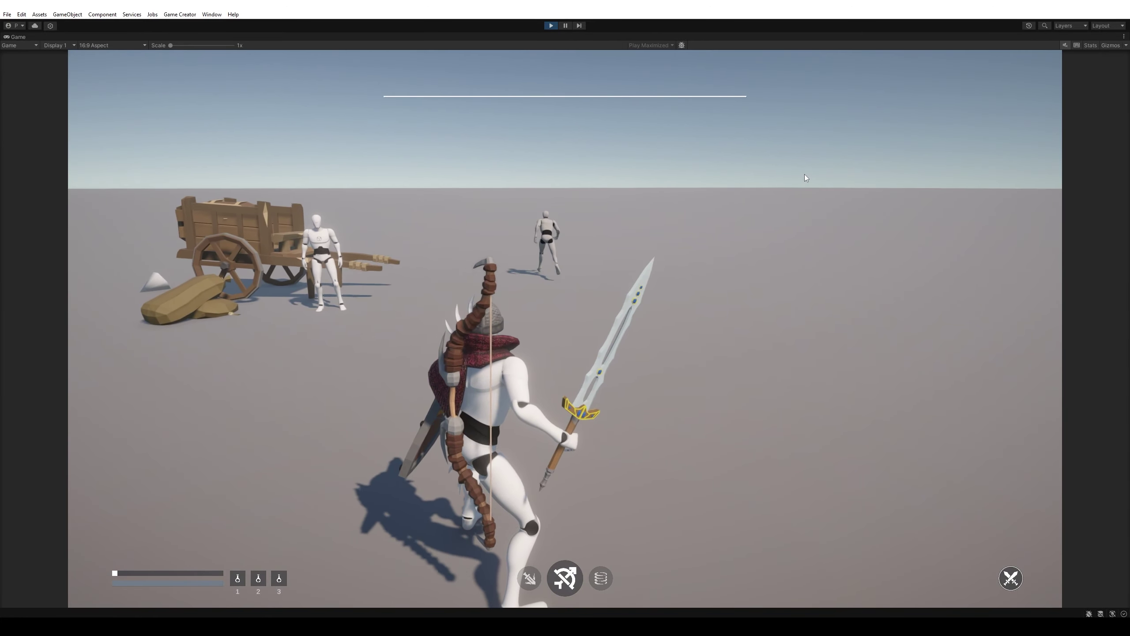
Move the player around near the merchant's cart with the sword drawn, and stop the playtest.
{"action": "right_click_drag", "start_coordinate": [805, 178], "coordinate": [767, 176]}
{"action": "key", "text": "a"}
{"action": "key", "text": "d"}
{"action": "key", "text": "a"}
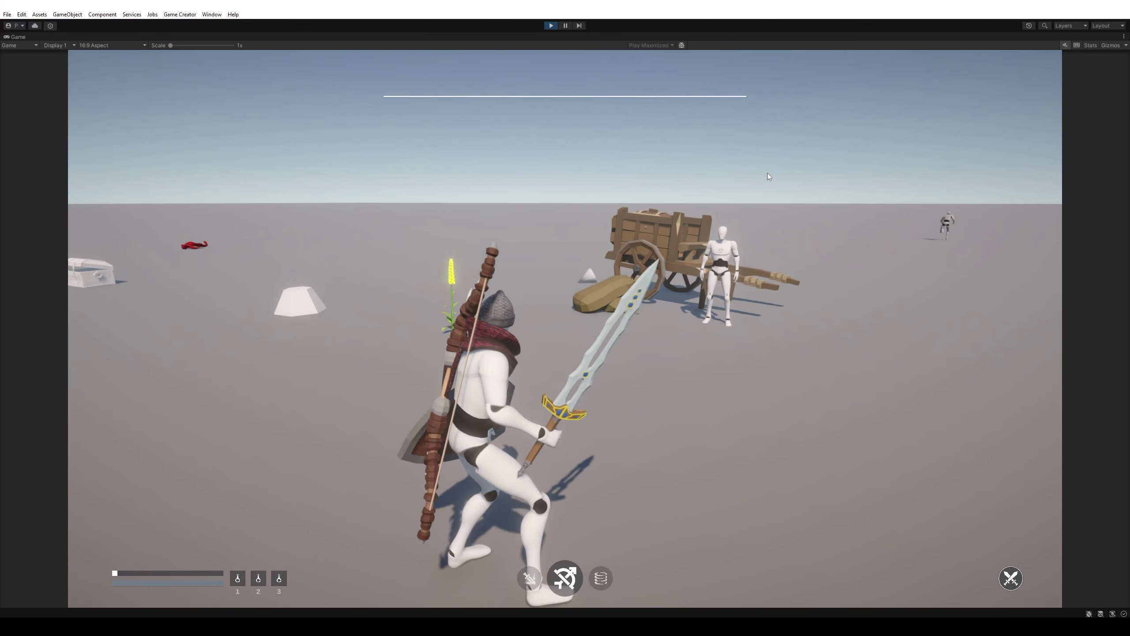
{"action": "key", "text": "w"}
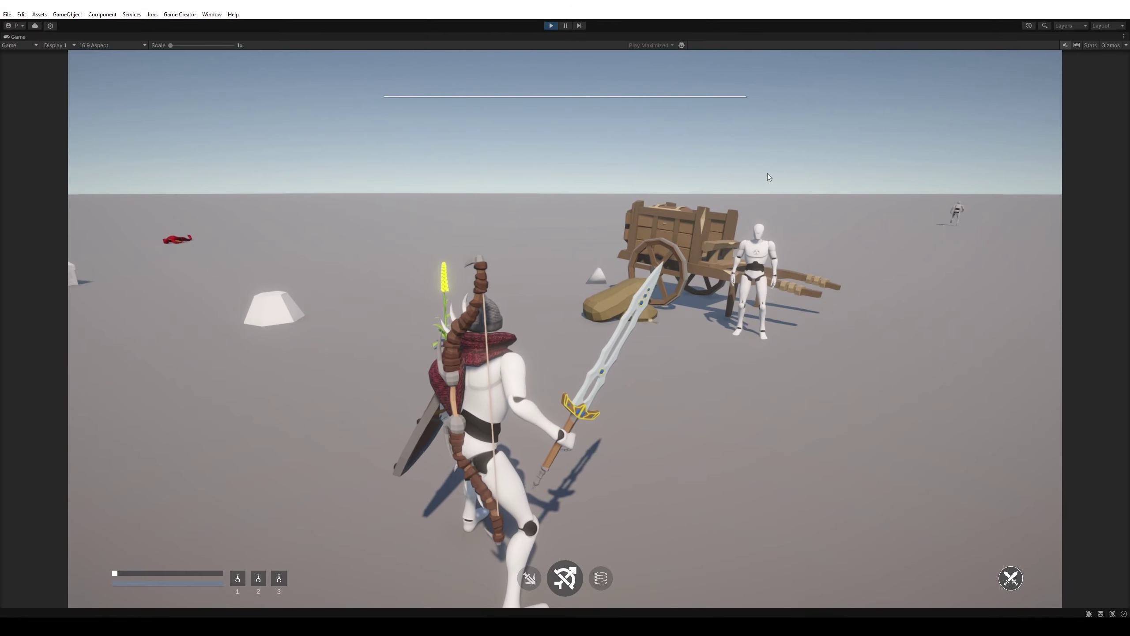
{"action": "key", "text": "w"}
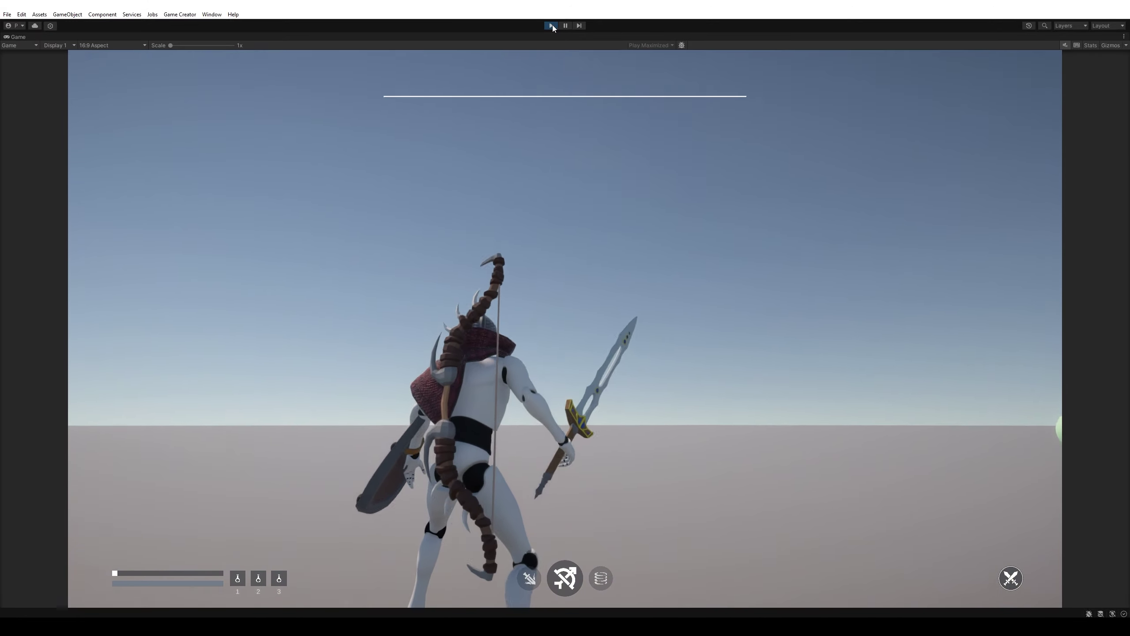
{"action": "left_click", "coordinate": [552, 25]}
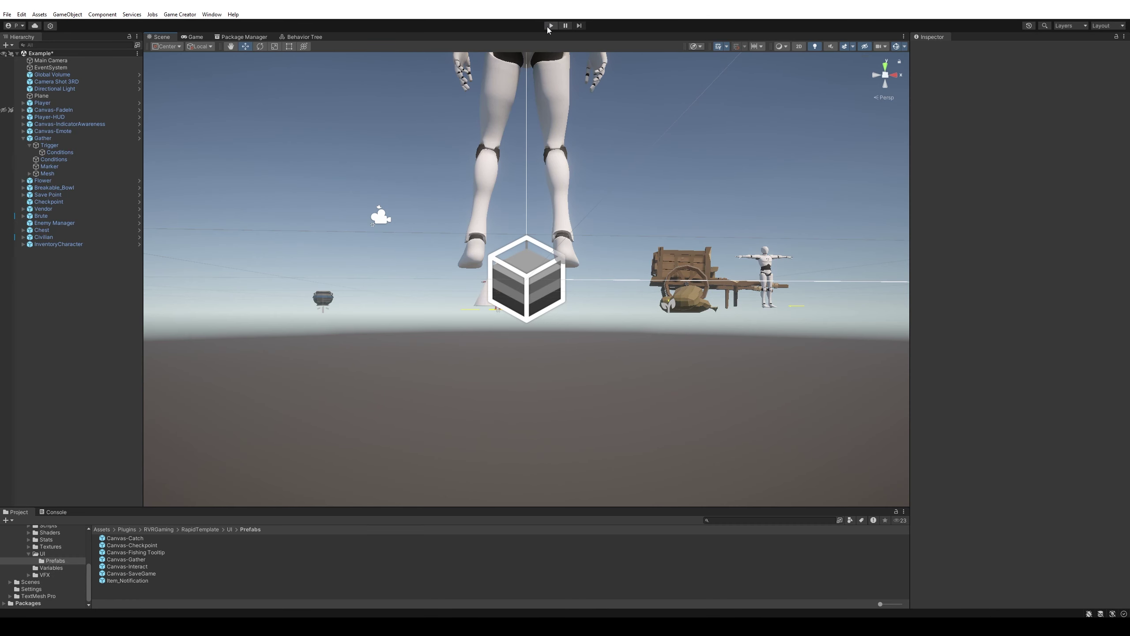
Restart the playtest and examine the passive skills on the character menu's Abilities page.
{"action": "left_click", "coordinate": [549, 25]}
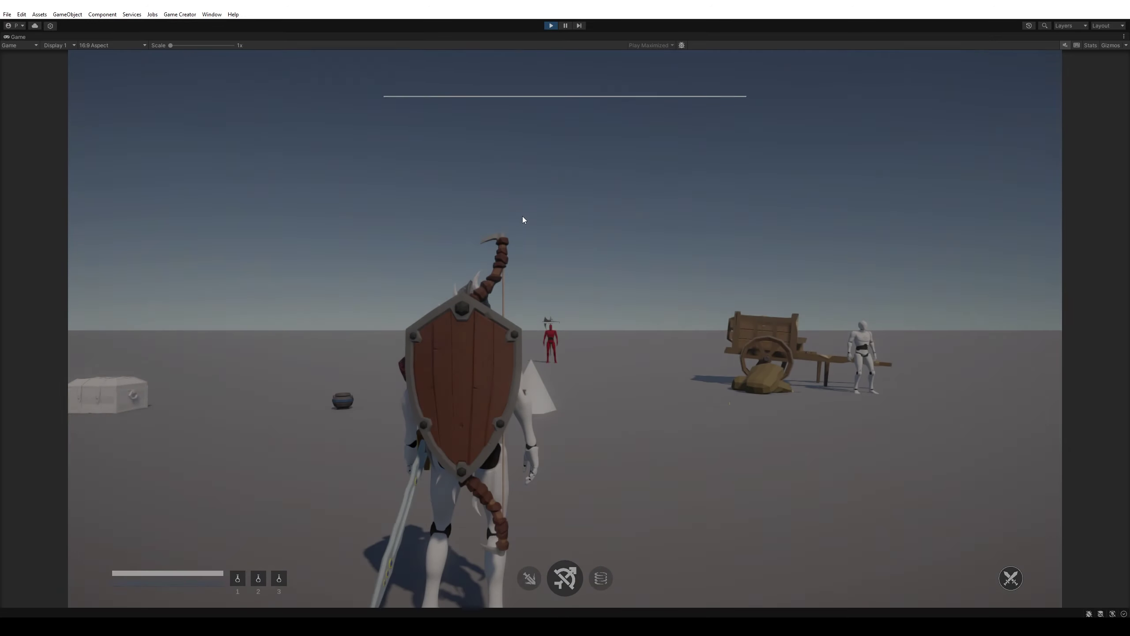
{"action": "key", "text": "i"}
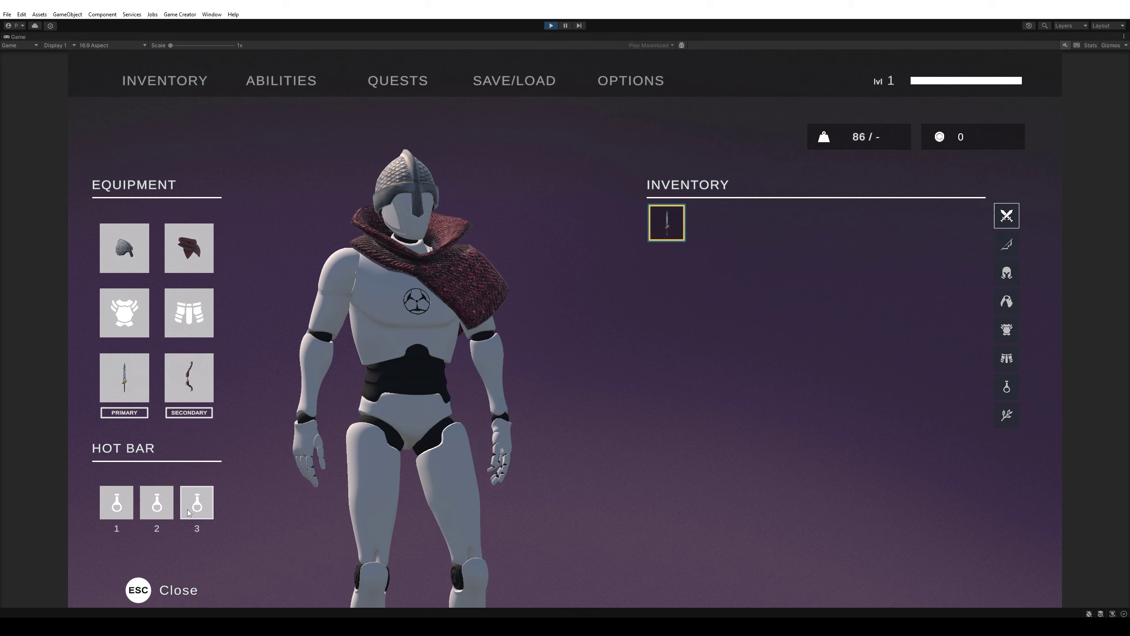
{"action": "left_click", "coordinate": [281, 83]}
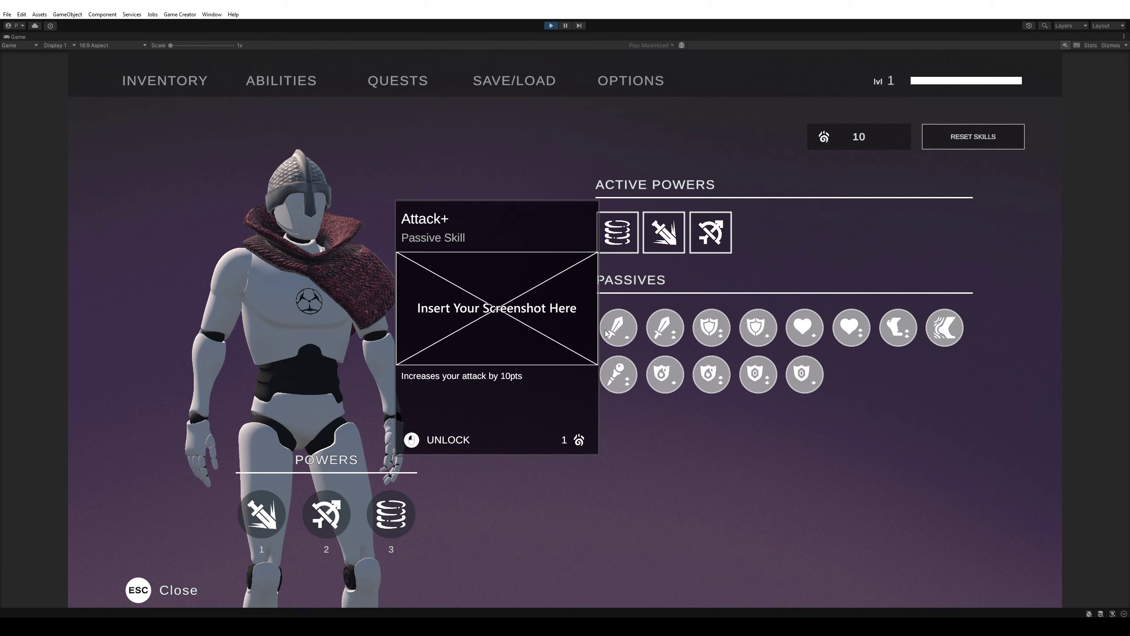
{"action": "mouse_move", "coordinate": [713, 331]}
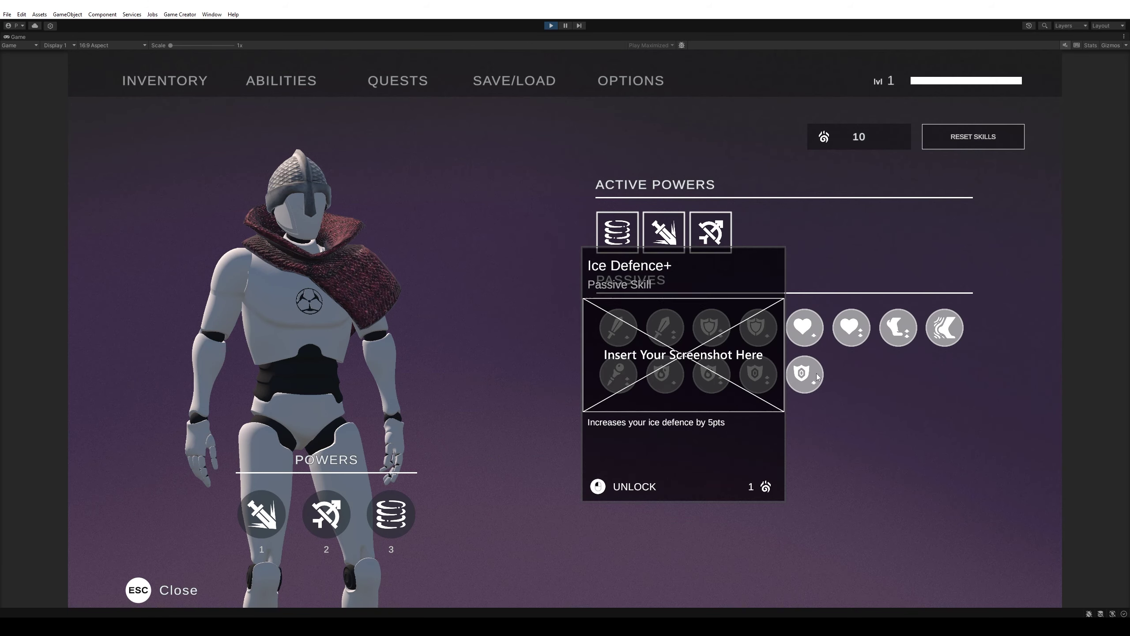
{"action": "mouse_move", "coordinate": [700, 374]}
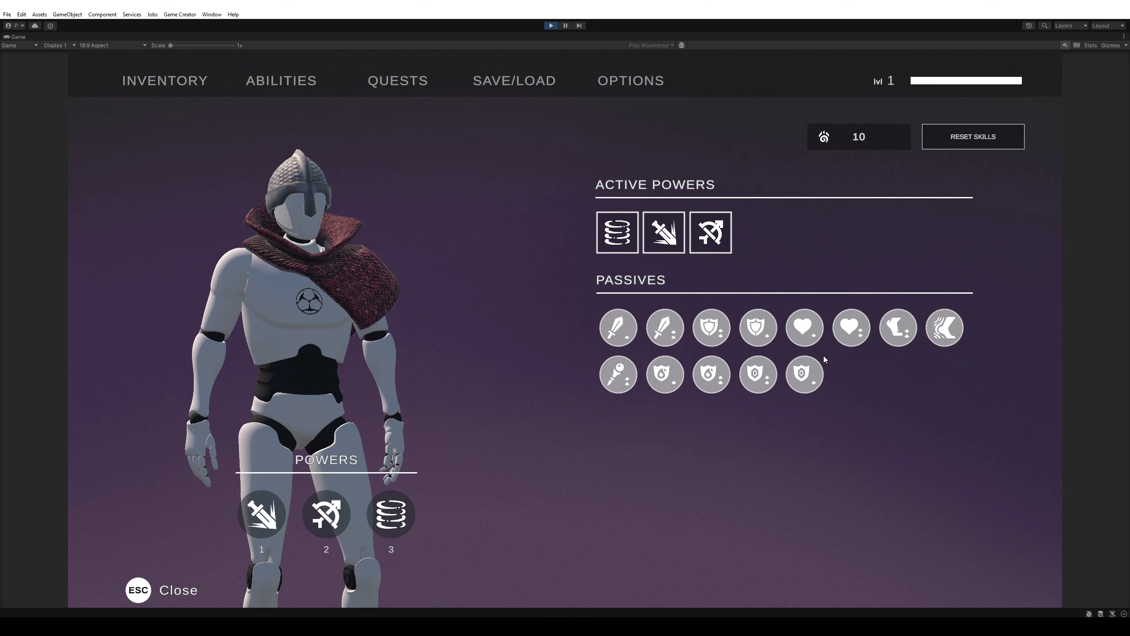
{"action": "mouse_move", "coordinate": [745, 342]}
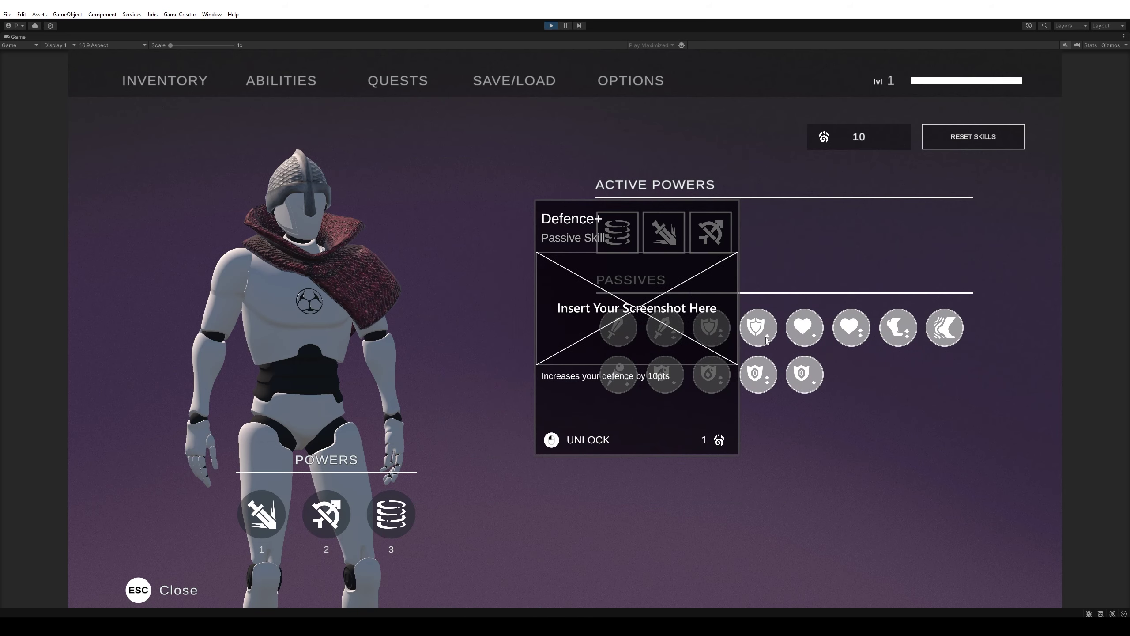
{"action": "mouse_move", "coordinate": [614, 373]}
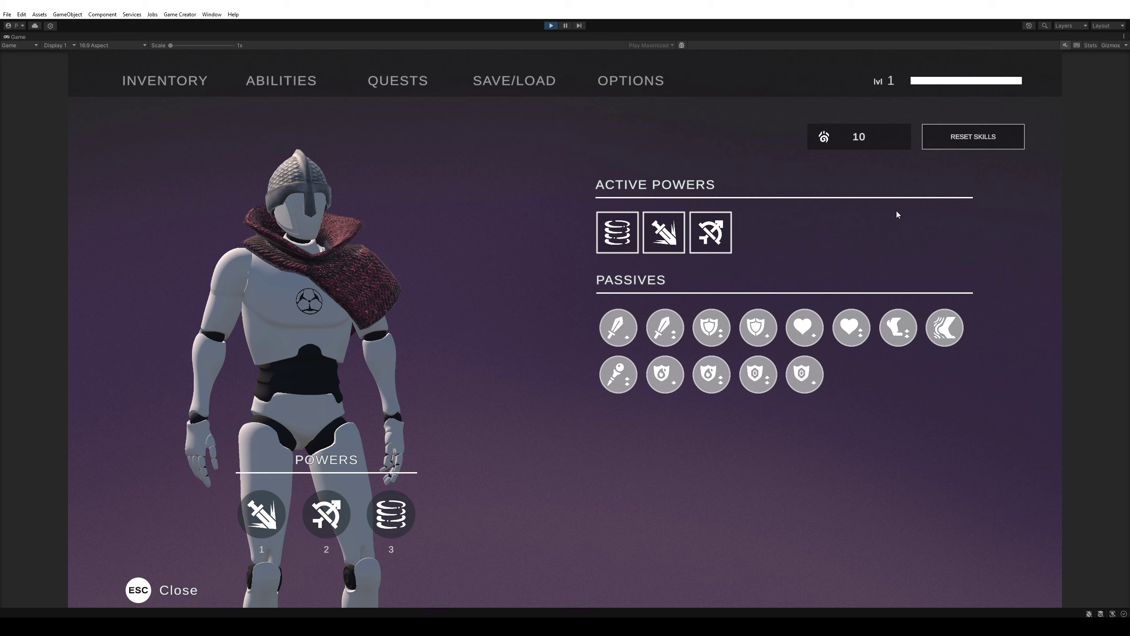
Unlock both sword, both shield and both heart passives plus Jump Strength, and reset all skills.
{"action": "left_click", "coordinate": [620, 331]}
{"action": "left_click", "coordinate": [666, 329]}
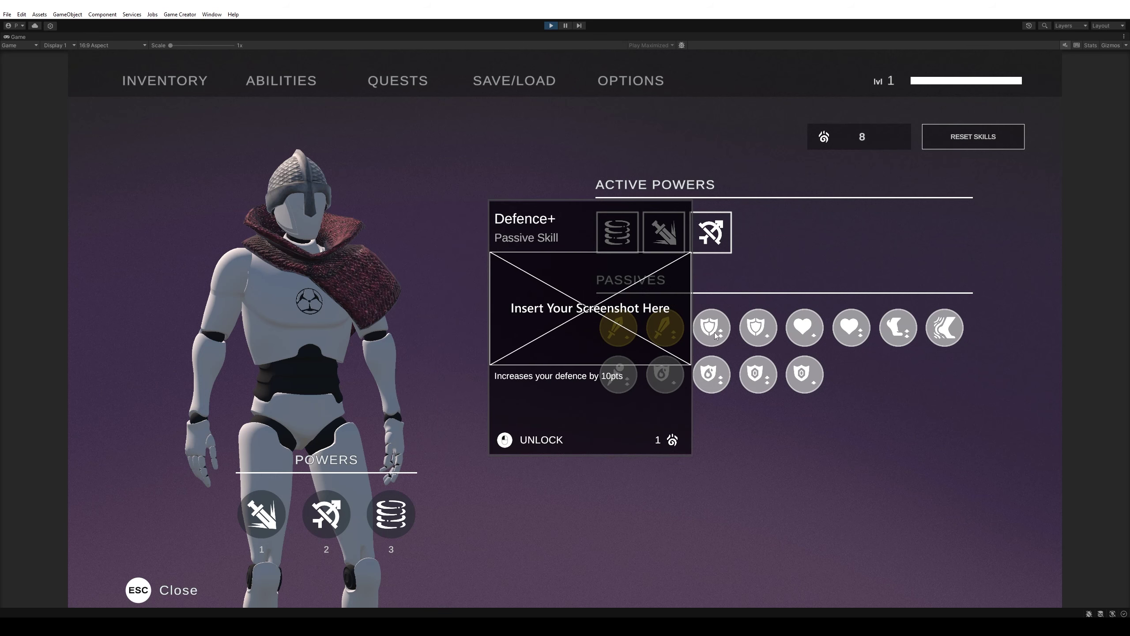
{"action": "left_click", "coordinate": [758, 329]}
{"action": "left_click", "coordinate": [805, 329]}
{"action": "left_click", "coordinate": [851, 328]}
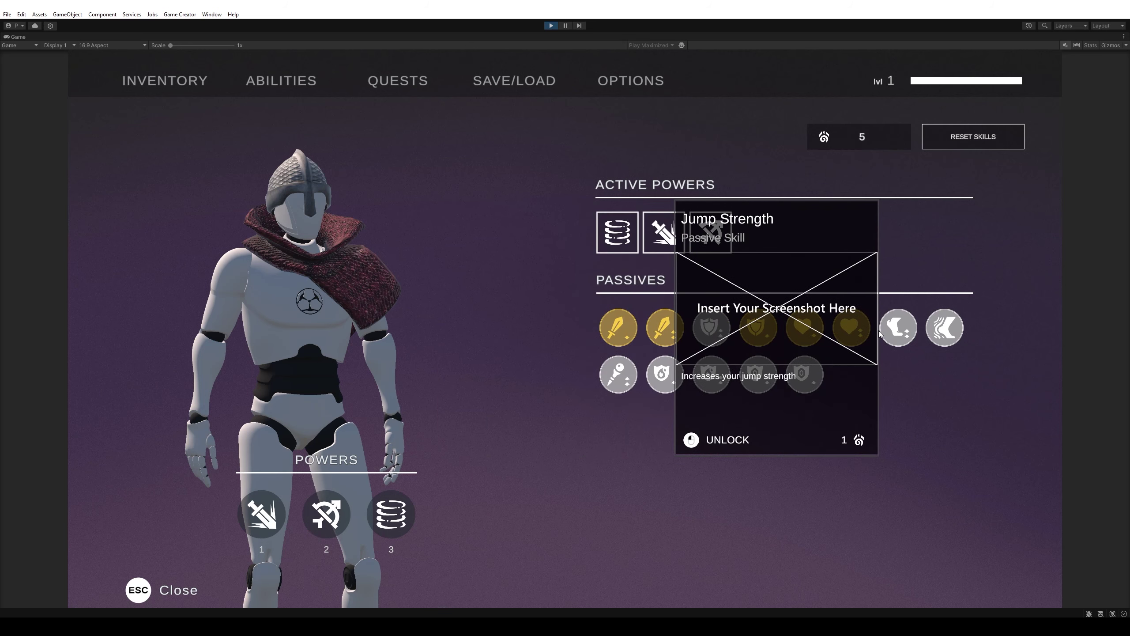
{"action": "left_click", "coordinate": [898, 328]}
{"action": "left_click", "coordinate": [712, 332]}
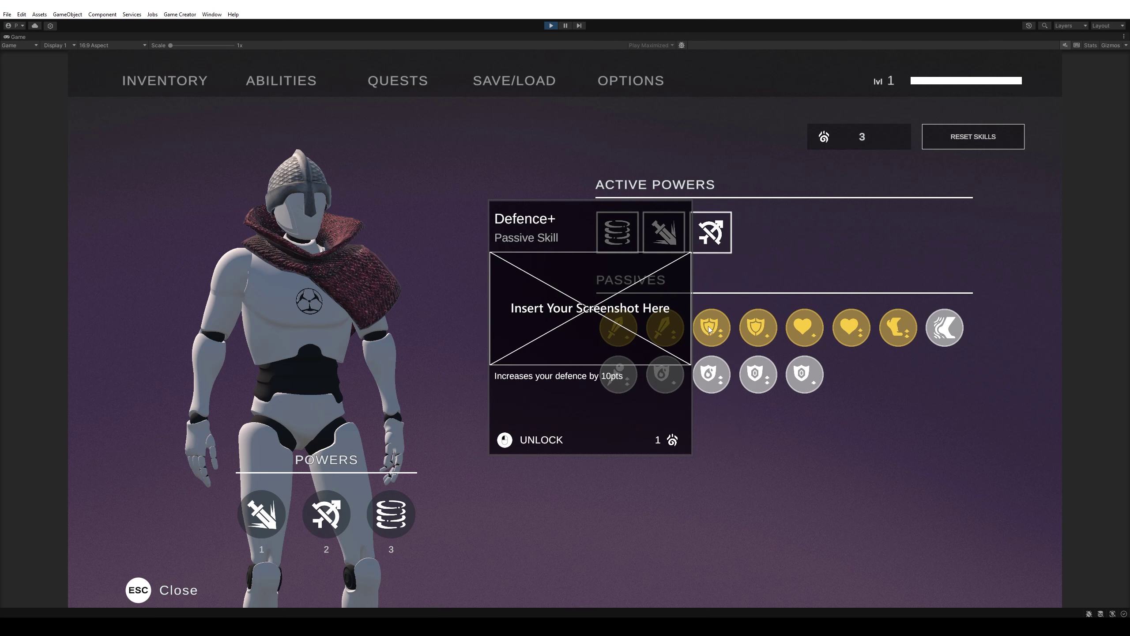
{"action": "left_click", "coordinate": [973, 136]}
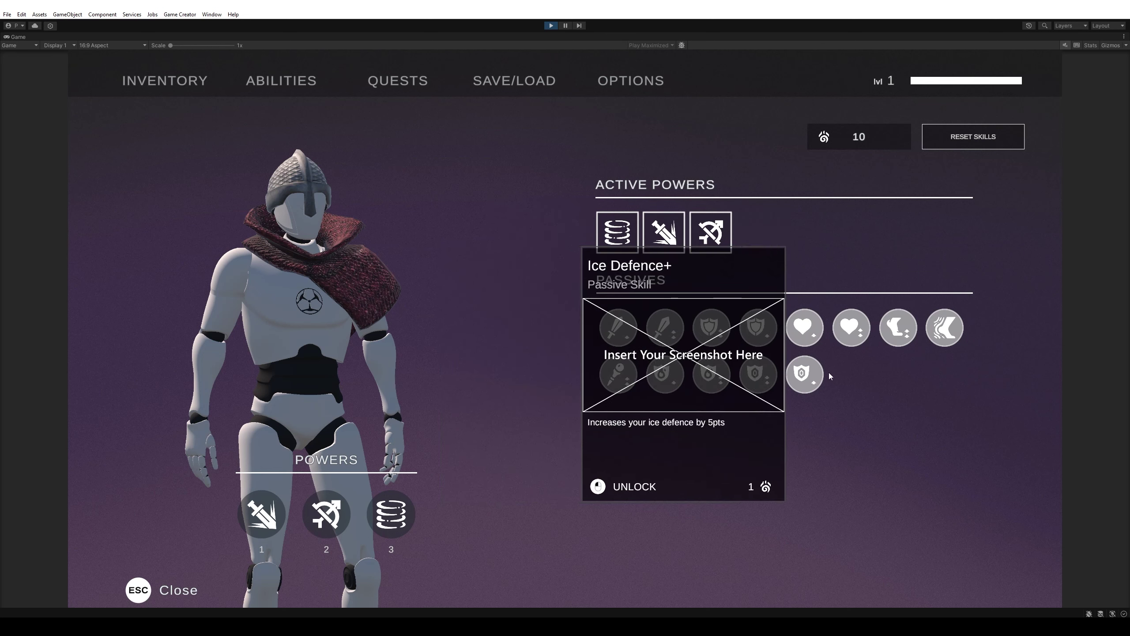
Review the Quests, Save/Load and Options pages of the character menu, and end the playtest.
{"action": "left_click", "coordinate": [384, 82]}
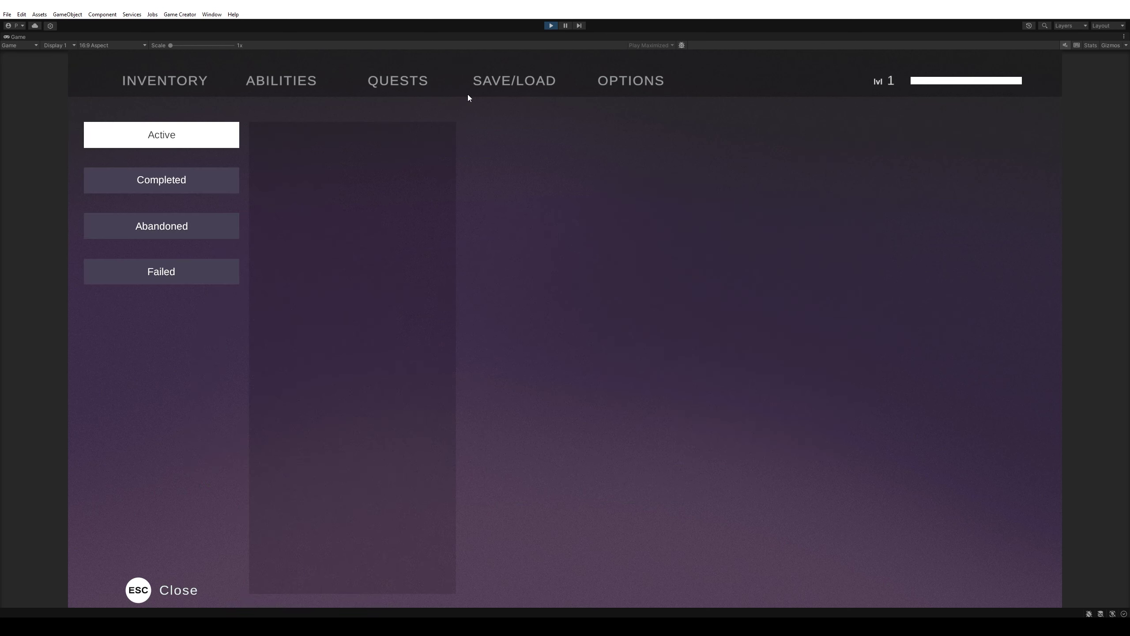
{"action": "left_click", "coordinate": [506, 84]}
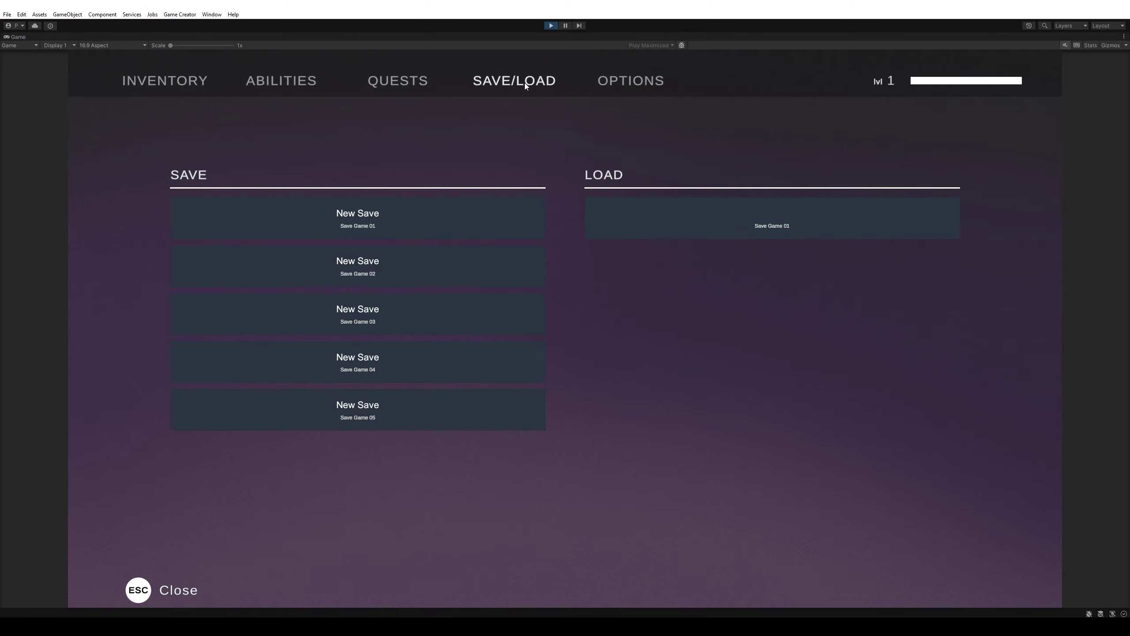
{"action": "left_click", "coordinate": [621, 81]}
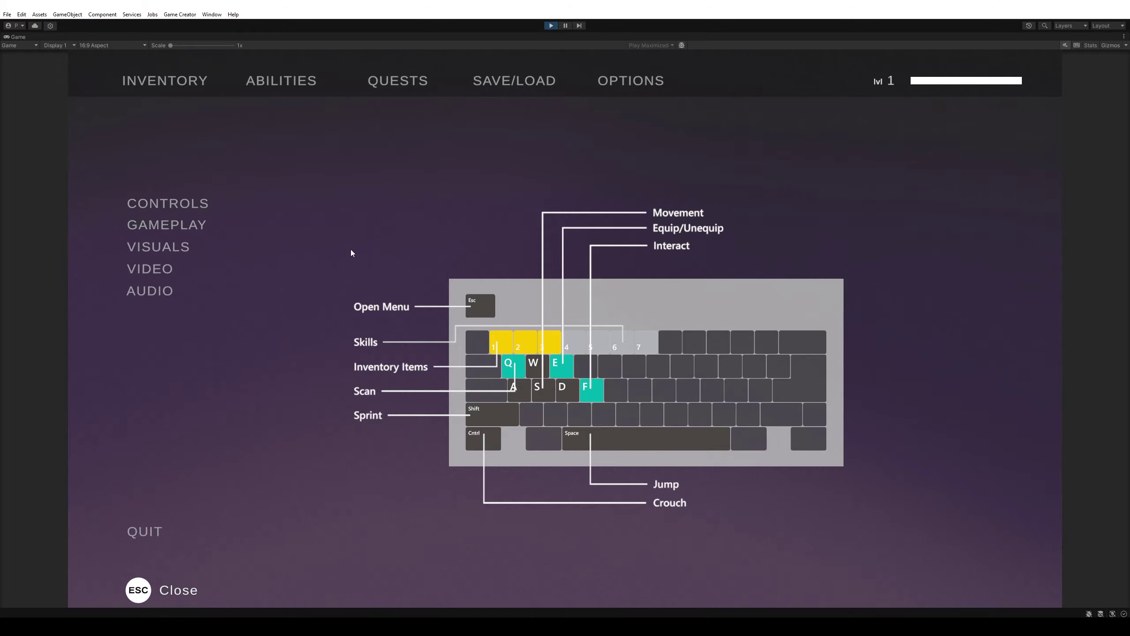
{"action": "key", "text": "Escape"}
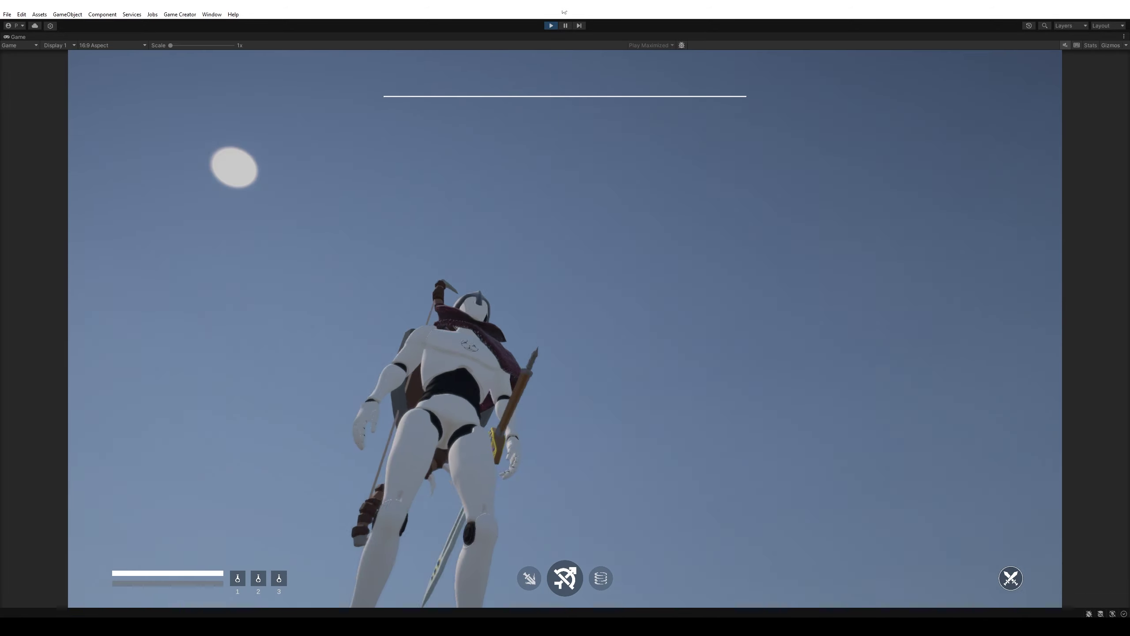
{"action": "left_click", "coordinate": [551, 26]}
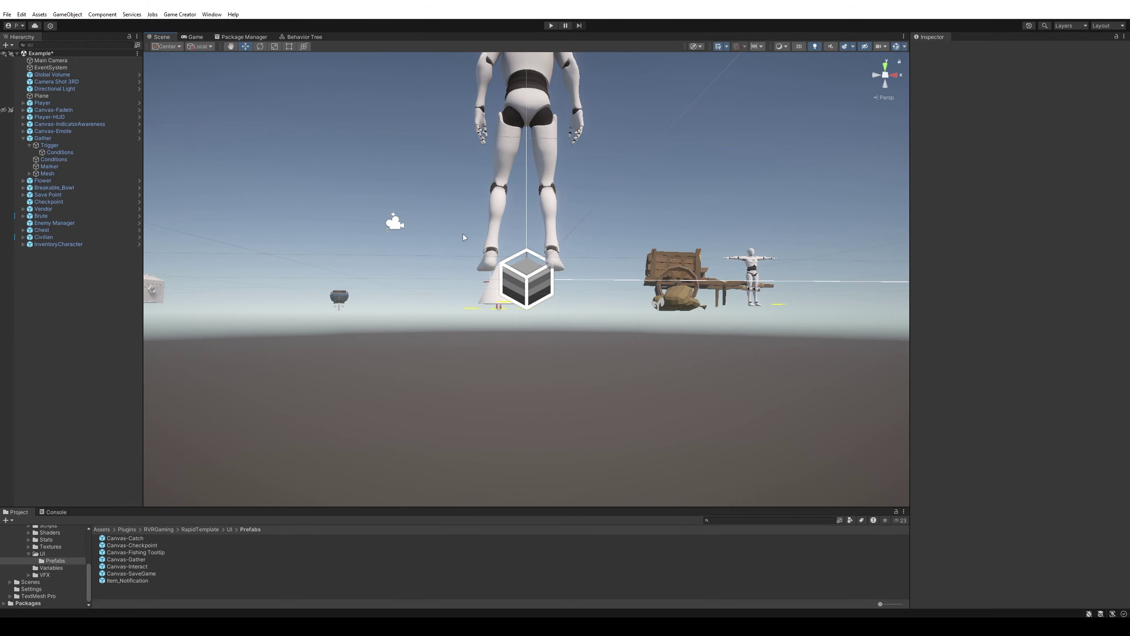
Examine the layout of the whole example scene from an elevated view, including the player, props, merchant's cart and other characters.
{"action": "scroll", "coordinate": [463, 234], "scroll_direction": "down", "scroll_amount": 5}
{"action": "left_click_drag", "start_coordinate": [654, 180], "coordinate": [594, 251], "text": "alt"}
{"action": "scroll", "coordinate": [594, 250], "scroll_direction": "down", "scroll_amount": 6}
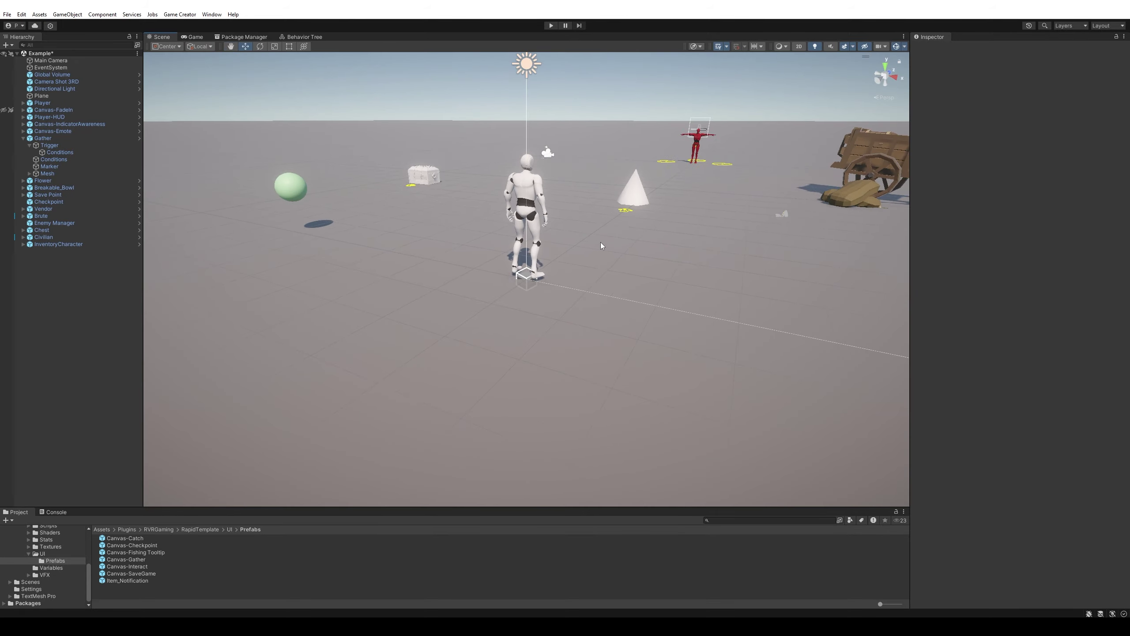
{"action": "scroll", "coordinate": [601, 244], "scroll_direction": "down", "scroll_amount": 2}
{"action": "middle_click_drag", "start_coordinate": [616, 240], "coordinate": [509, 308]}
{"action": "scroll", "coordinate": [518, 303], "scroll_direction": "down", "scroll_amount": 6}
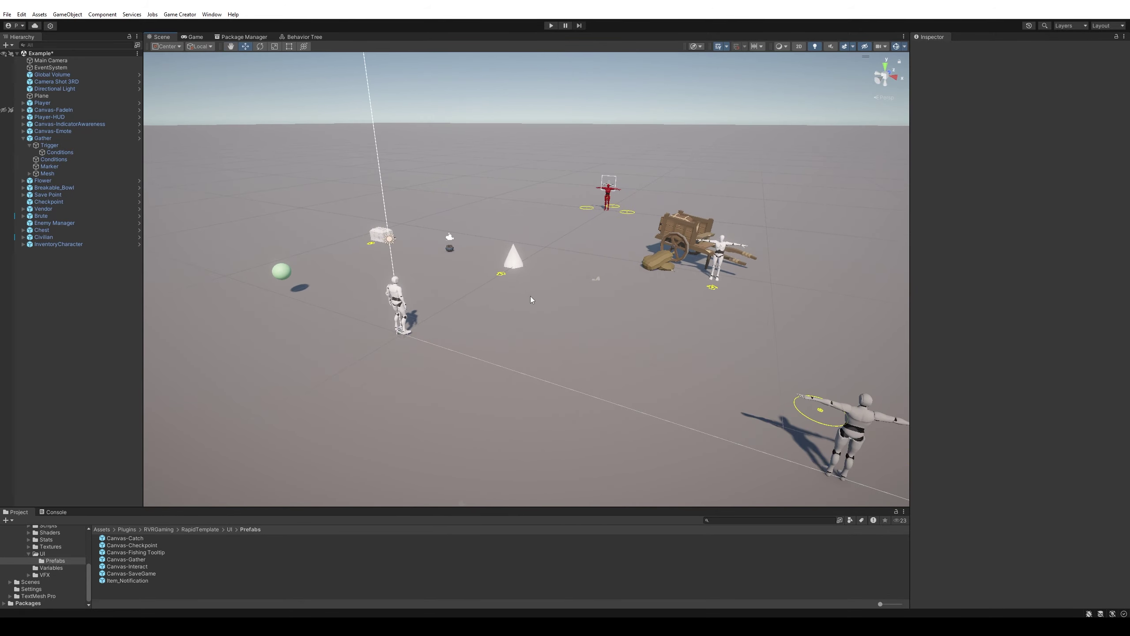
{"action": "scroll", "coordinate": [530, 296], "scroll_direction": "down", "scroll_amount": 3}
{"action": "left_click_drag", "start_coordinate": [558, 293], "coordinate": [491, 310], "text": "alt"}
{"action": "scroll", "coordinate": [499, 313], "scroll_direction": "down", "scroll_amount": 3}
{"action": "middle_click_drag", "start_coordinate": [503, 316], "coordinate": [481, 362]}
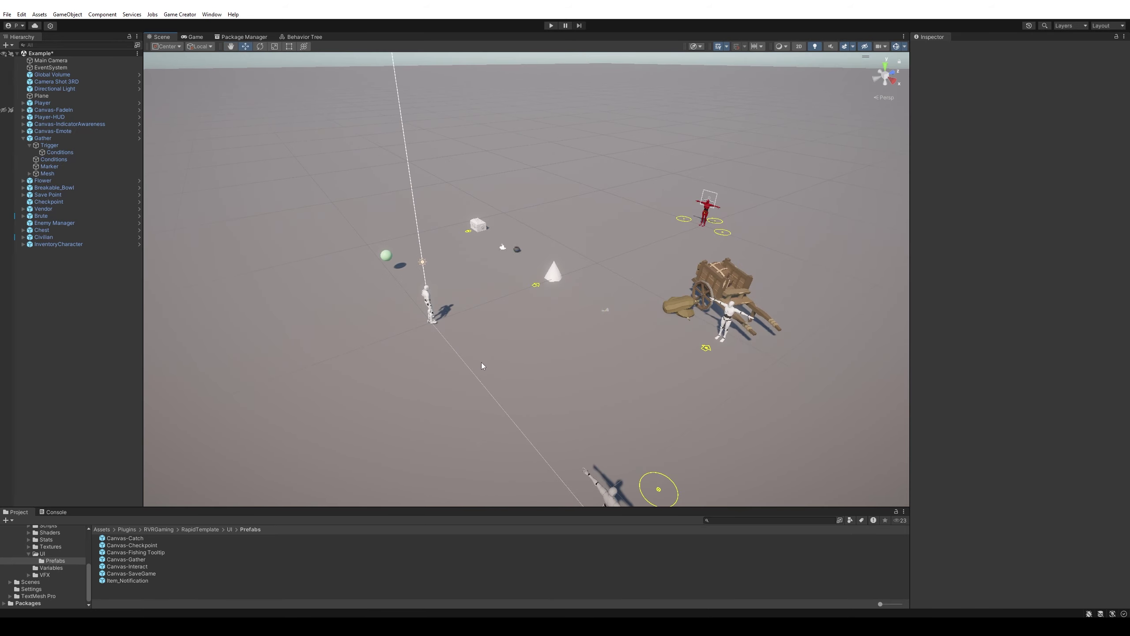
{"action": "right_click_drag", "start_coordinate": [482, 365], "coordinate": [494, 351]}
Collapse the Gather object's children and review the RPG character, inventory, UI and General objects that Rapid Template can create.
{"action": "left_click", "coordinate": [23, 139]}
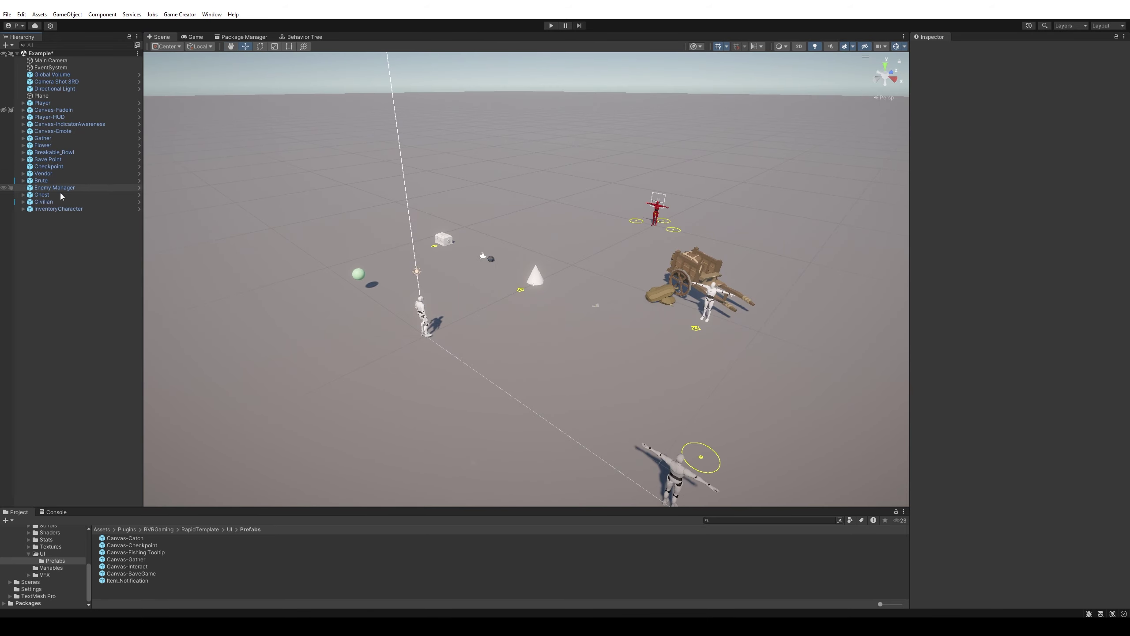
{"action": "right_click", "coordinate": [64, 231]}
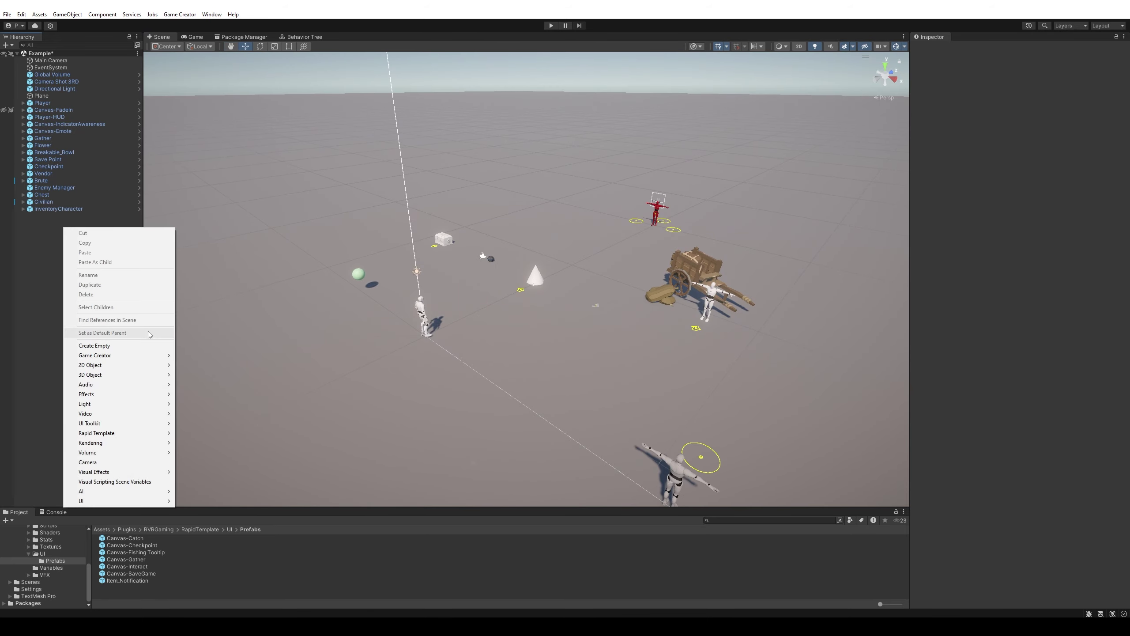
{"action": "mouse_move", "coordinate": [155, 369]}
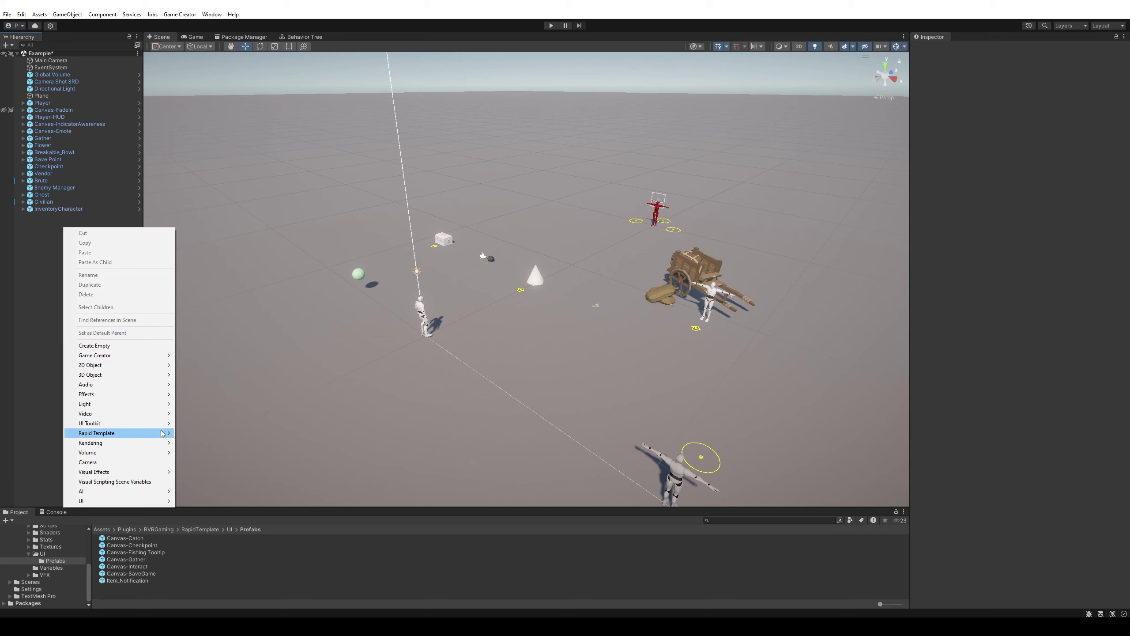
{"action": "mouse_move", "coordinate": [161, 432]}
{"action": "mouse_move", "coordinate": [212, 432]}
{"action": "mouse_move", "coordinate": [252, 434]}
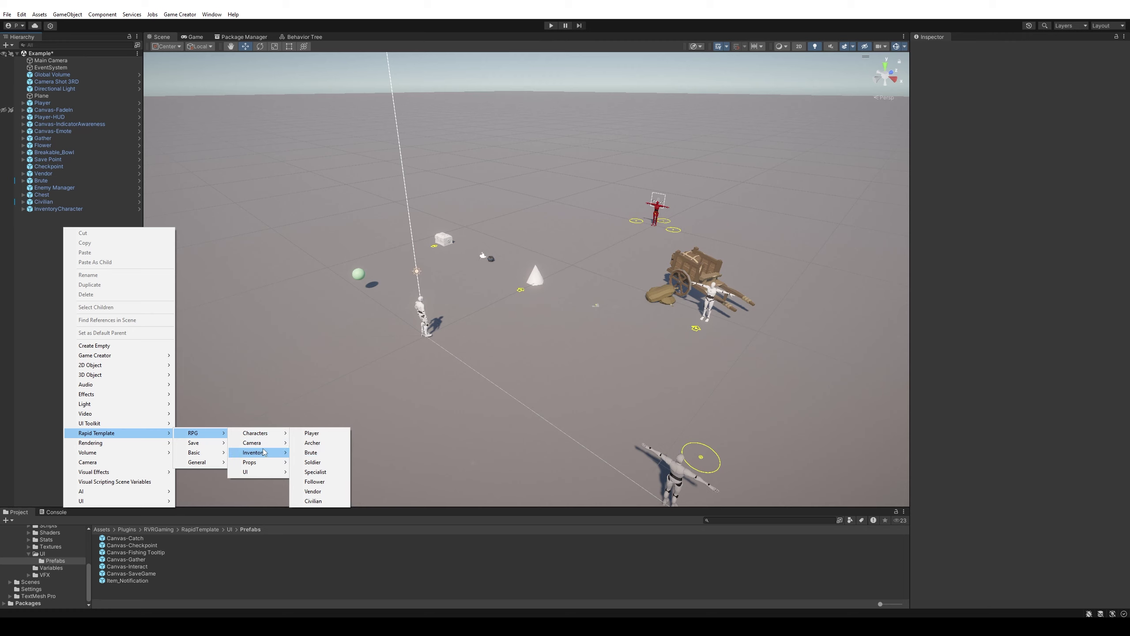
{"action": "mouse_move", "coordinate": [271, 454]}
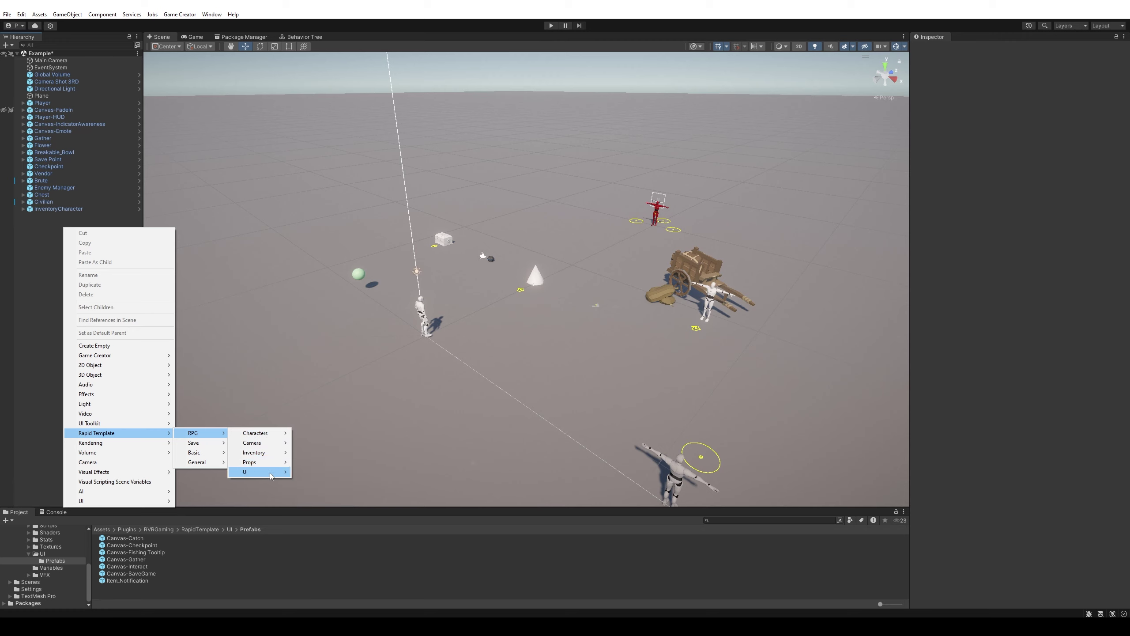
{"action": "mouse_move", "coordinate": [279, 475]}
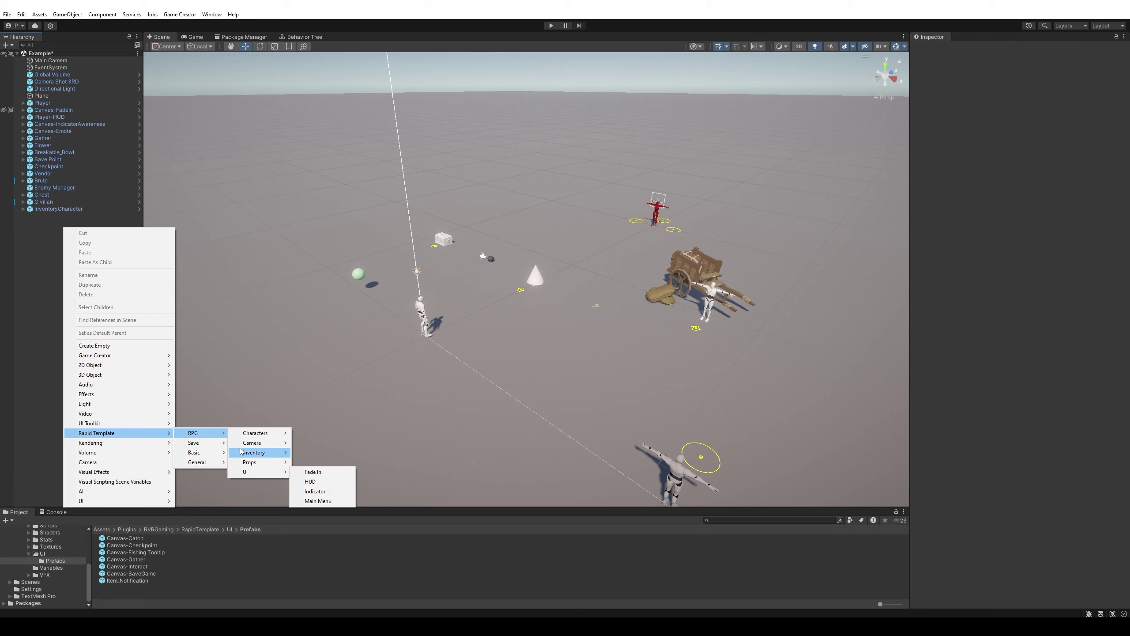
{"action": "mouse_move", "coordinate": [214, 455]}
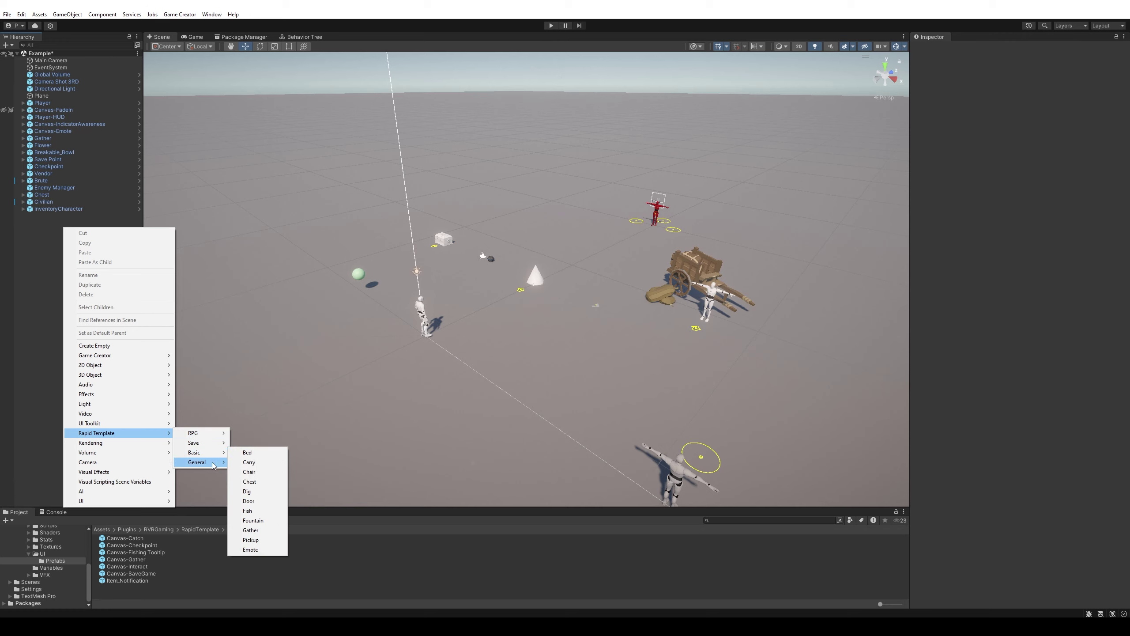
{"action": "left_click", "coordinate": [29, 248]}
{"action": "scroll", "coordinate": [635, 269], "scroll_direction": "down", "scroll_amount": 5}
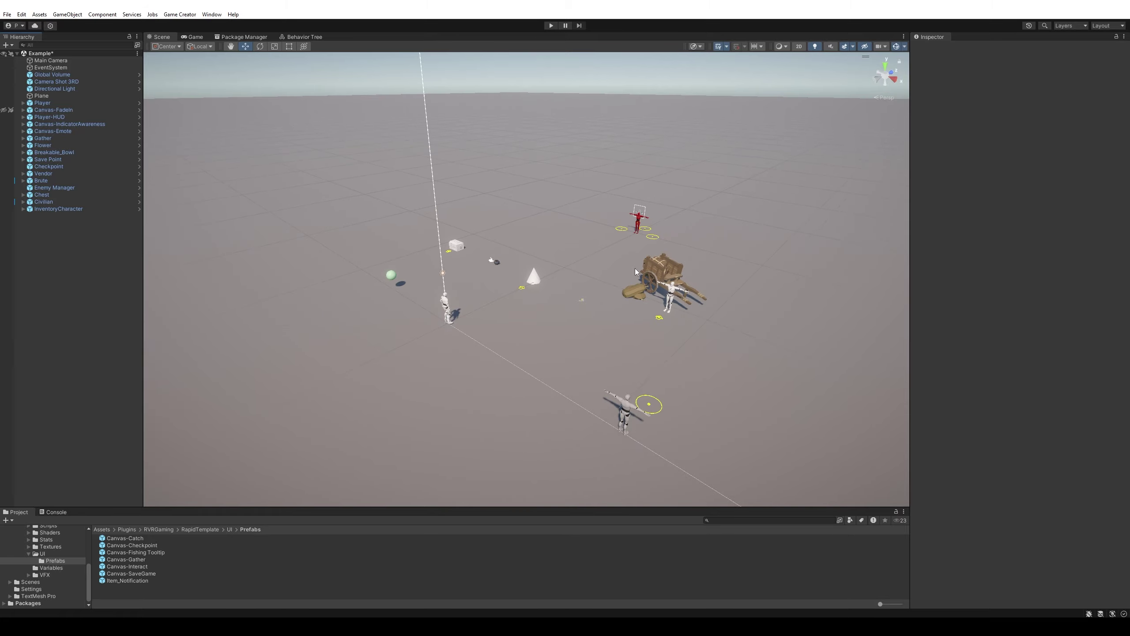
{"action": "left_click_drag", "start_coordinate": [553, 331], "coordinate": [563, 311], "text": "alt"}
{"action": "scroll", "coordinate": [562, 307], "scroll_direction": "up", "scroll_amount": 2}
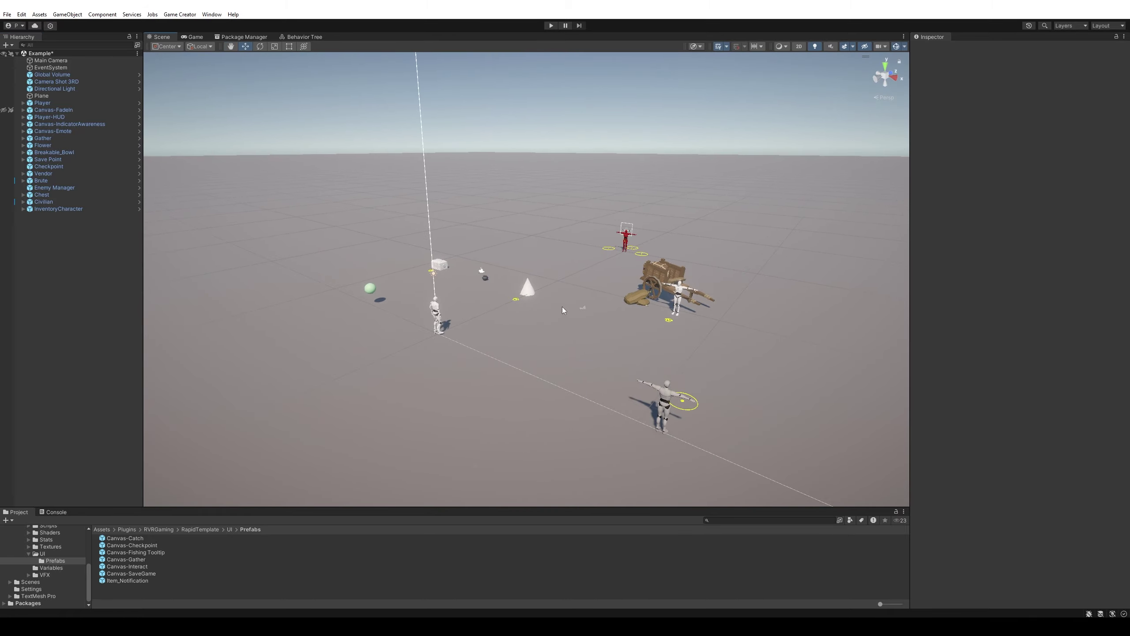